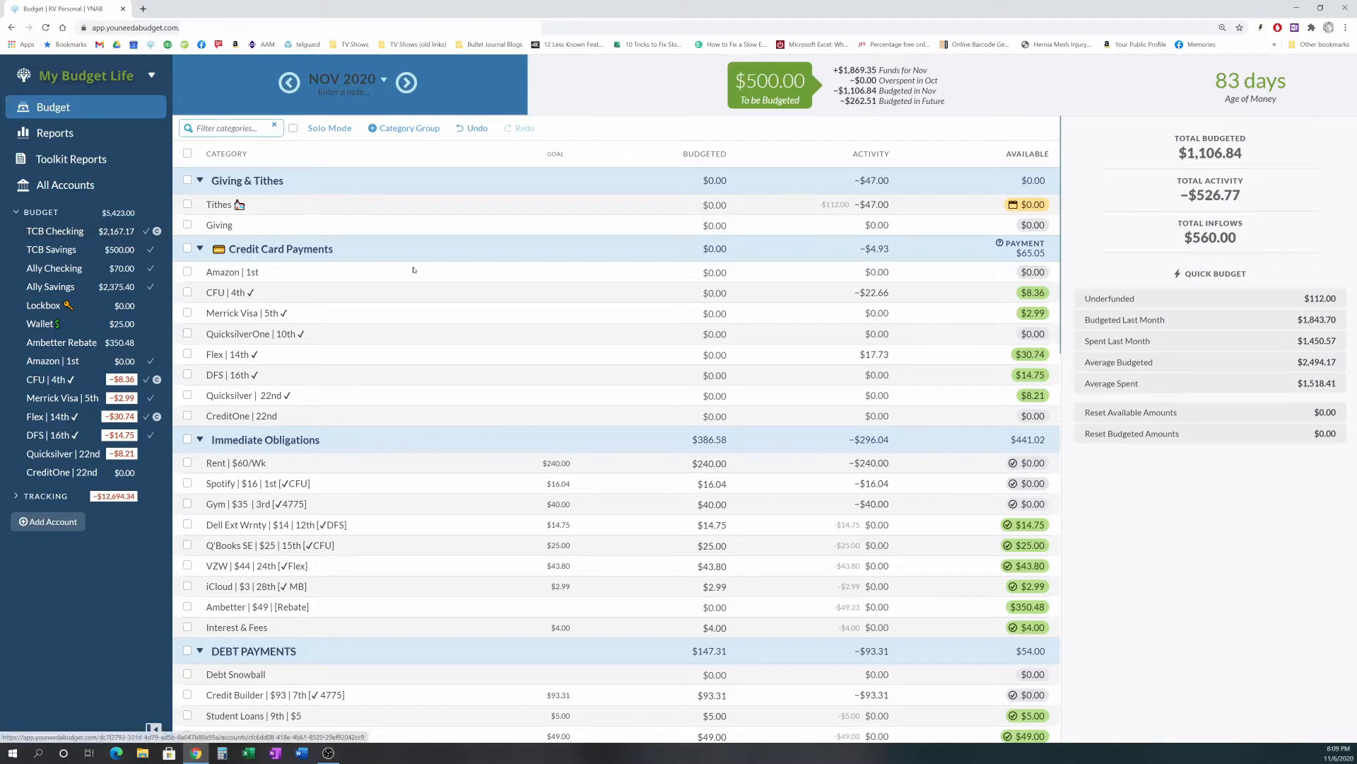
Review the November category groups, from Giving & Tithes down to Someday/Maybe, to decide where available money should go.
scroll(593, 378, down, 1)
scroll(593, 380, up, 1)
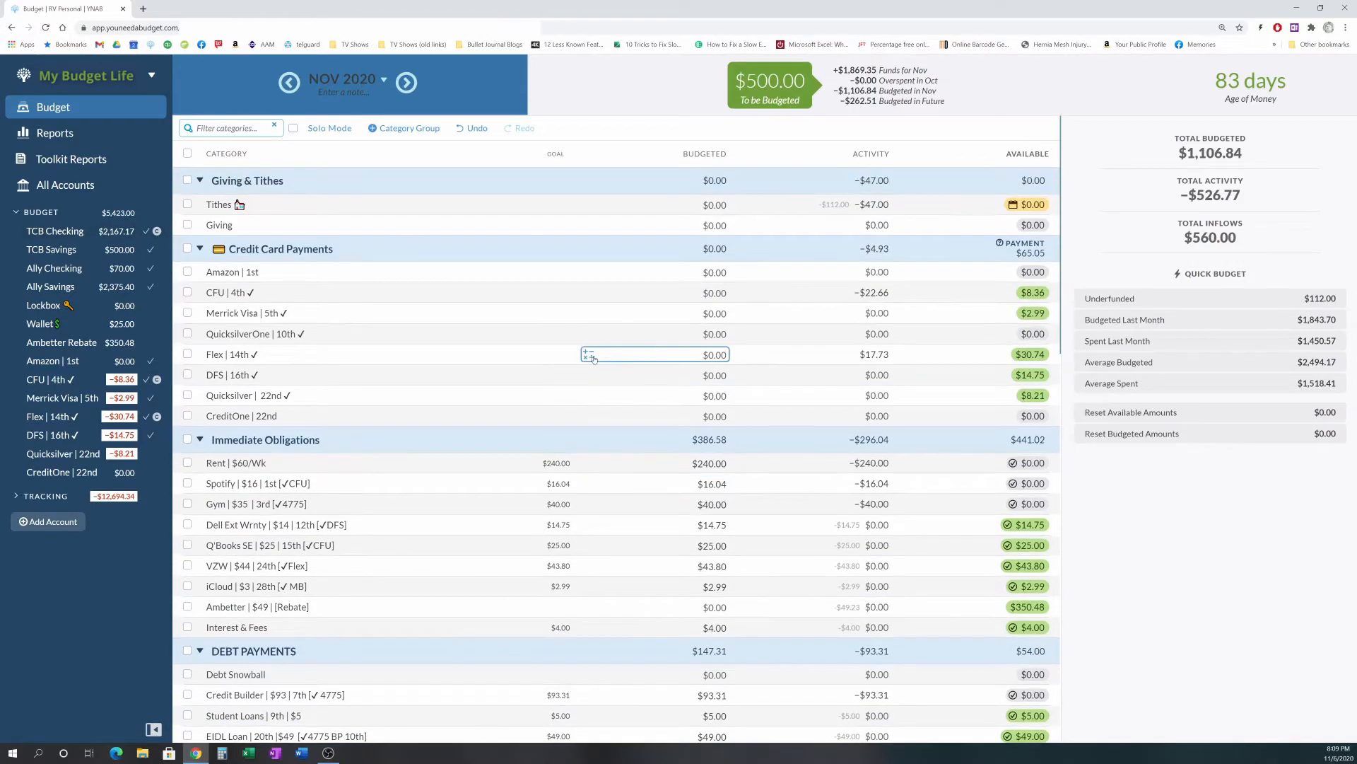
scroll(632, 329, down, 3)
scroll(632, 328, down, 3)
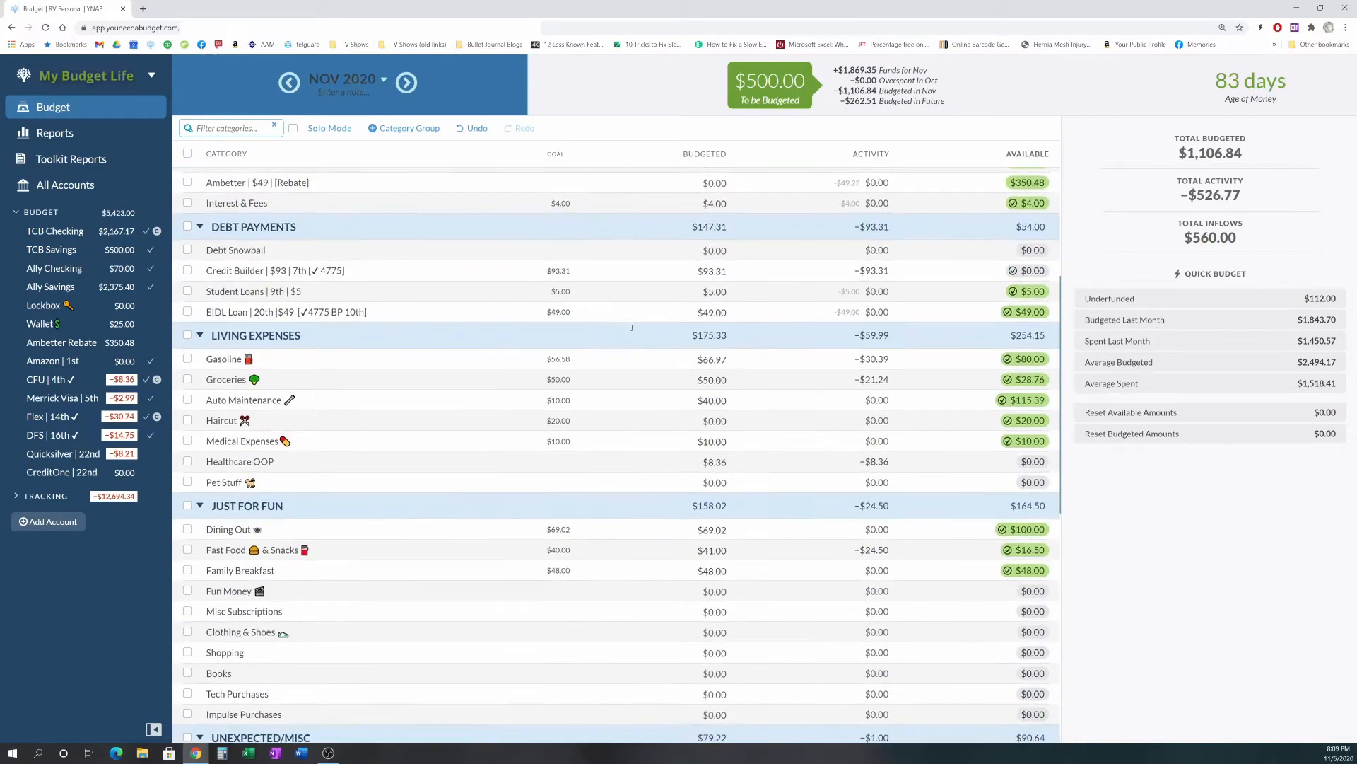
scroll(632, 330, down, 2)
scroll(632, 330, down, 4)
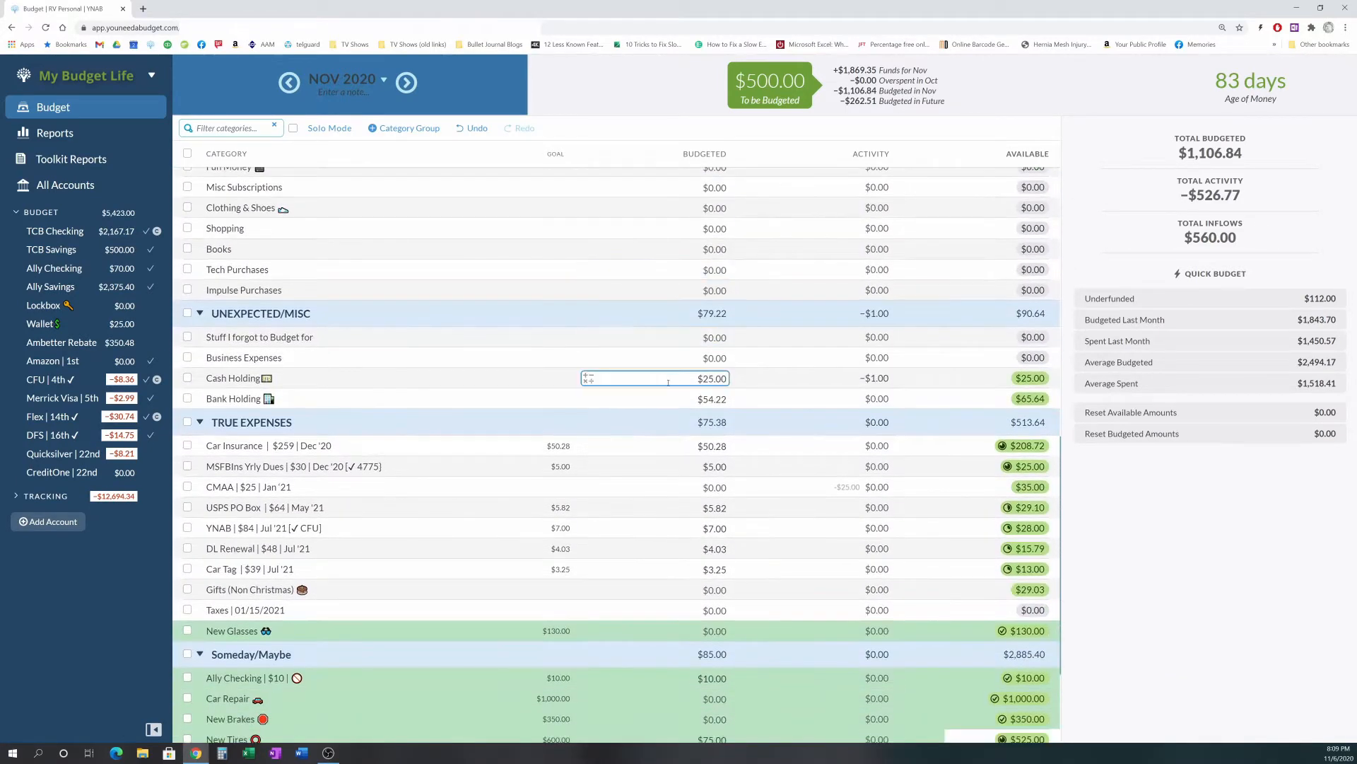
scroll(653, 362, up, 2)
scroll(653, 361, up, 10)
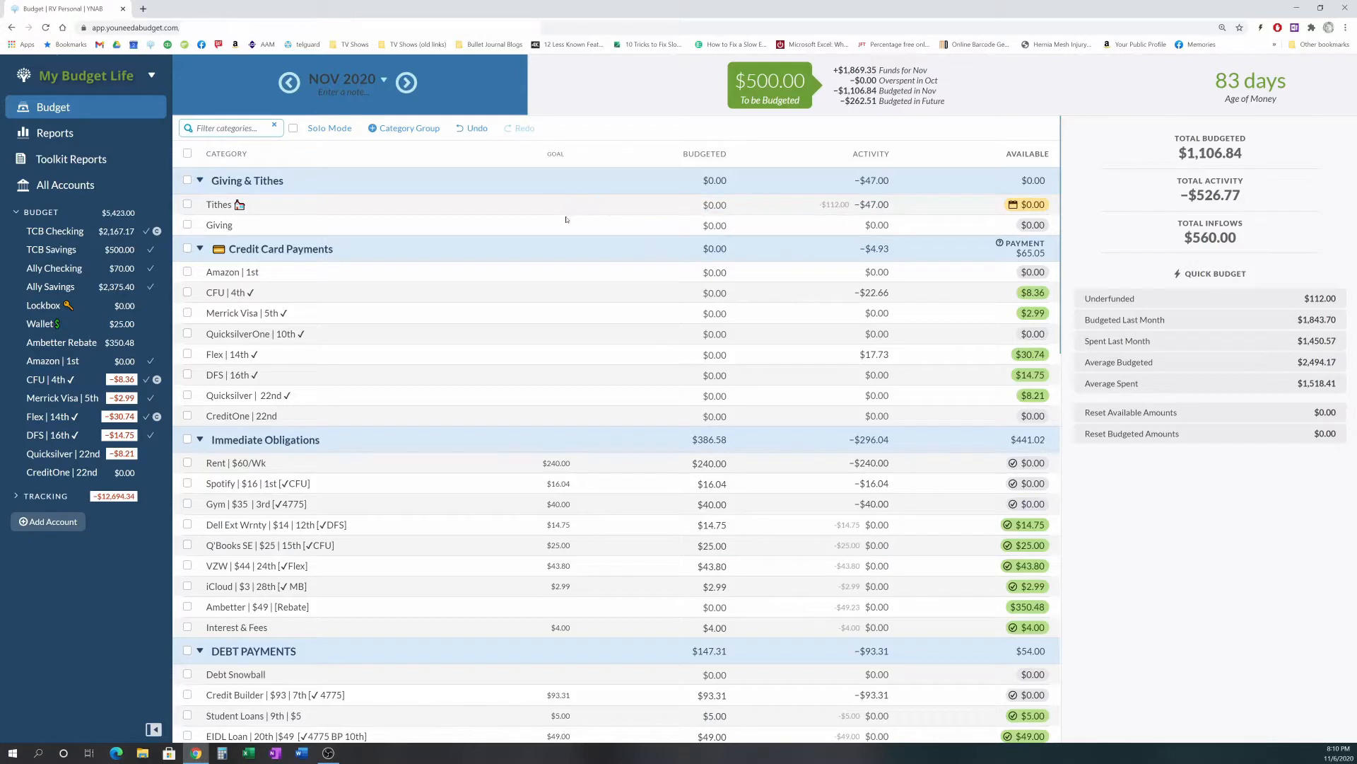
Budget $56 for the Tithes category in November.
click(654, 205)
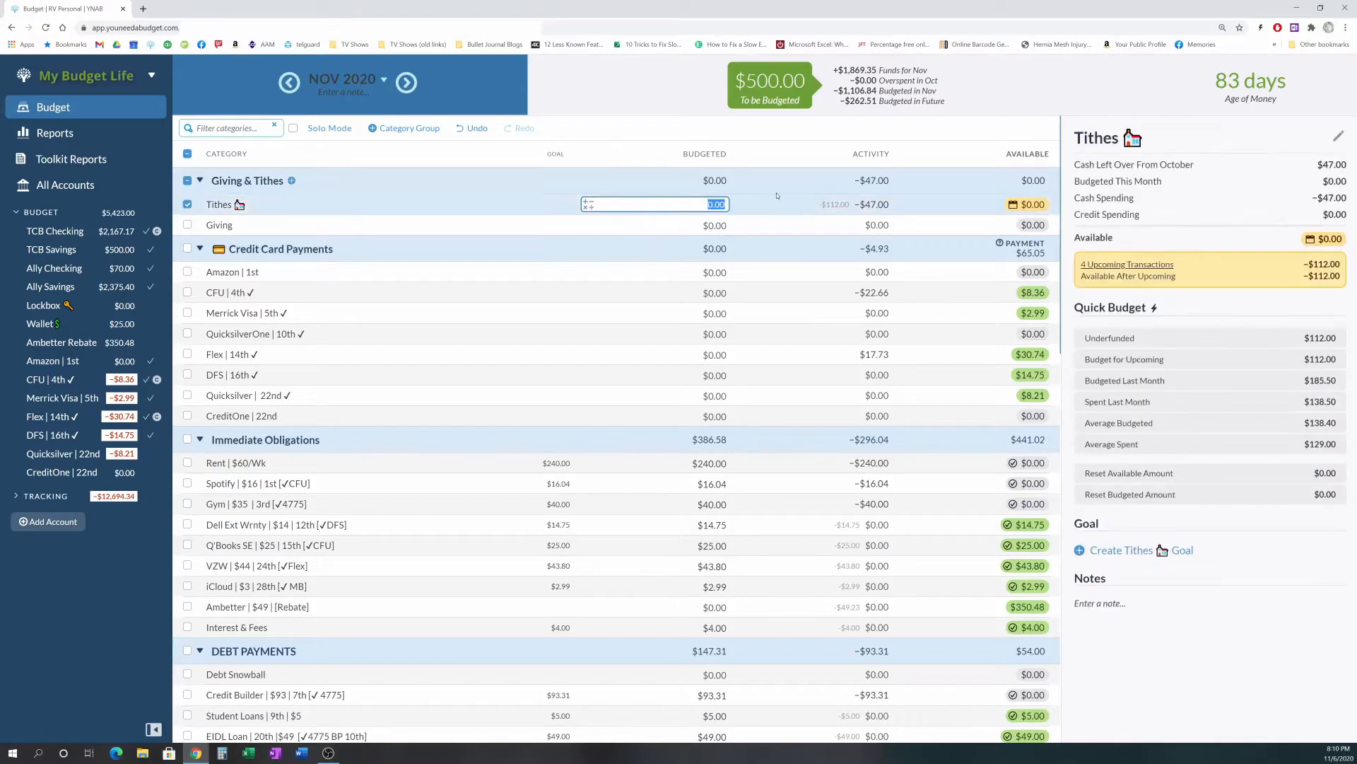
text(56)
key(Return)
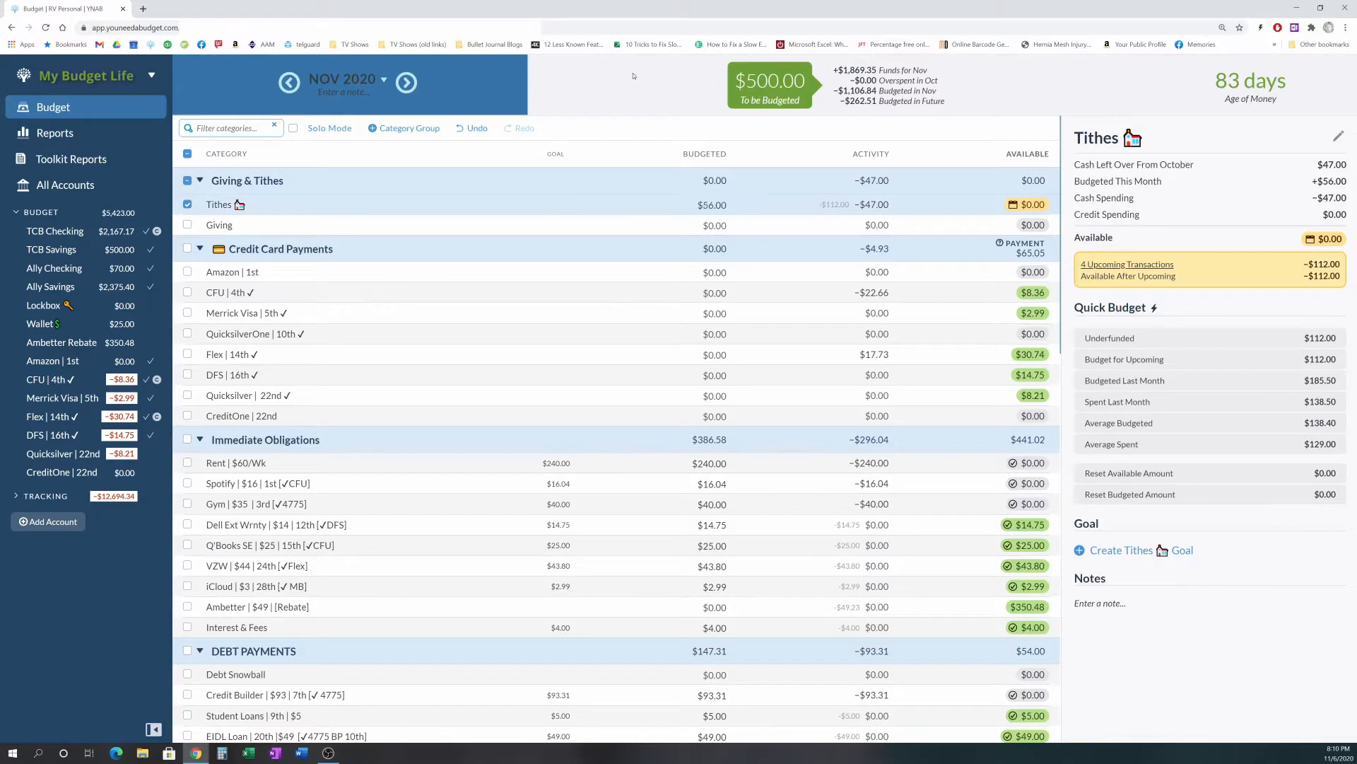
Move the full $65.64 available in Bank Holding back to To be Budgeted.
scroll(570, 302, down, 10)
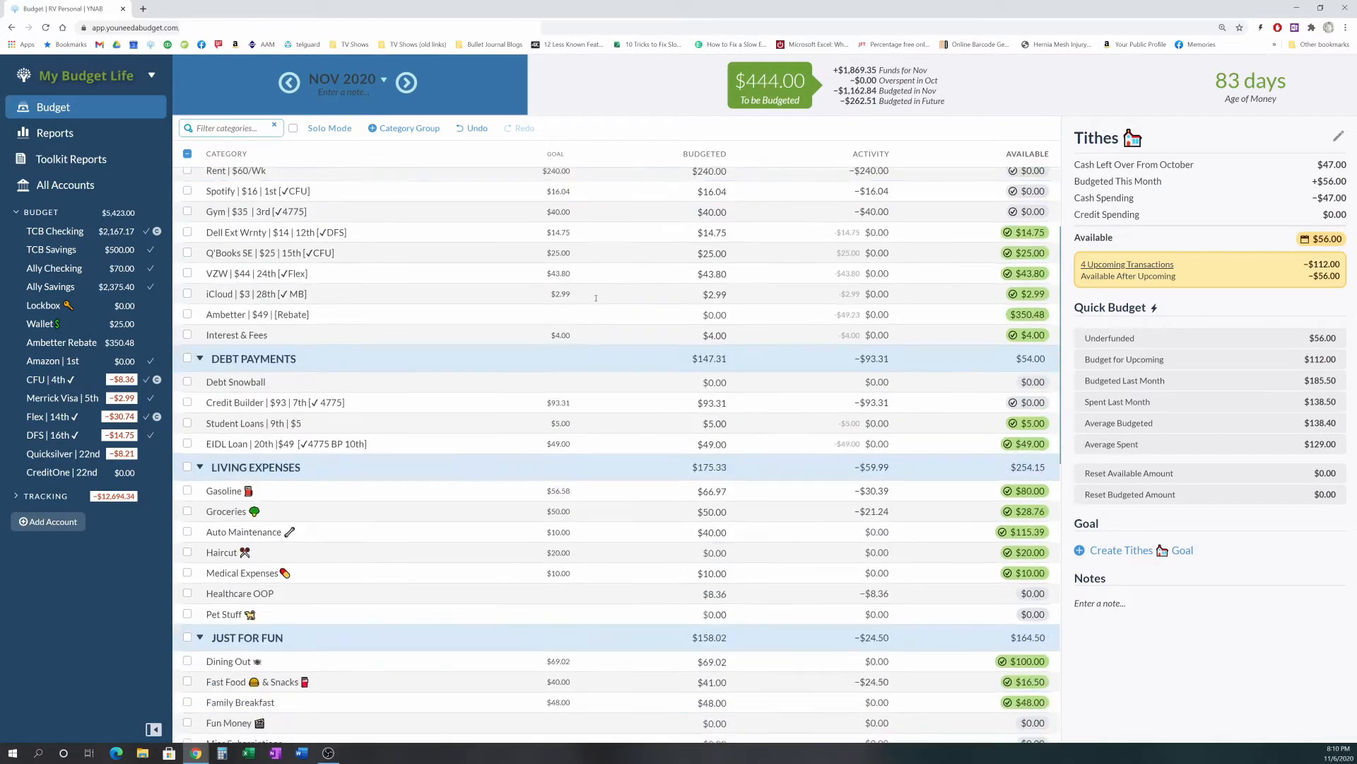
scroll(596, 301, down, 3)
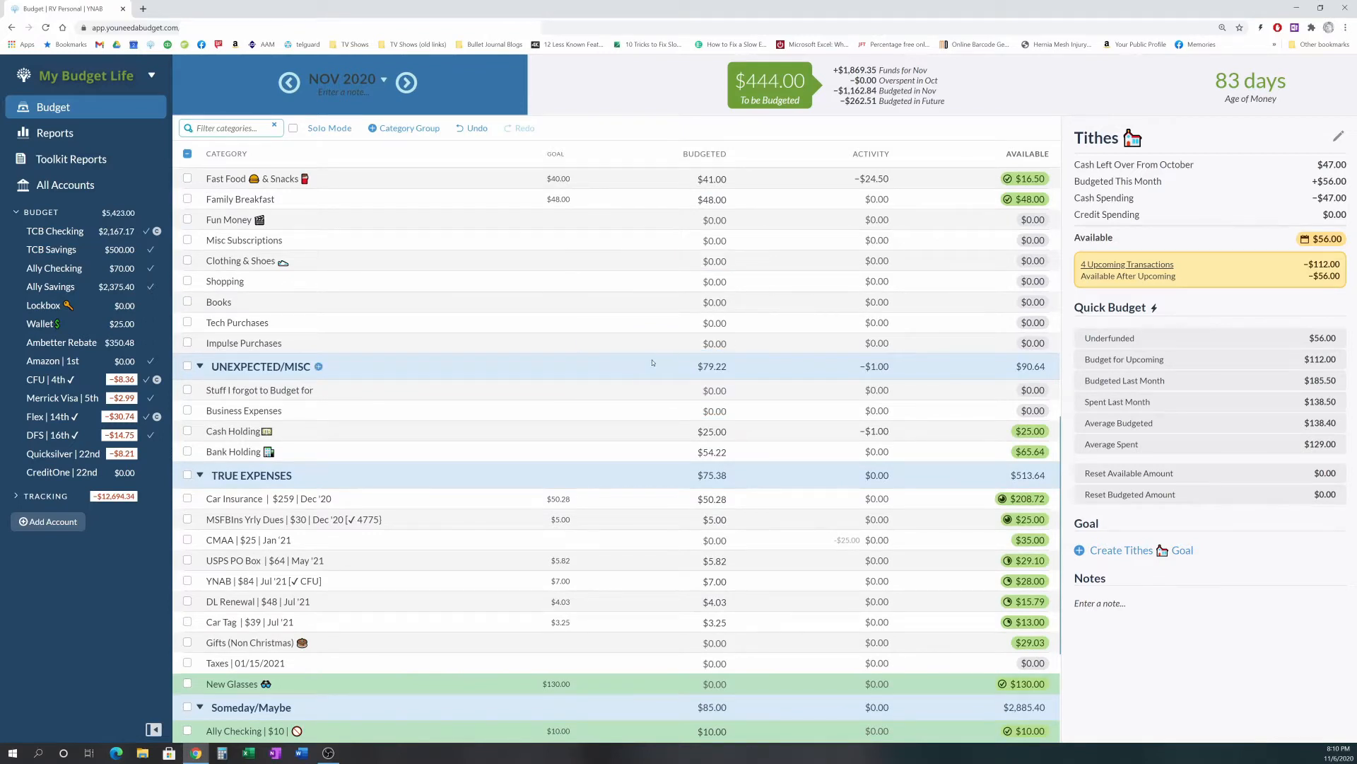
scroll(636, 354, down, 2)
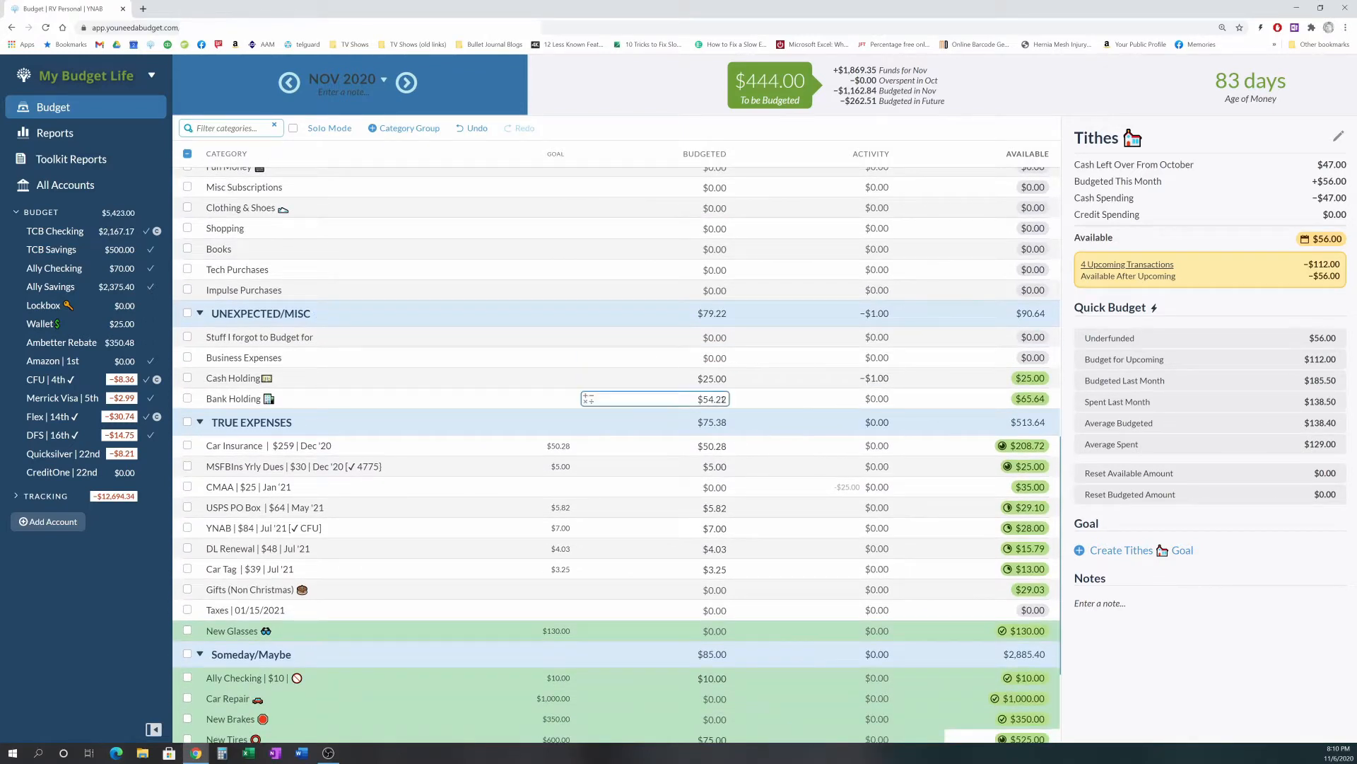
click(1028, 399)
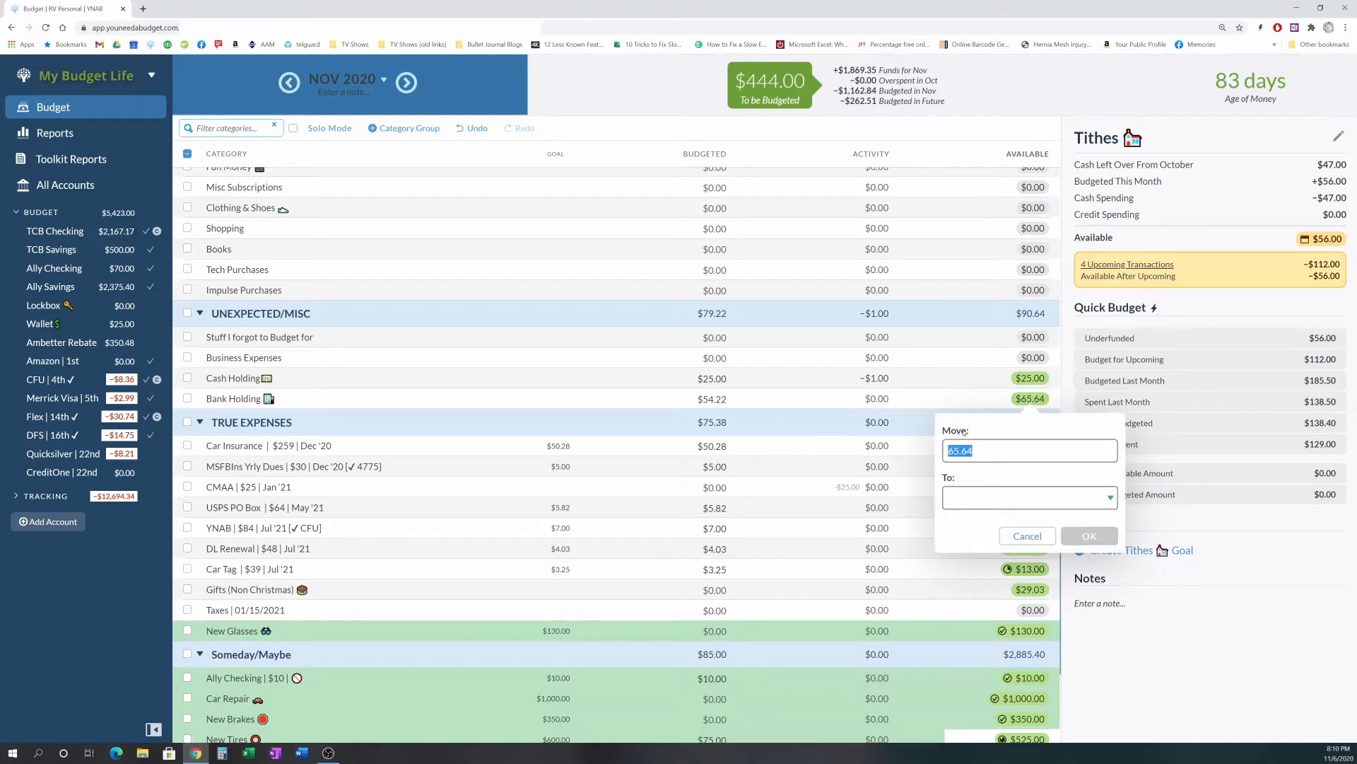
click(972, 491)
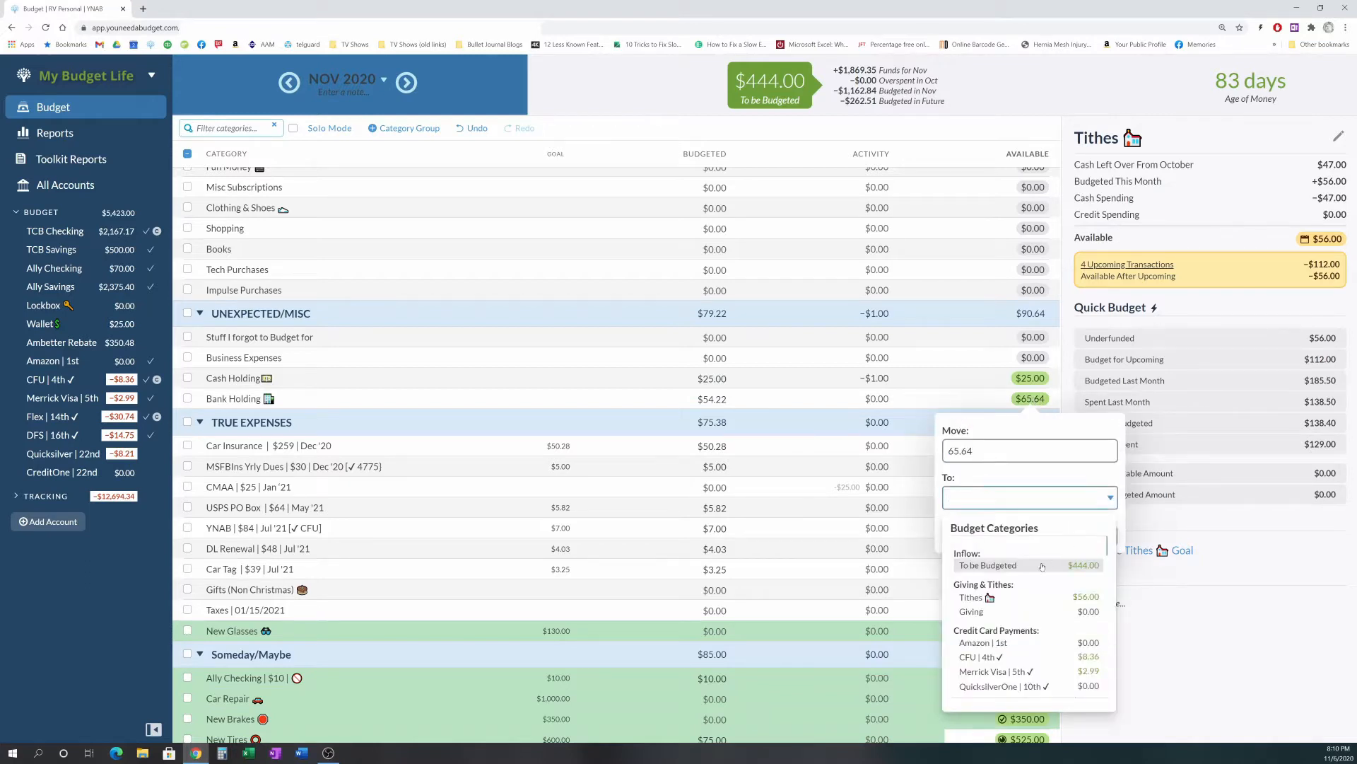
click(997, 565)
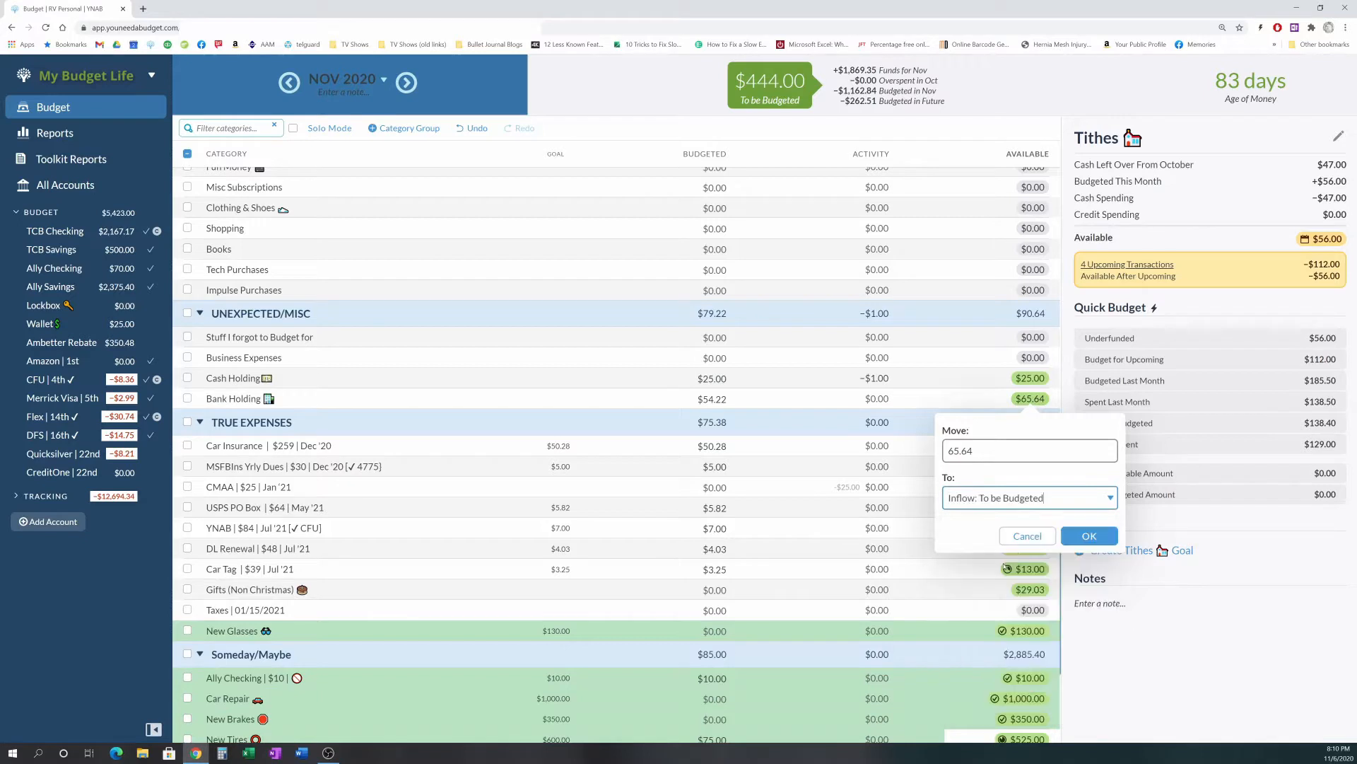
click(1076, 538)
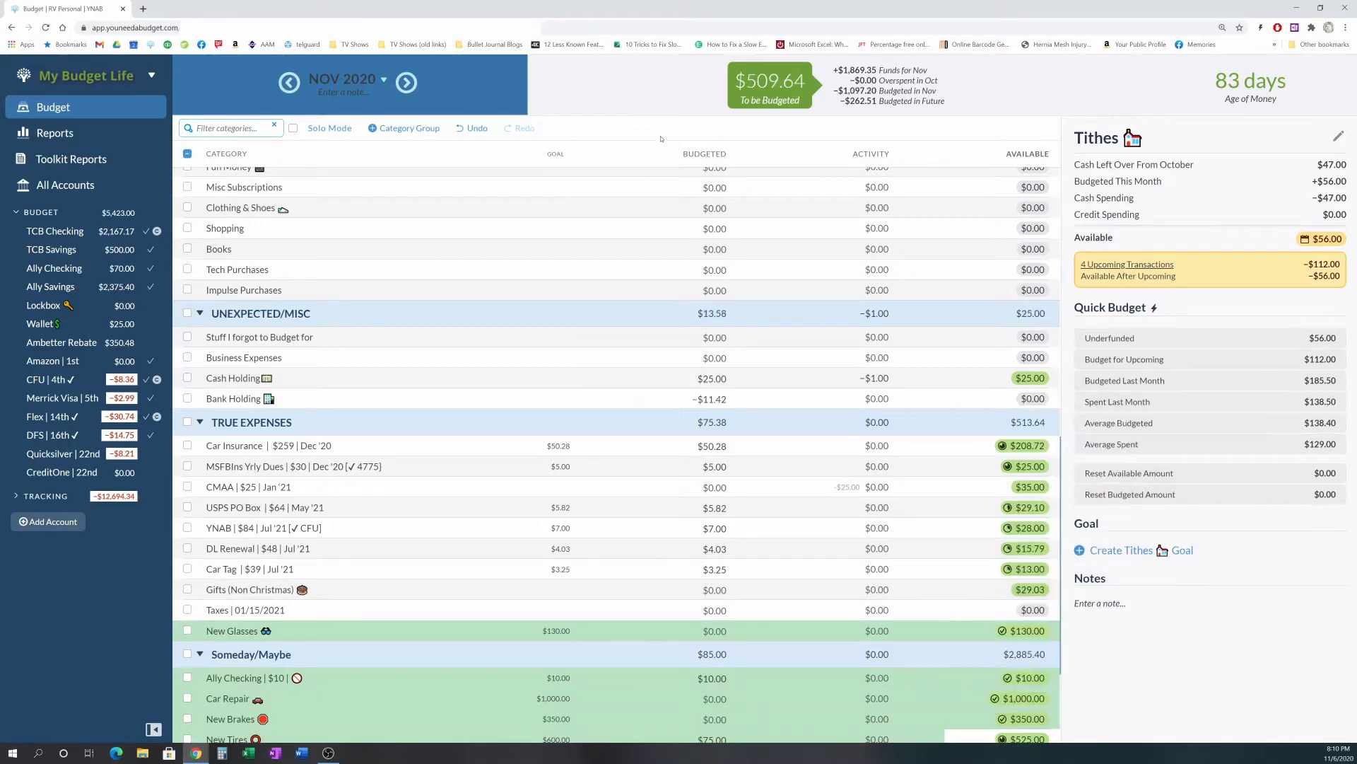
Add $75 to the November budgeted amount for New Tires, making it $150, and leave no category selected.
click(693, 359)
scroll(693, 359, down, 3)
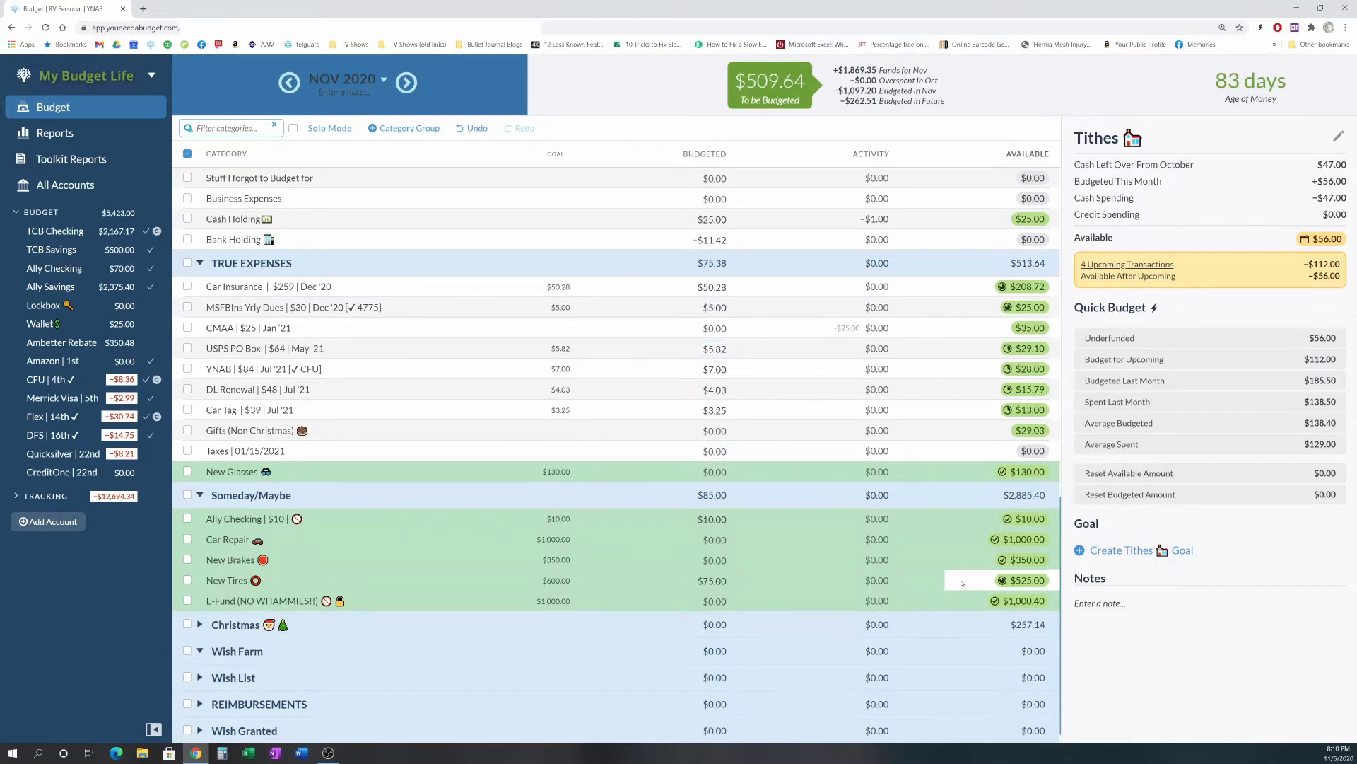
click(710, 581)
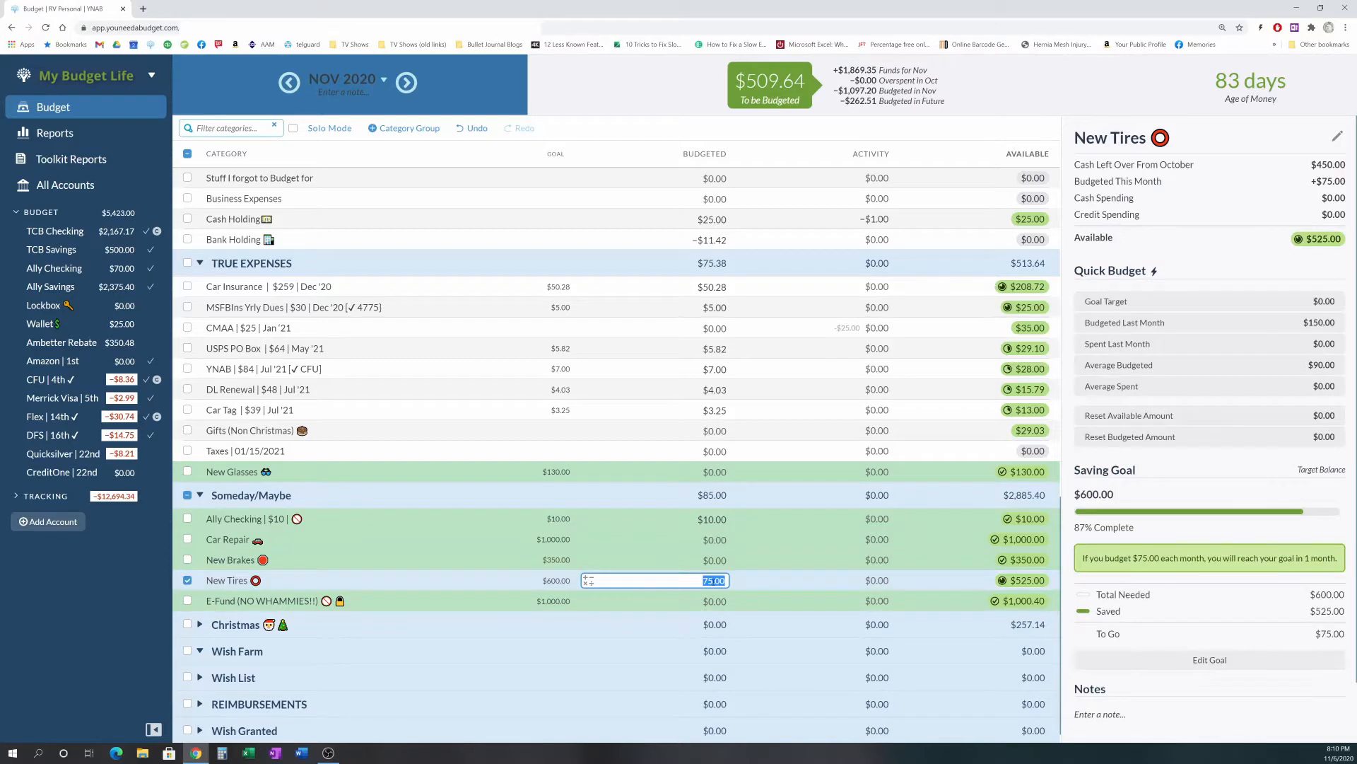
click(726, 581)
text(75)
key(BackSpace)
key(BackSpace)
text(+75)
key(Return)
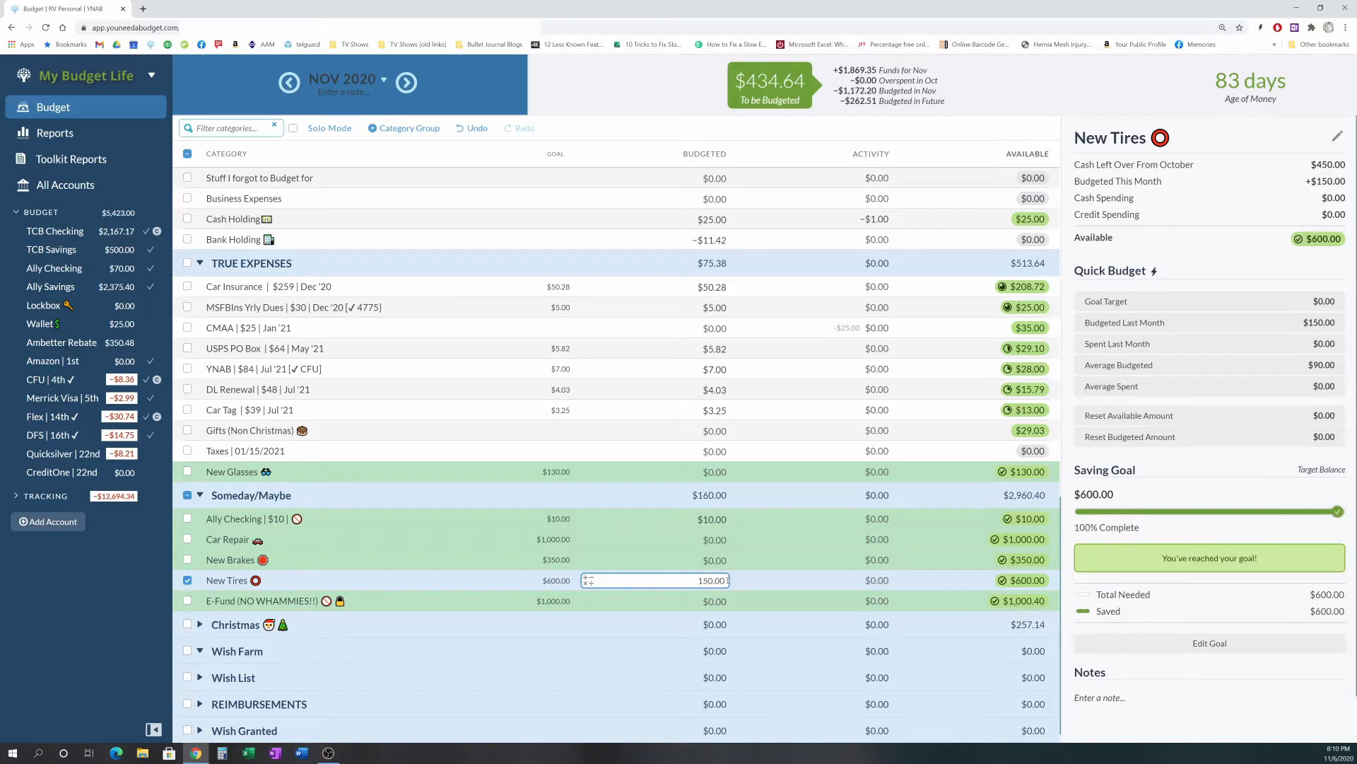
double_click(714, 581)
click(695, 558)
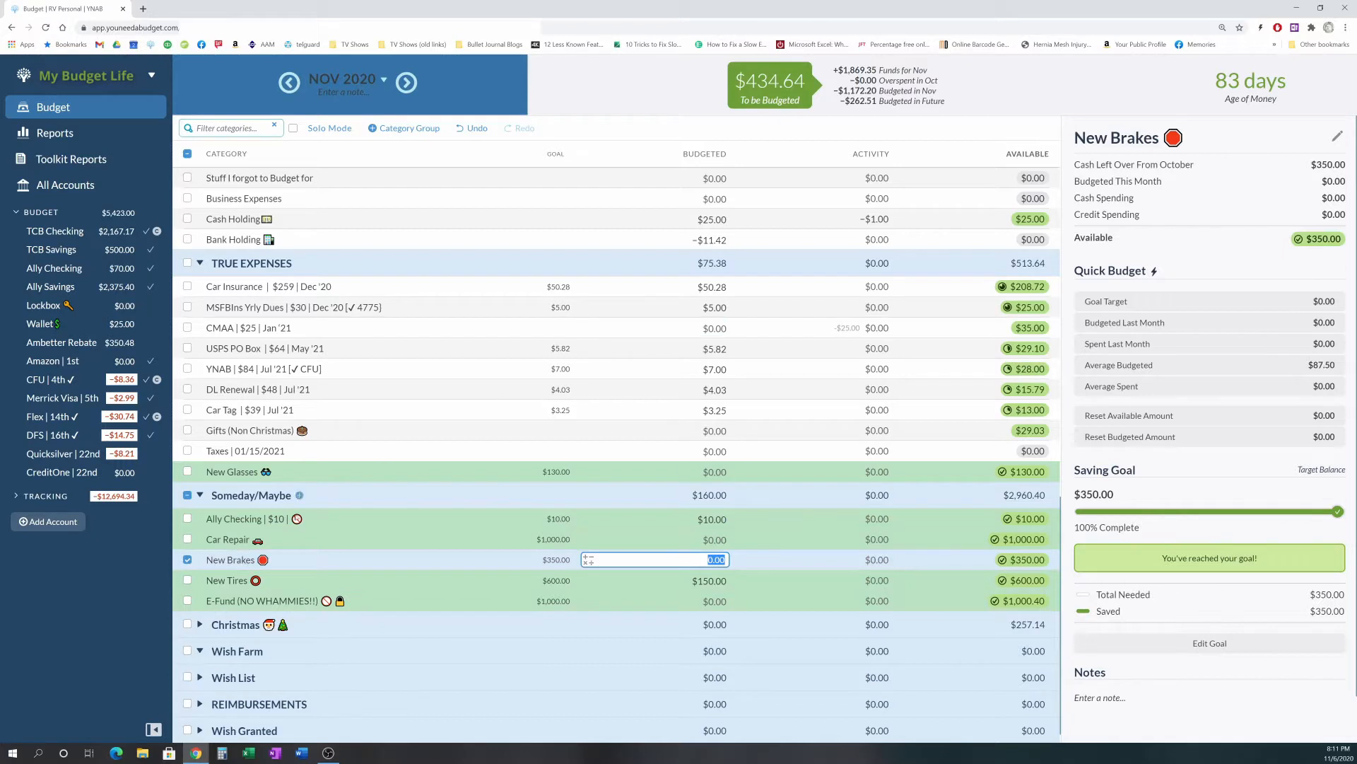
click(187, 560)
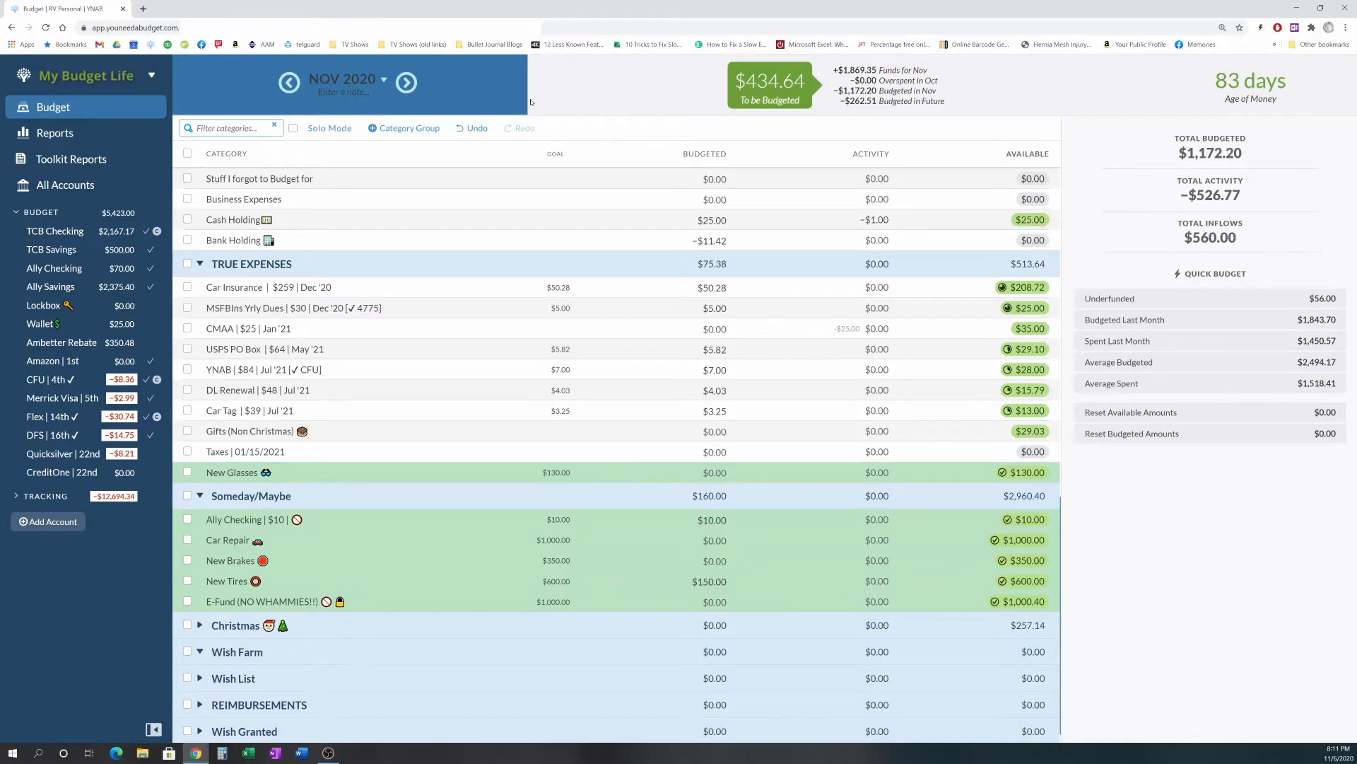
Look over the November categories once more and switch the budget to December 2020.
scroll(603, 270, up, 8)
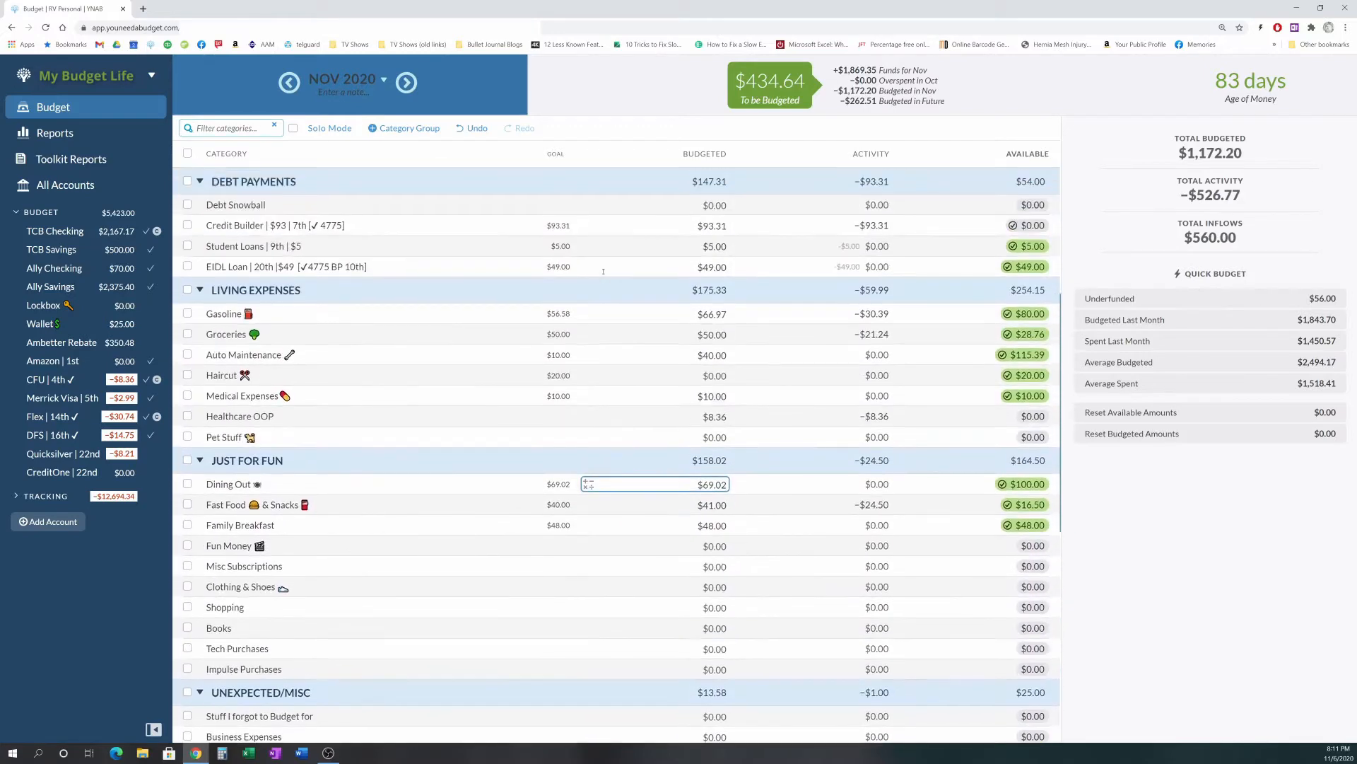
scroll(603, 270, up, 7)
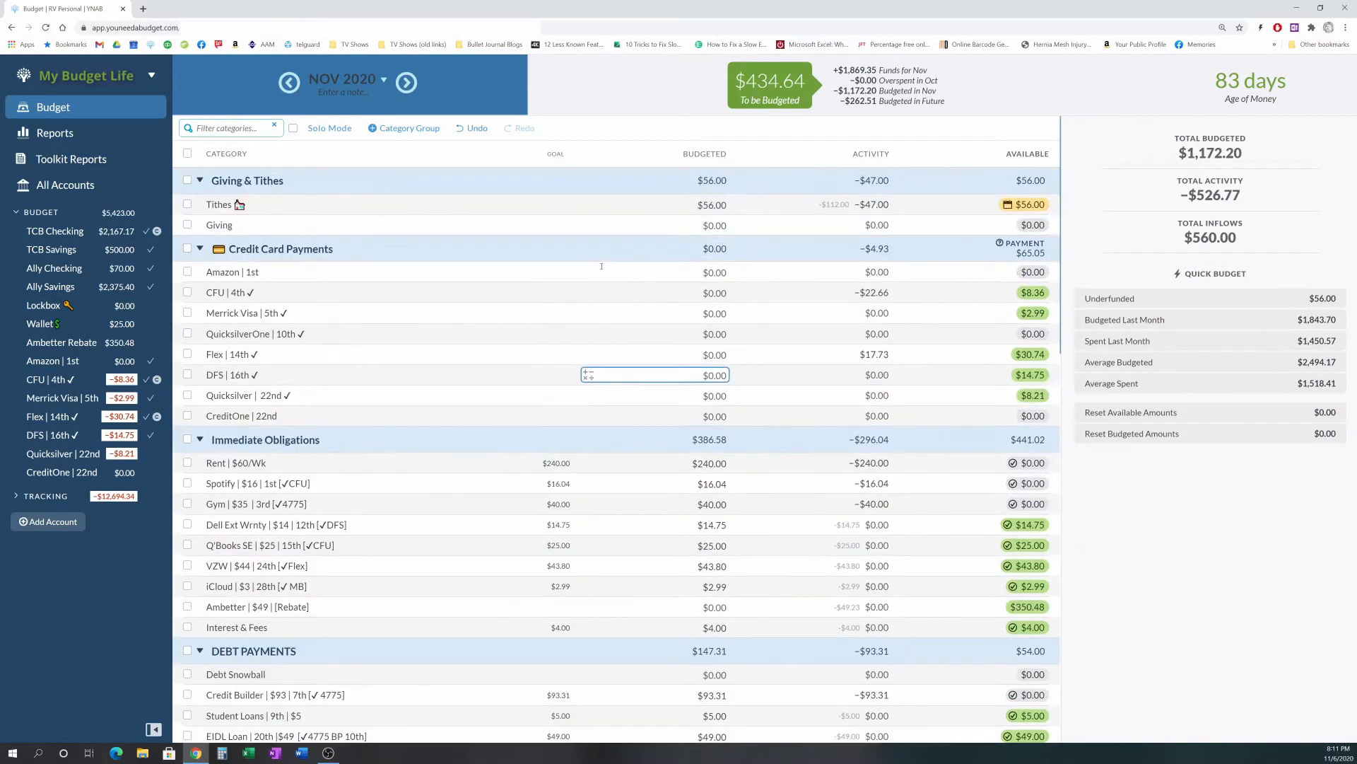
scroll(602, 266, down, 18)
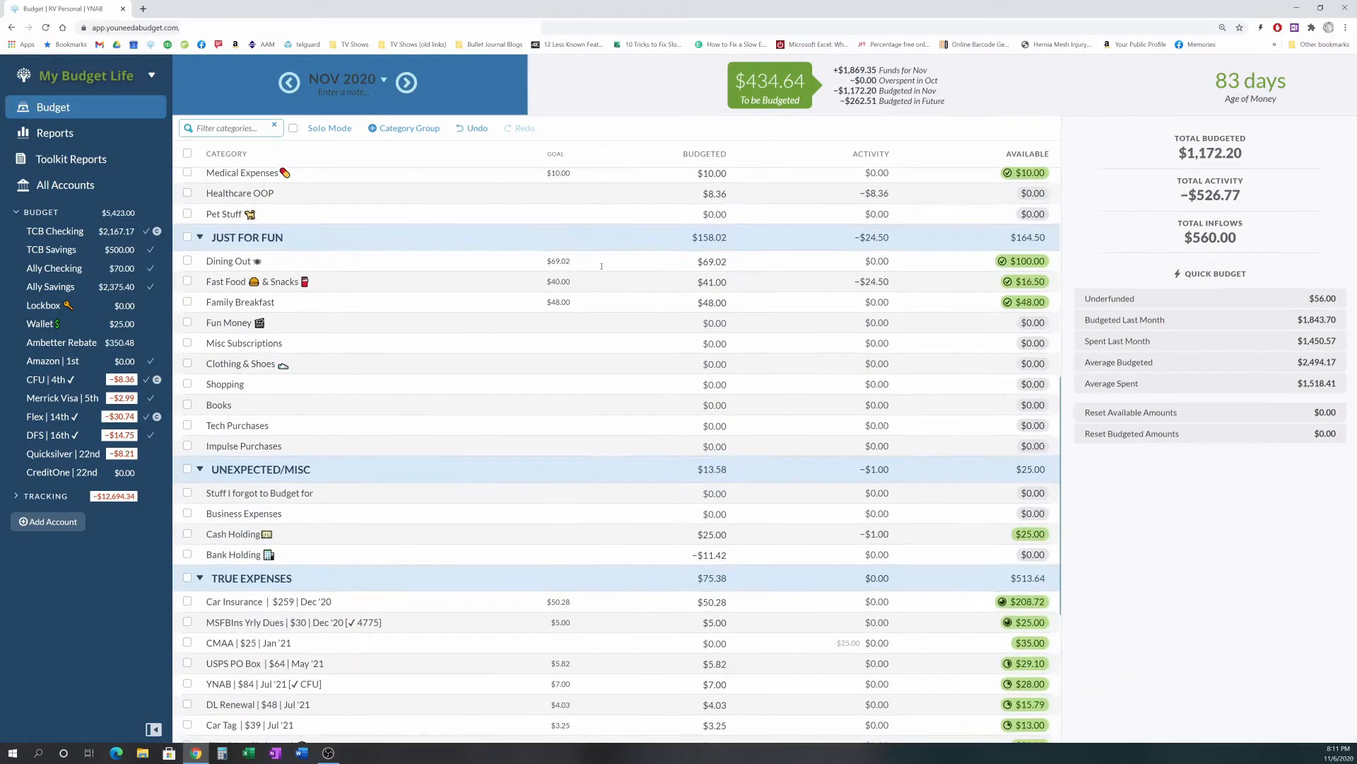
scroll(602, 265, down, 4)
scroll(602, 266, up, 10)
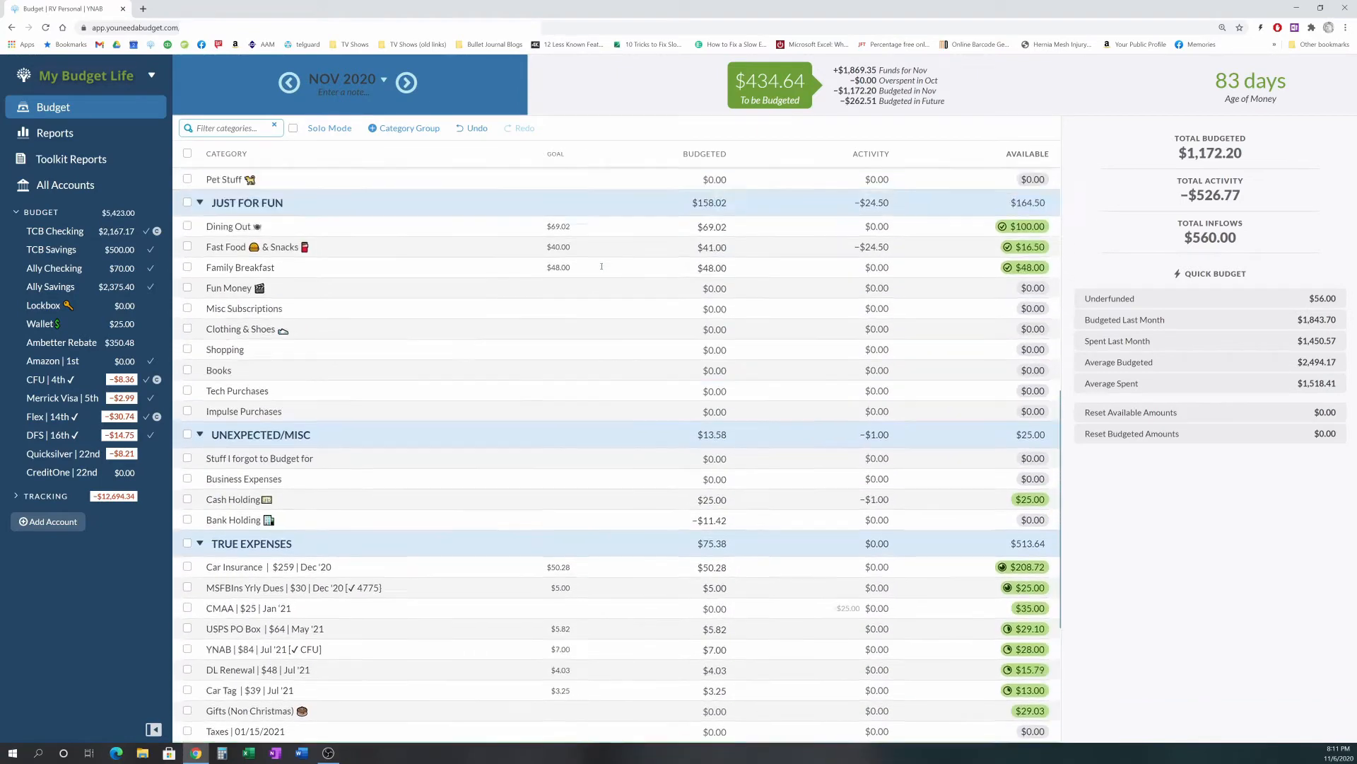
scroll(602, 266, up, 6)
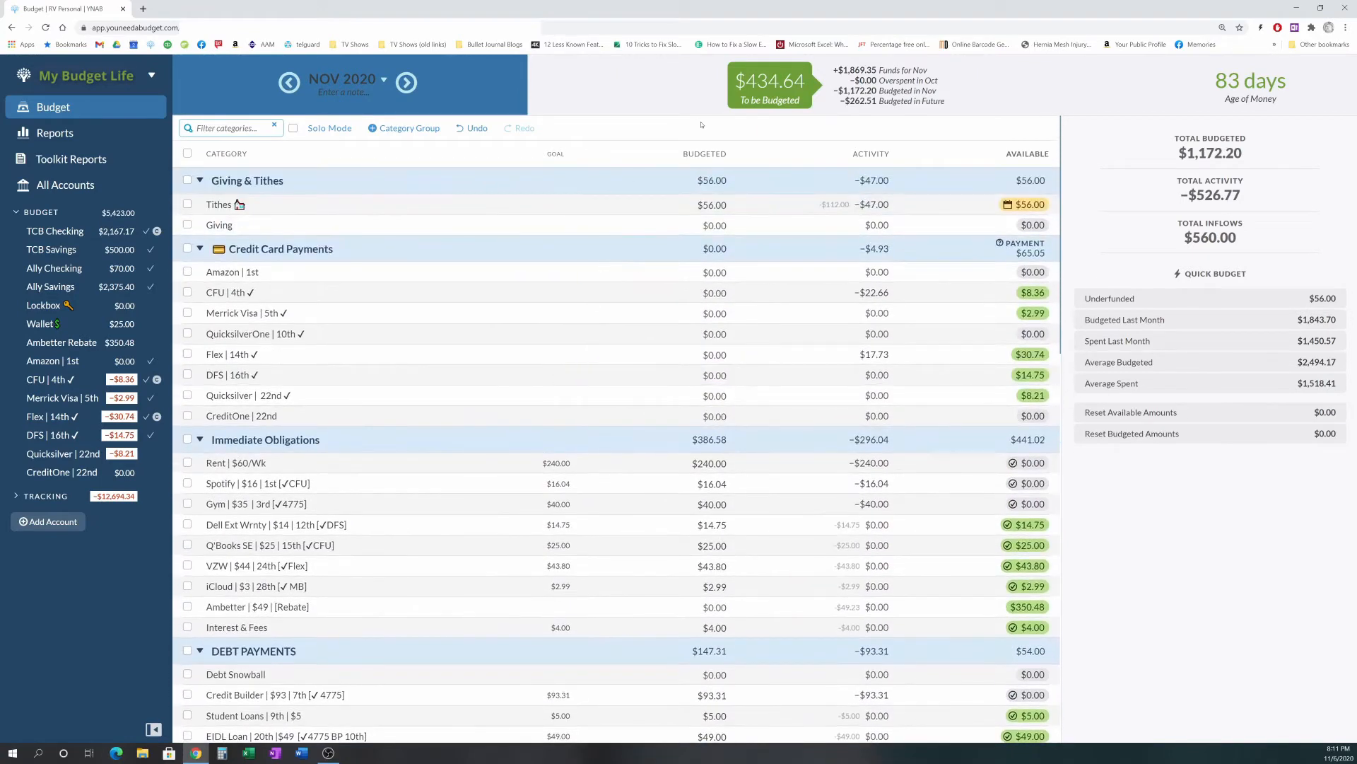
click(407, 84)
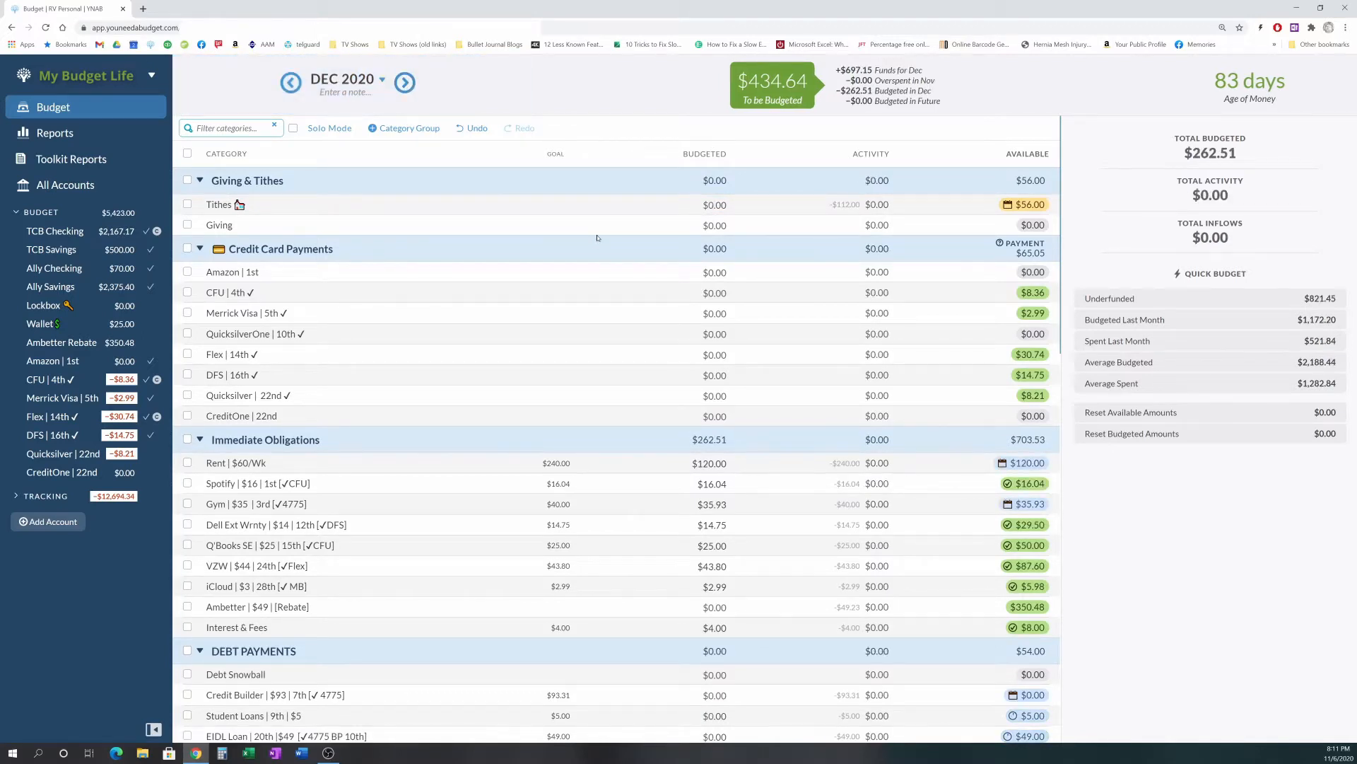
Cover the December underfunded amounts for Rent and Gym, bringing their budgeted amounts to $240.00 and $40.00.
scroll(597, 239, down, 2)
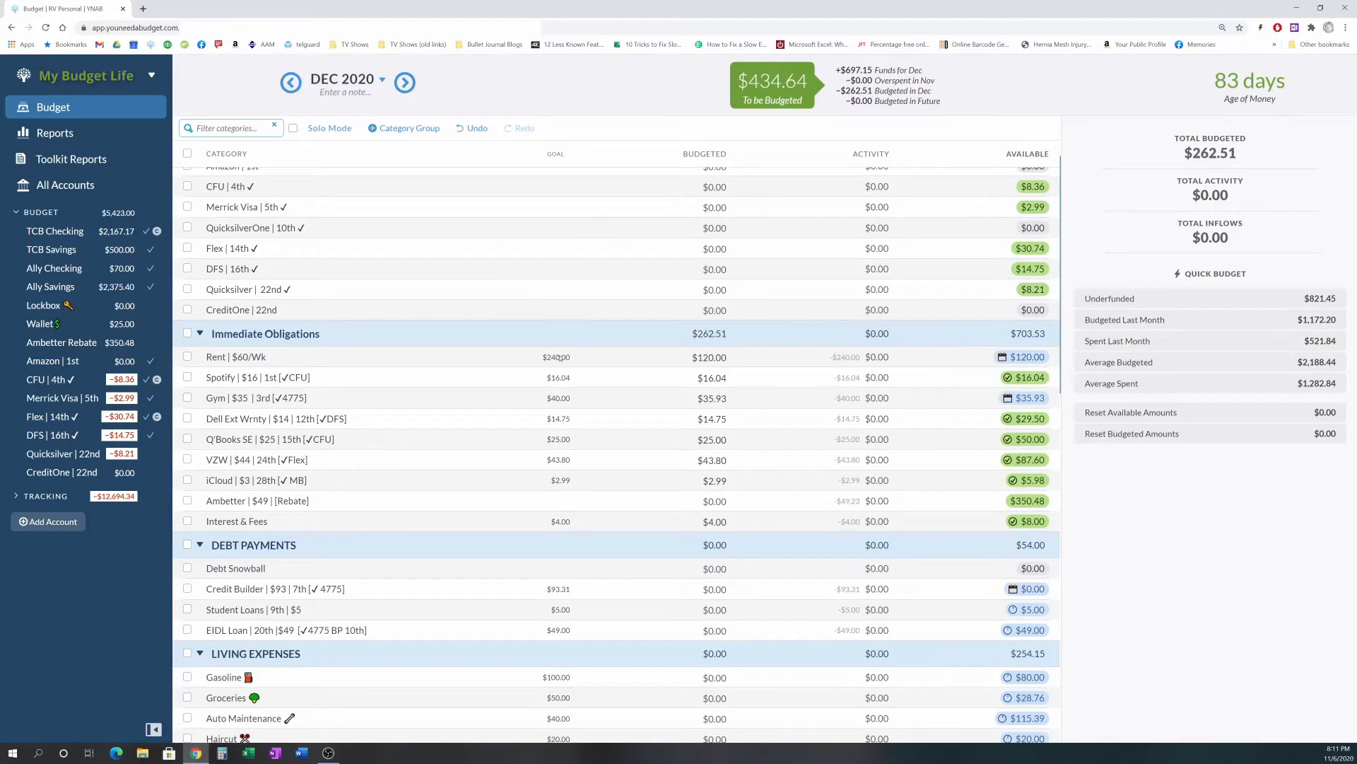
click(680, 355)
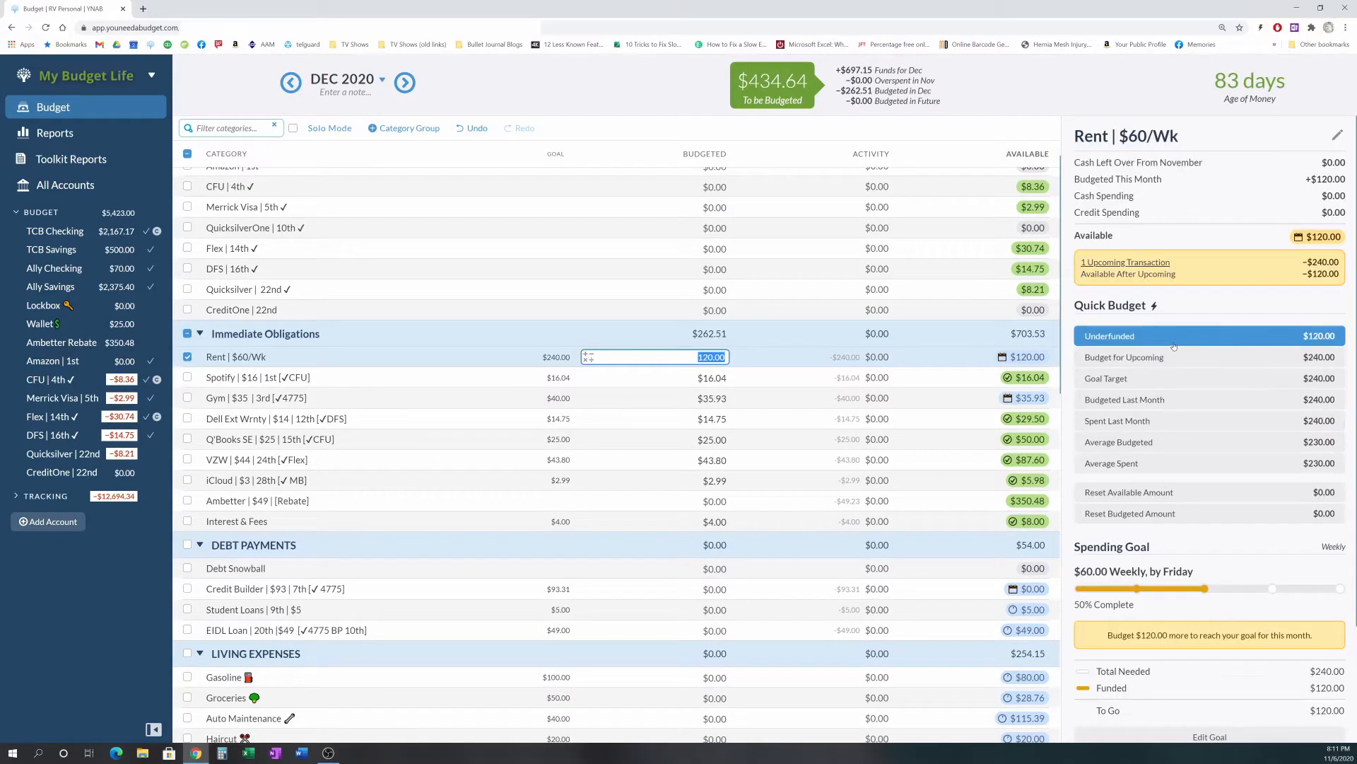
click(1174, 338)
click(718, 399)
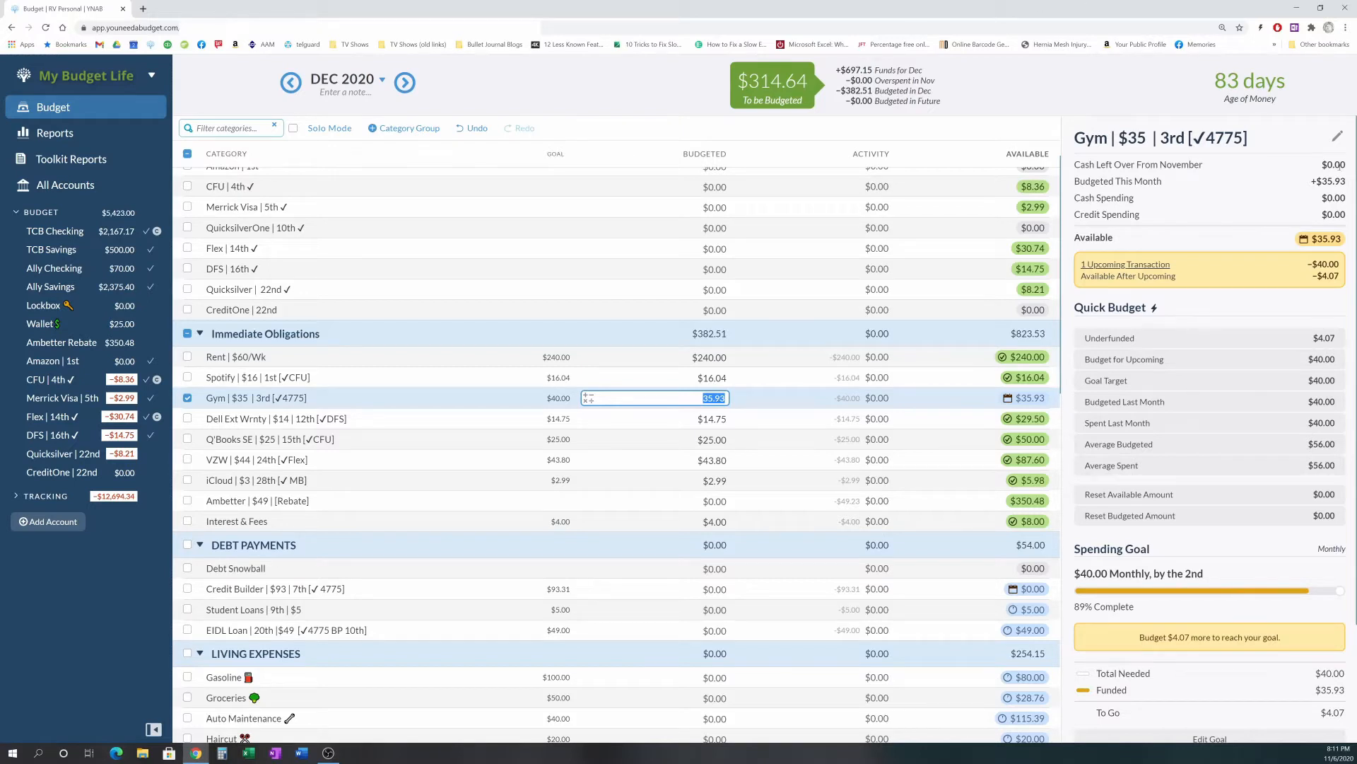
click(1192, 338)
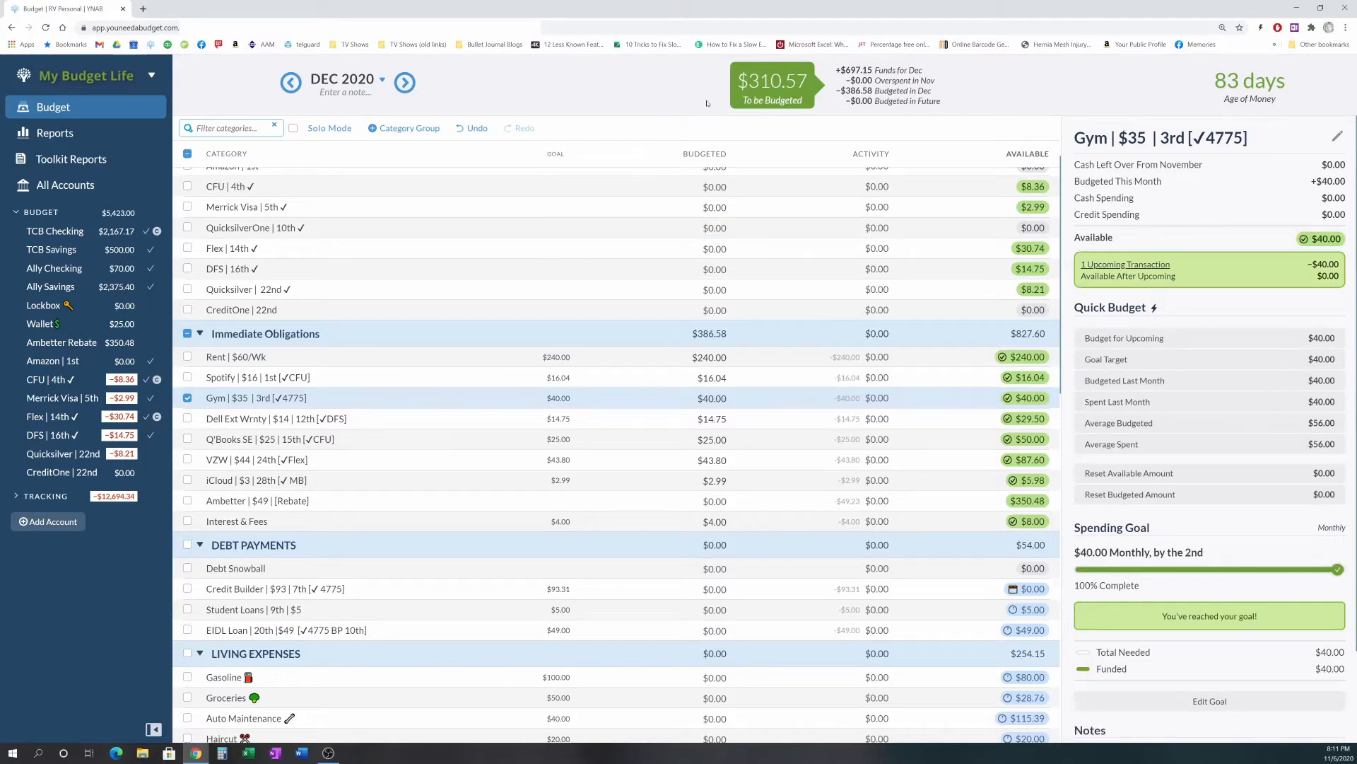
Fund Credit Builder for December with its underfunded amount of $93.31, and deselect the category.
scroll(685, 245, down, 2)
scroll(684, 245, down, 2)
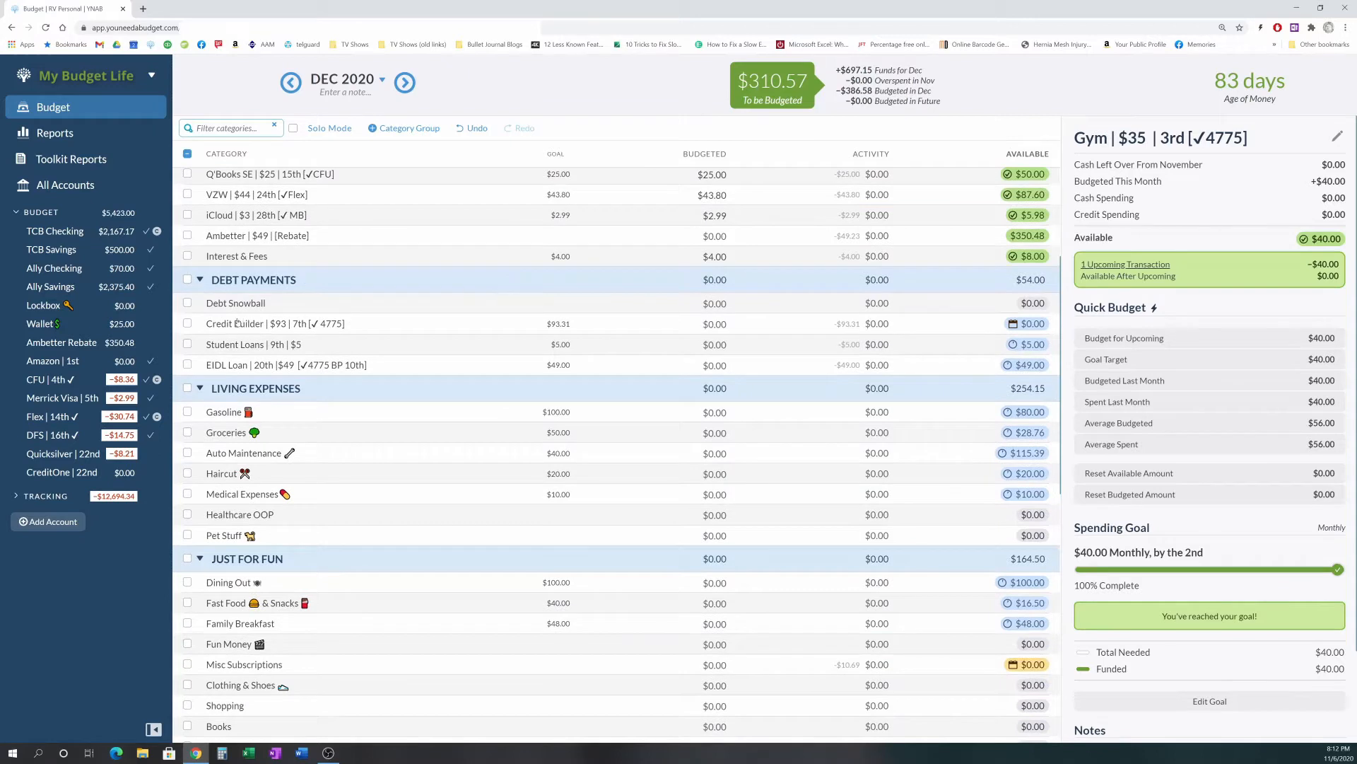
click(188, 324)
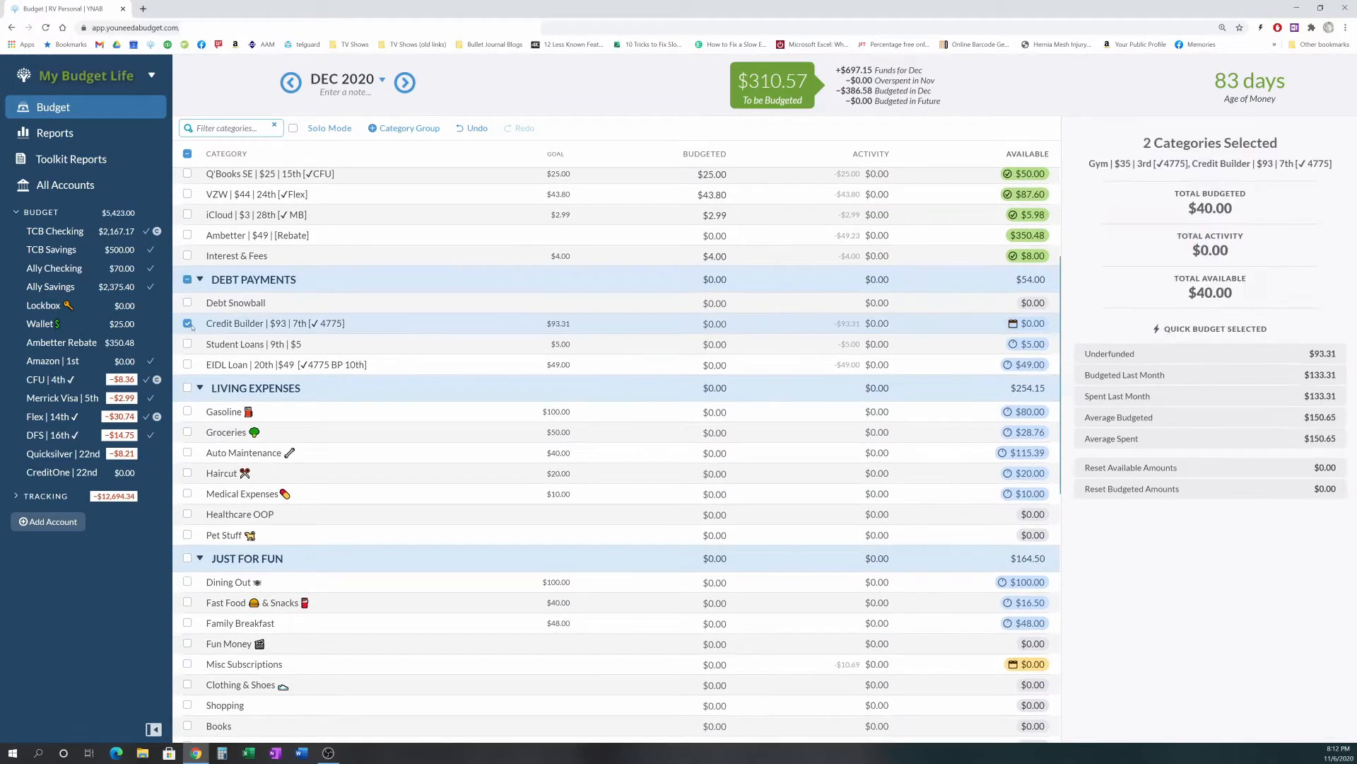
click(1293, 356)
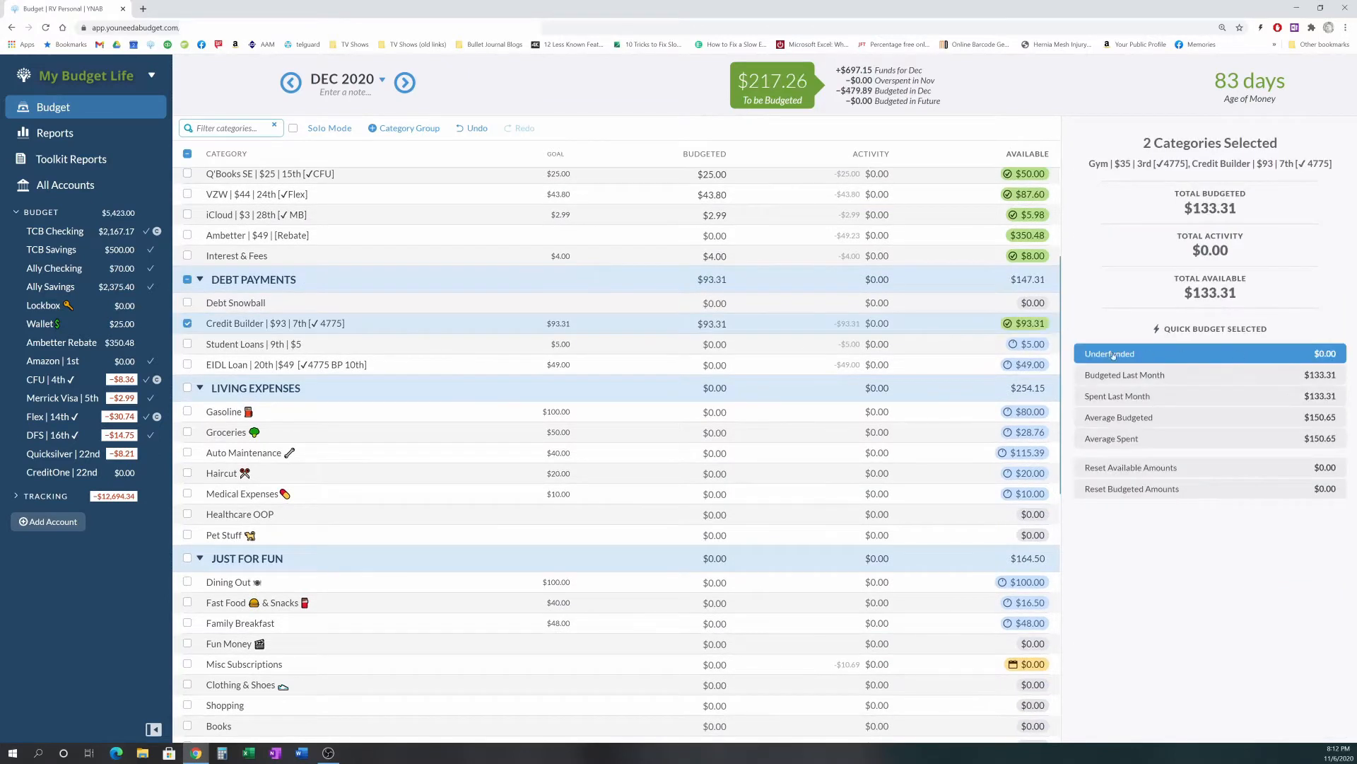
click(187, 328)
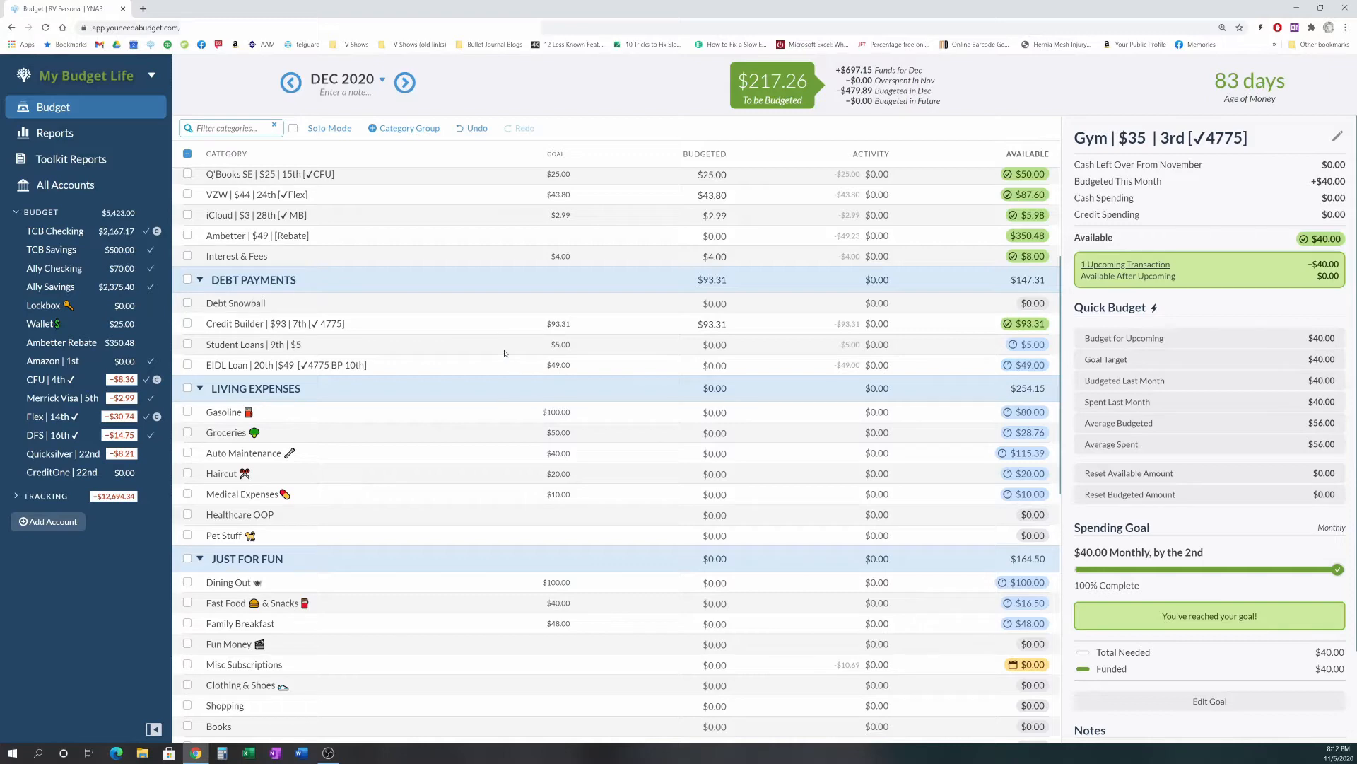
Fund the True Expenses group for December with its underfunded amount of $75.38, and deselect the group.
scroll(505, 353, down, 2)
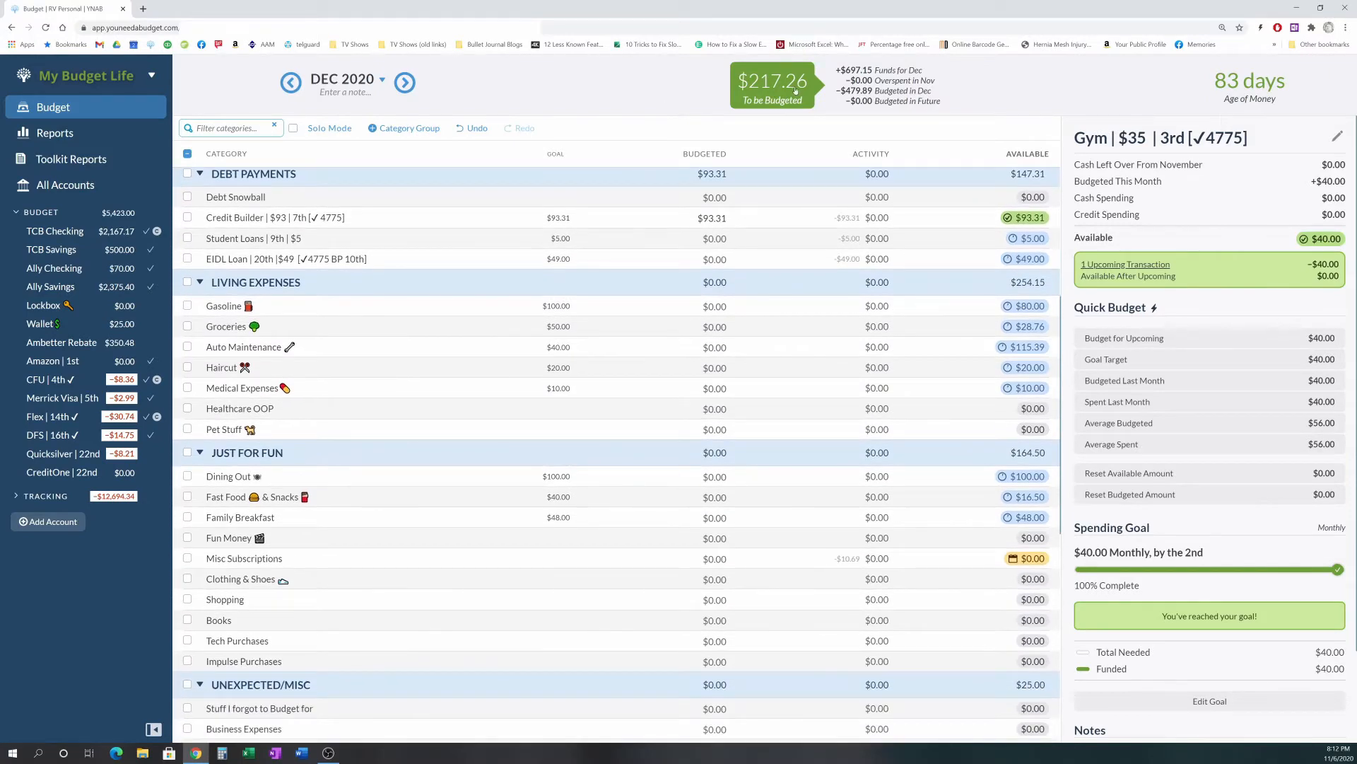
scroll(452, 296, down, 1)
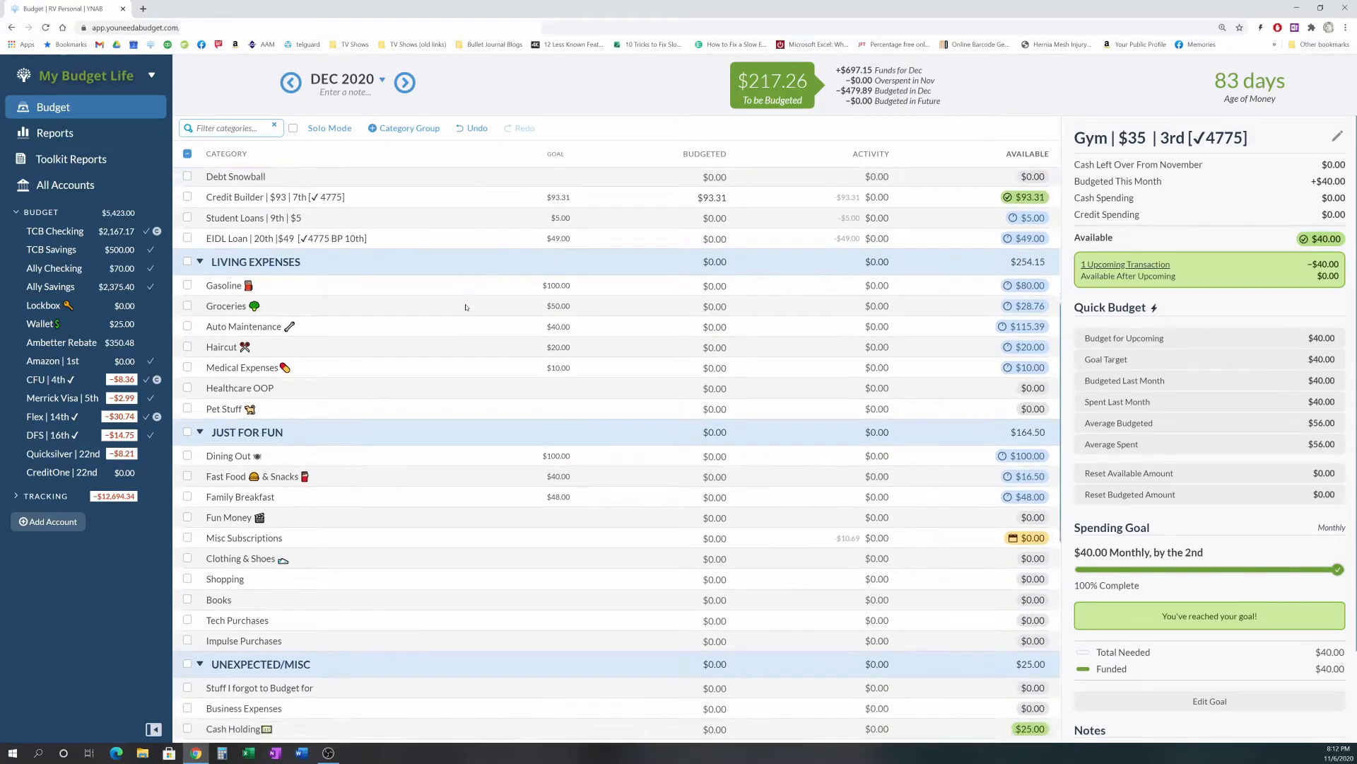
scroll(378, 379, down, 6)
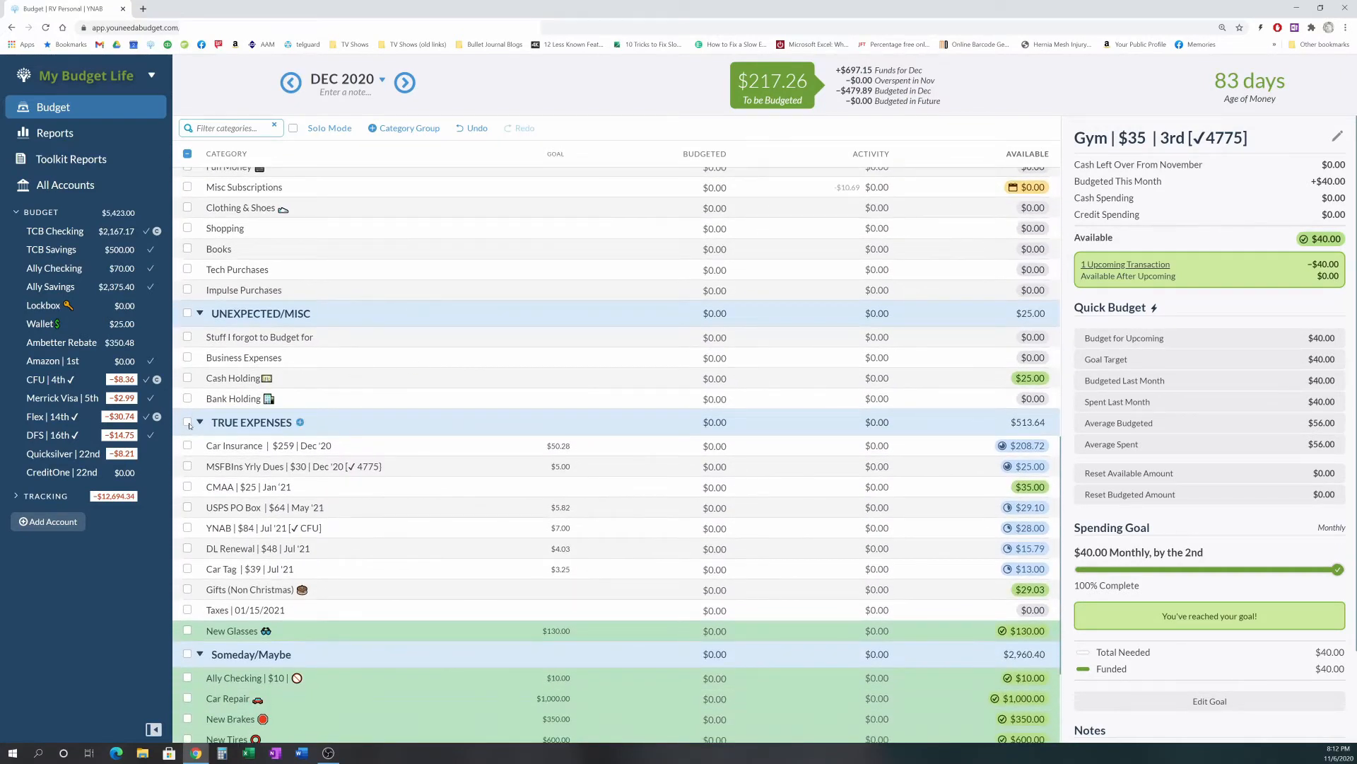
click(187, 422)
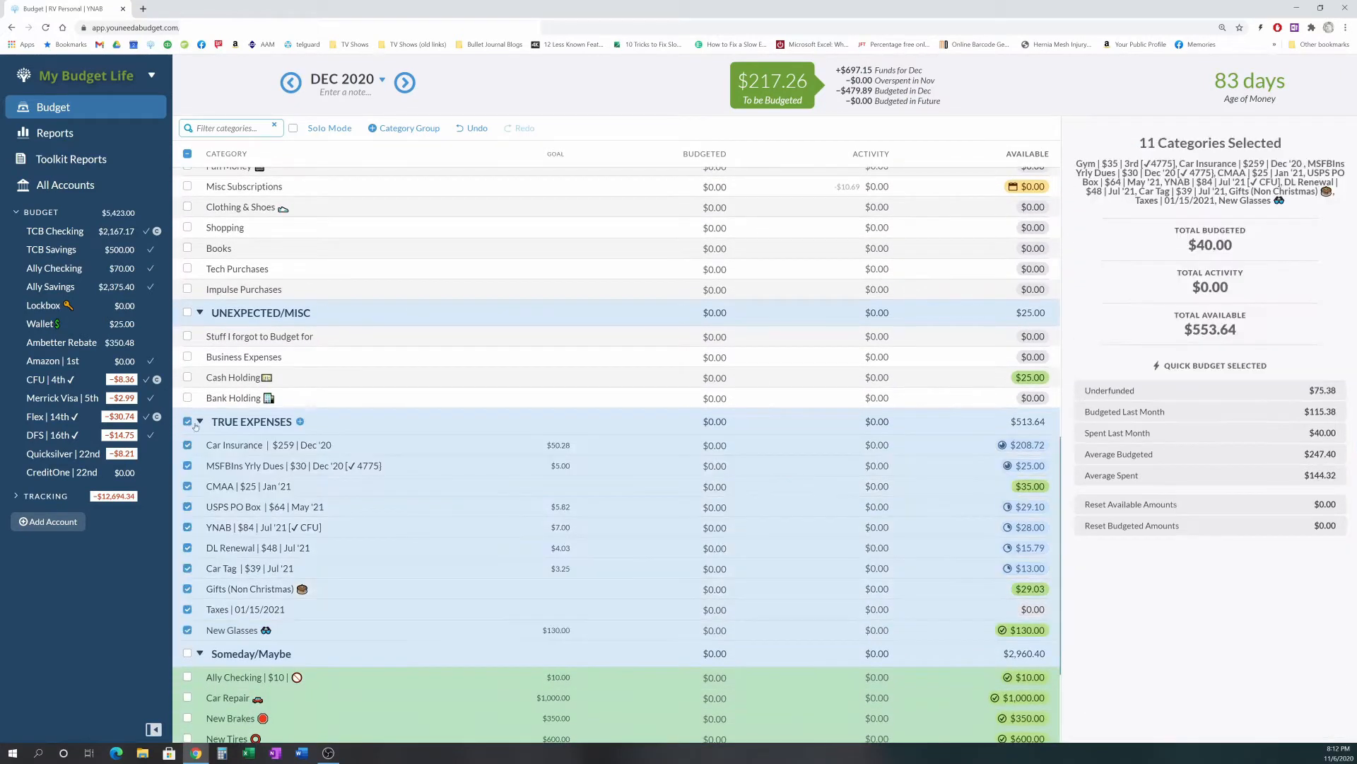
click(1173, 392)
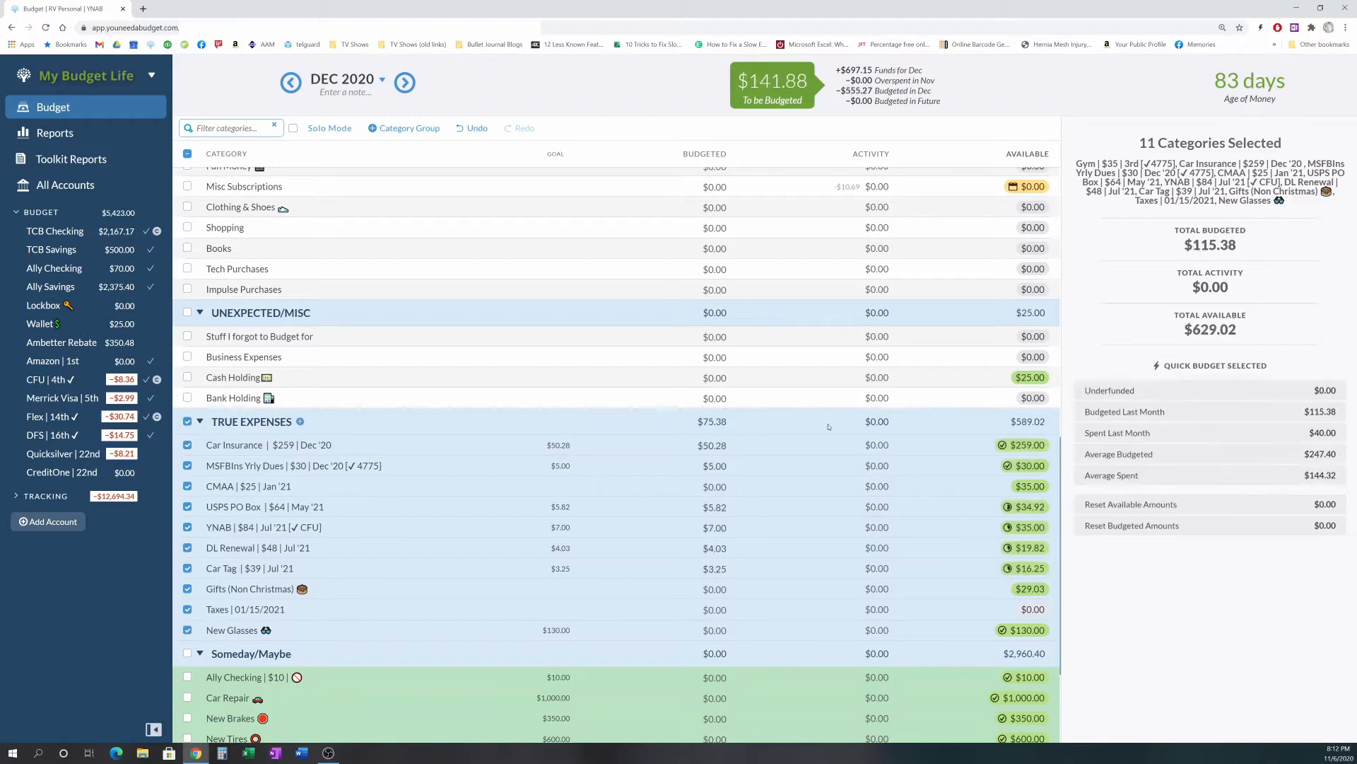
click(188, 423)
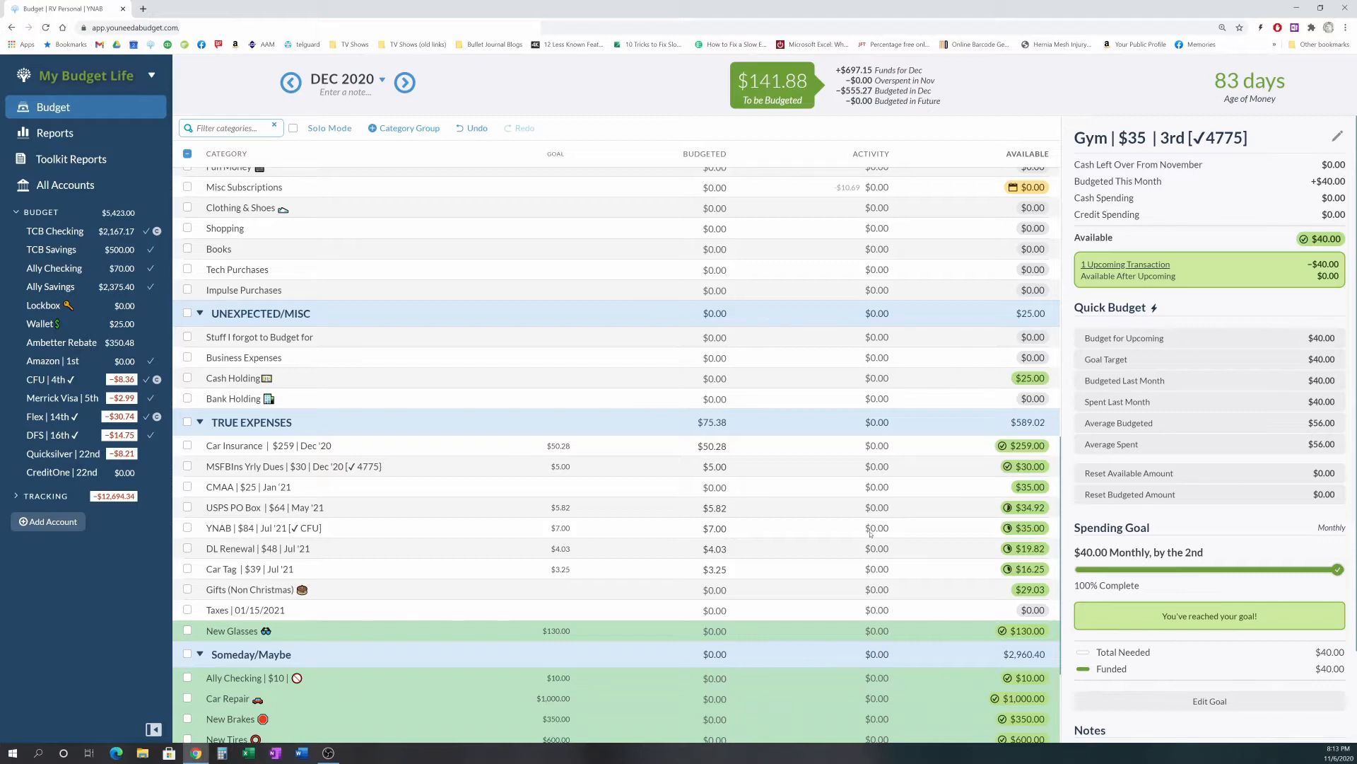
Look over the December categories from True Expenses up to Debt Payments for remaining funding priorities.
click(676, 446)
scroll(454, 603, down, 1)
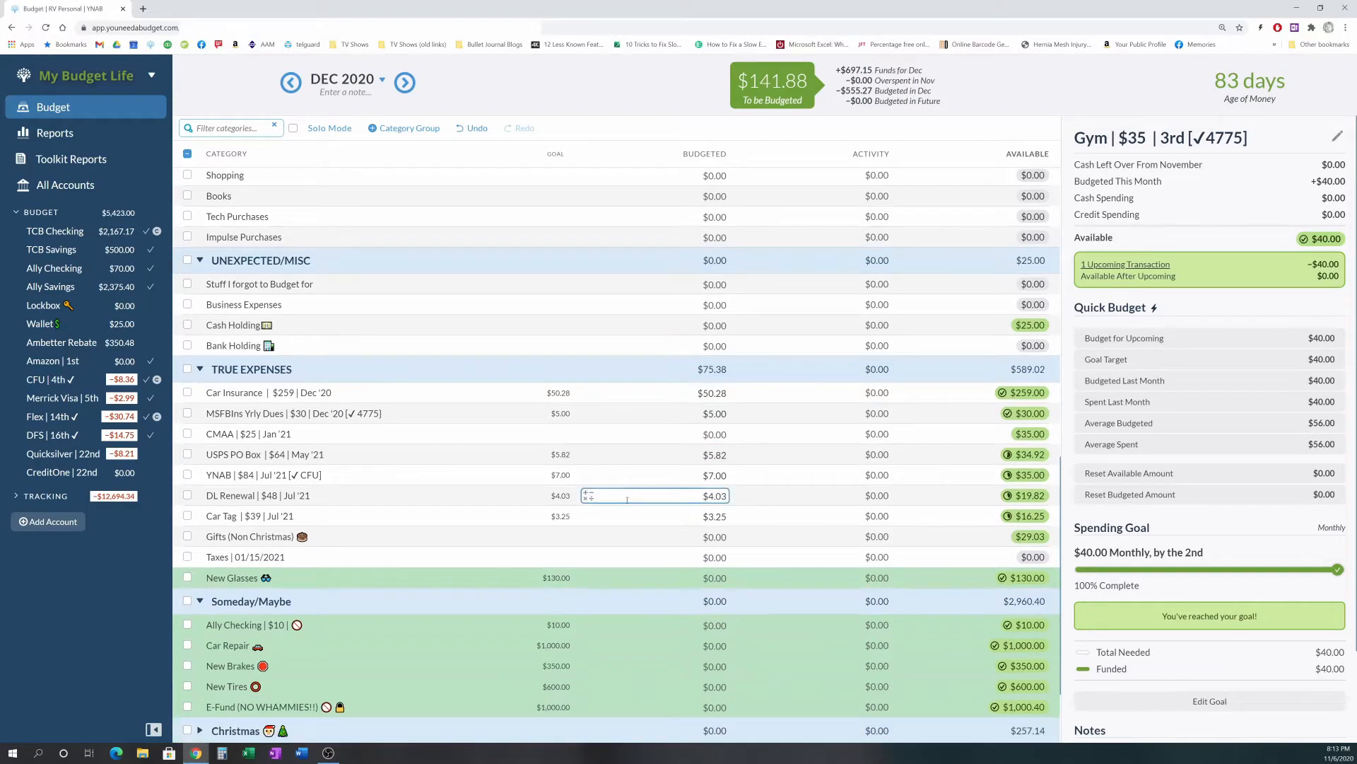
scroll(626, 497, down, 2)
scroll(627, 497, up, 3)
scroll(626, 497, up, 4)
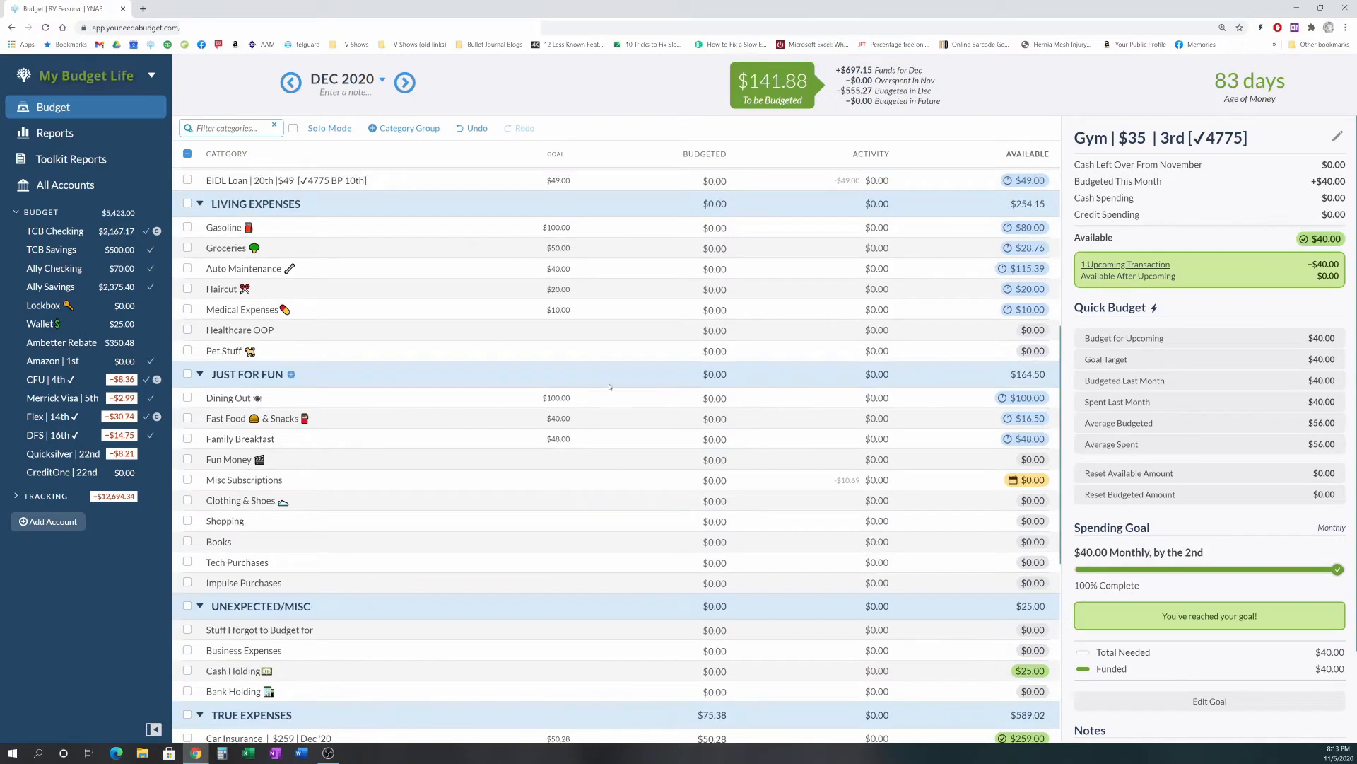
scroll(605, 415, up, 2)
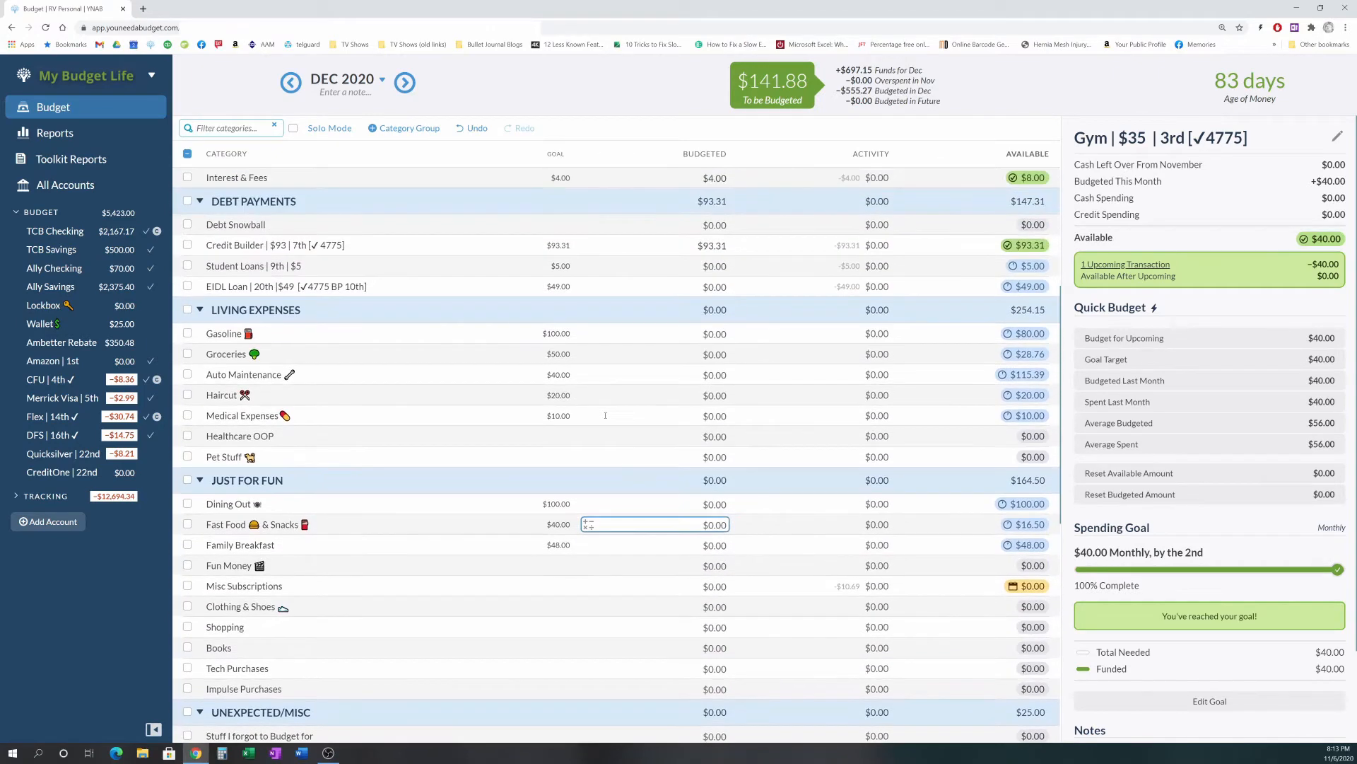
scroll(608, 418, up, 1)
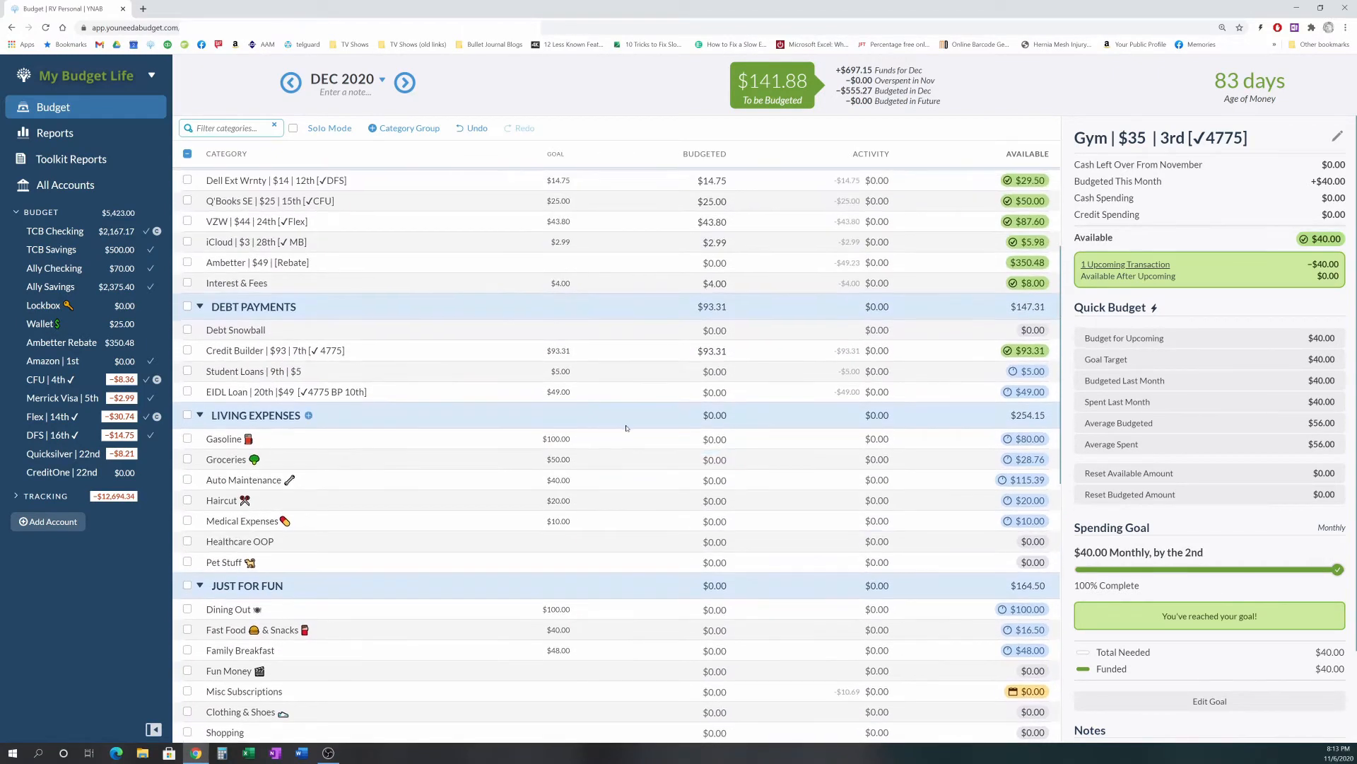
scroll(622, 424, down, 2)
scroll(626, 427, down, 1)
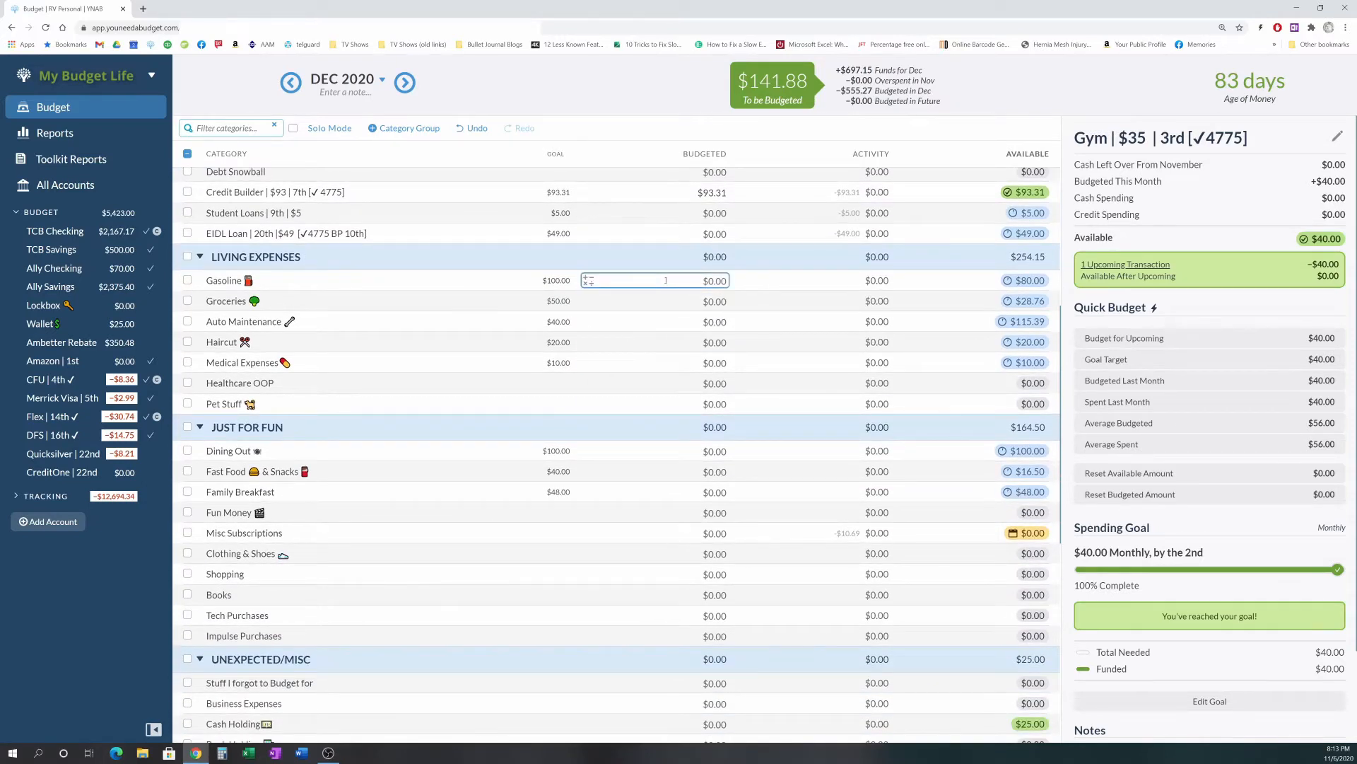
Cover the December underfunded amounts for Gasoline and Auto Maintenance, budgeting $100.00 and $40.00, and leave both deselected.
click(187, 281)
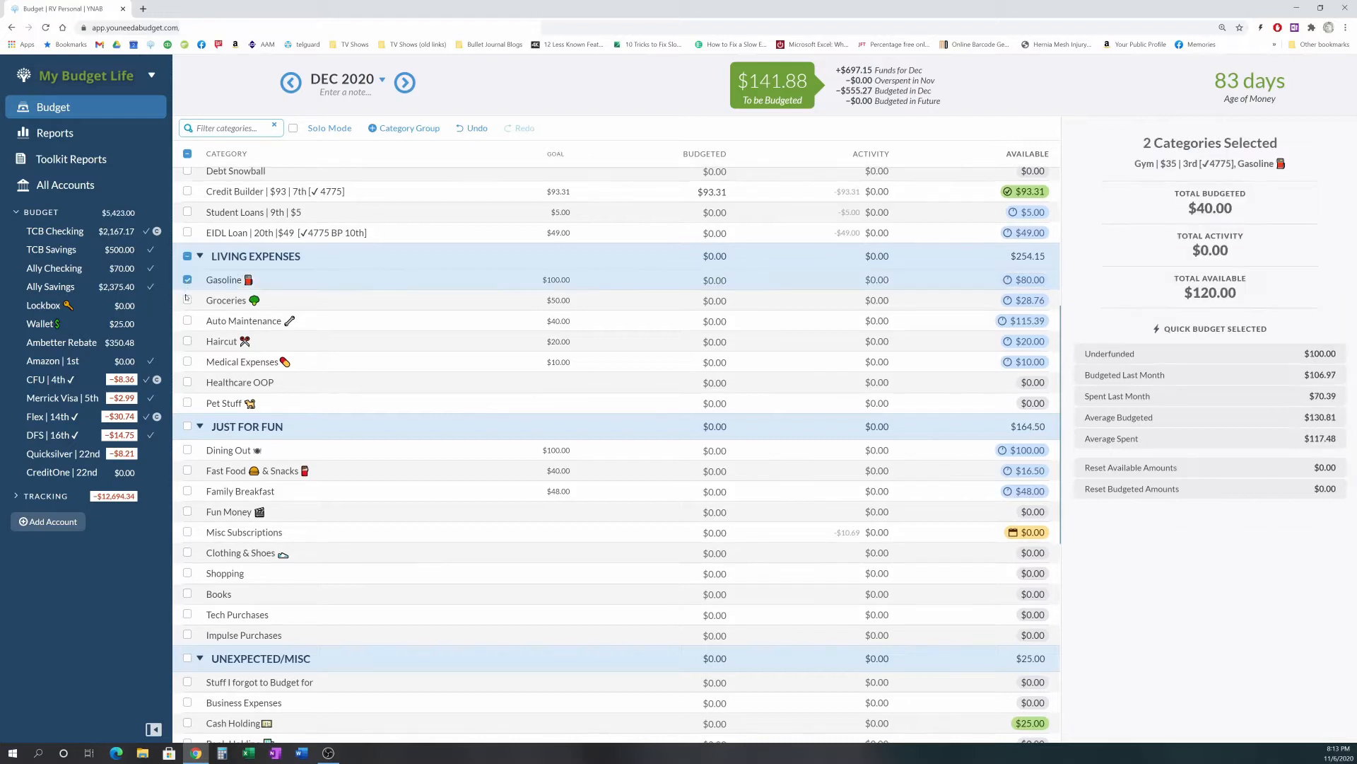
click(1176, 360)
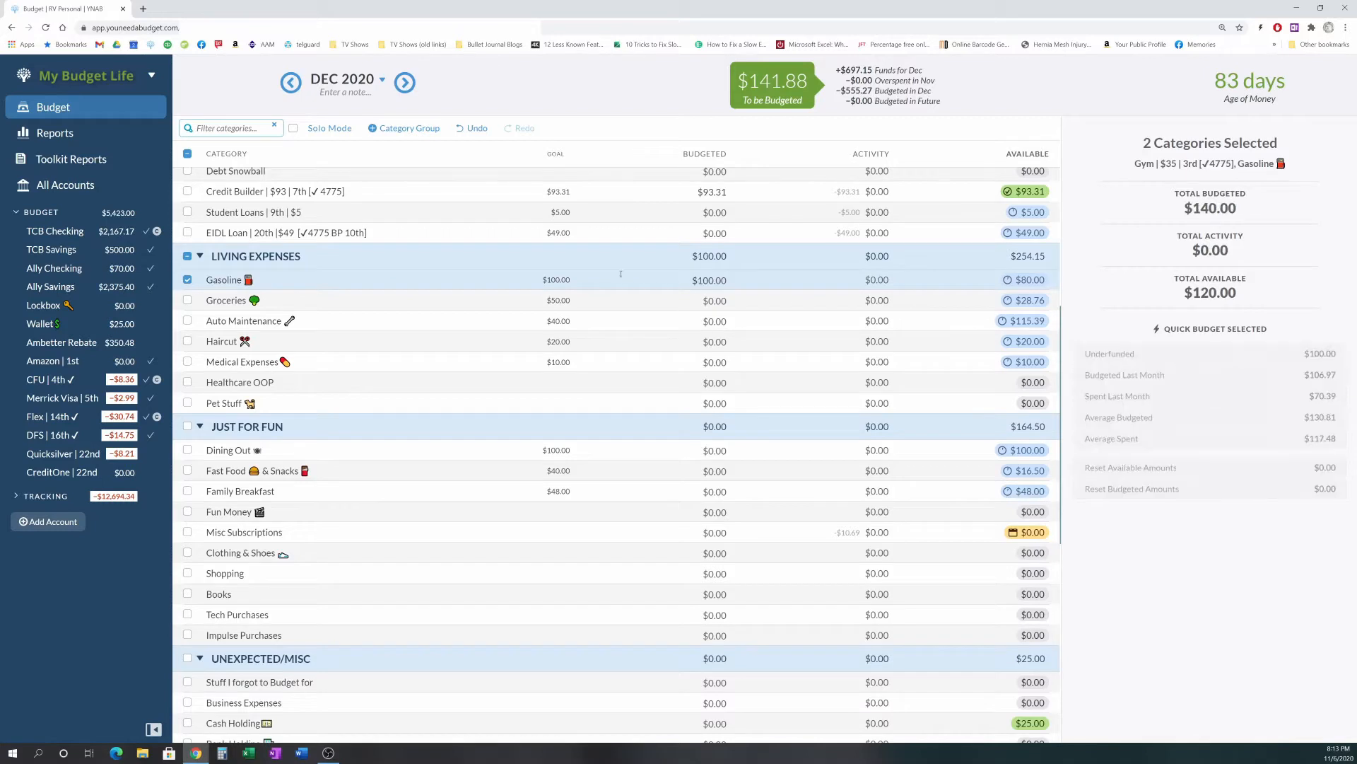
click(187, 280)
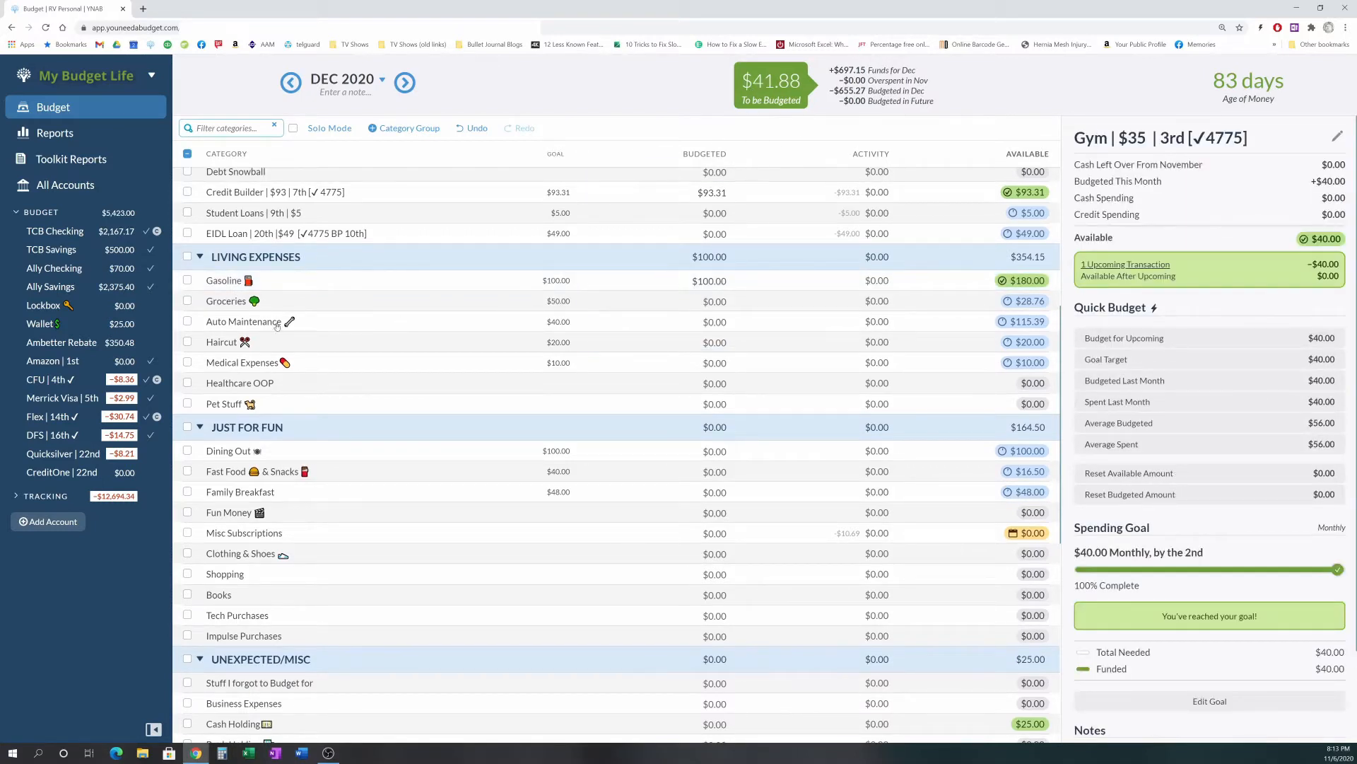
click(187, 322)
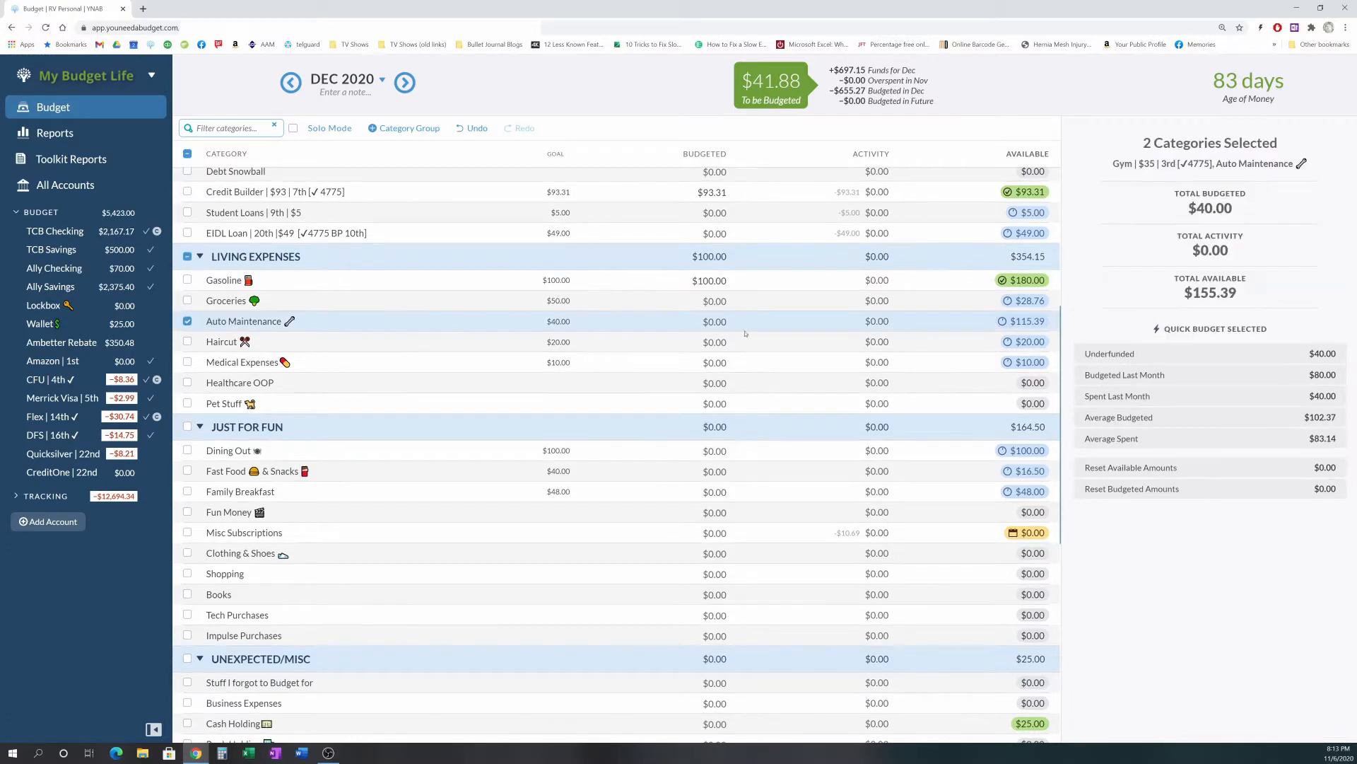
click(1178, 355)
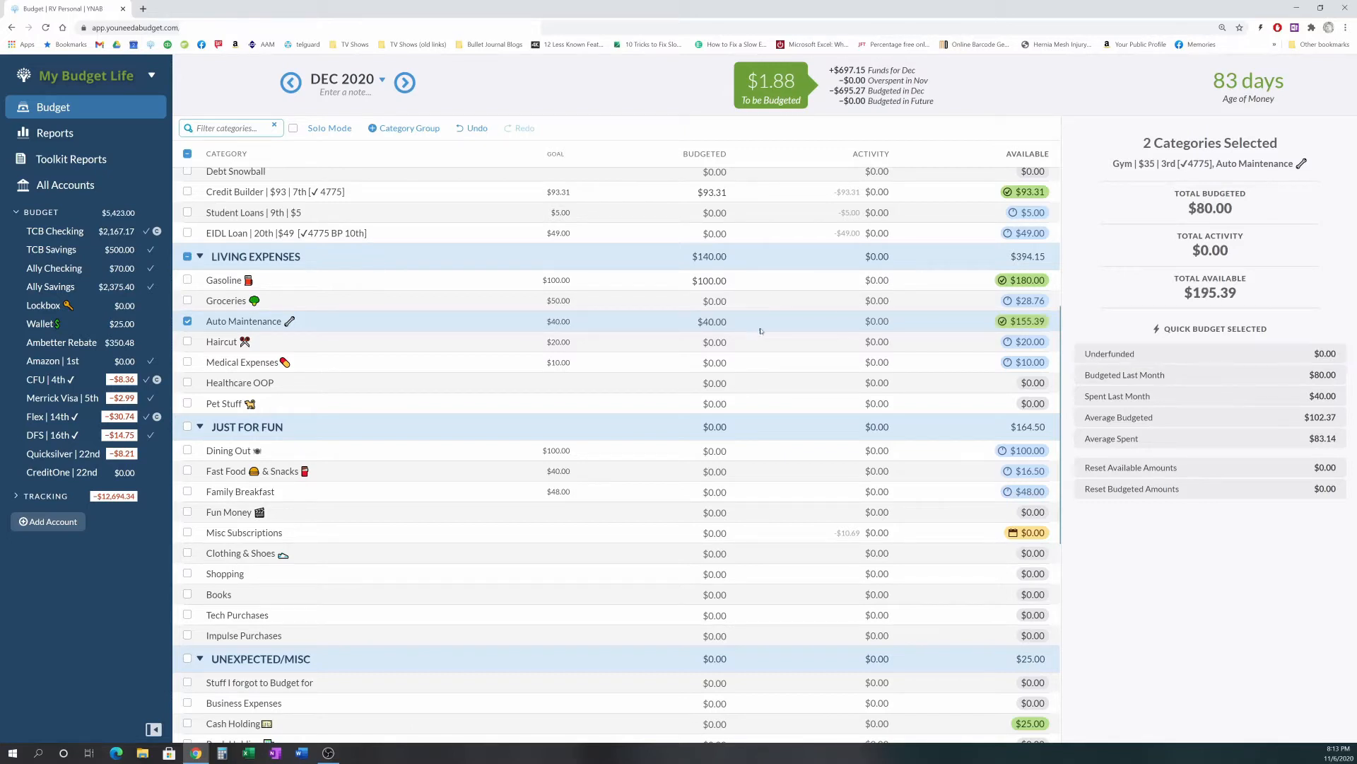
click(188, 322)
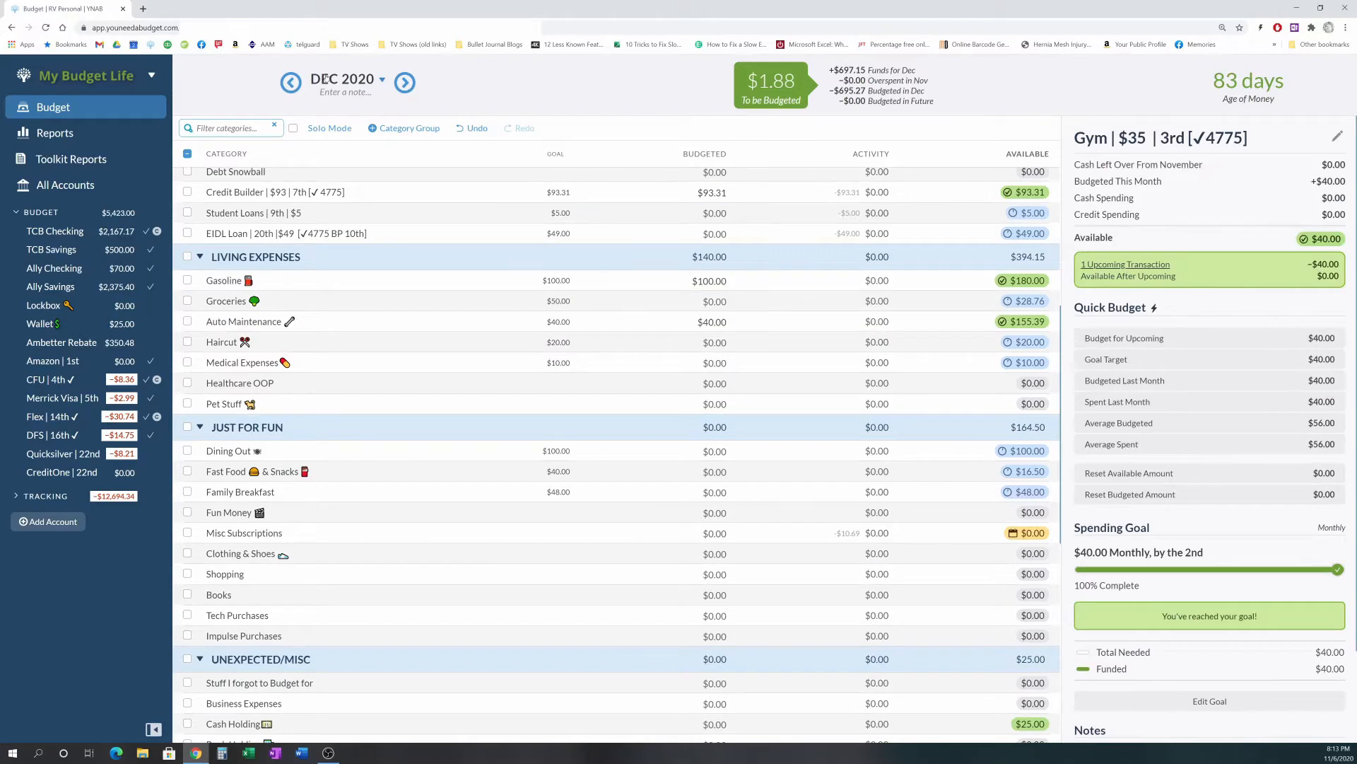
In the November 2020 budget, assign $1.88 to Stuff I forgot to Budget for, and clear the category selection.
click(290, 83)
scroll(685, 387, down, 2)
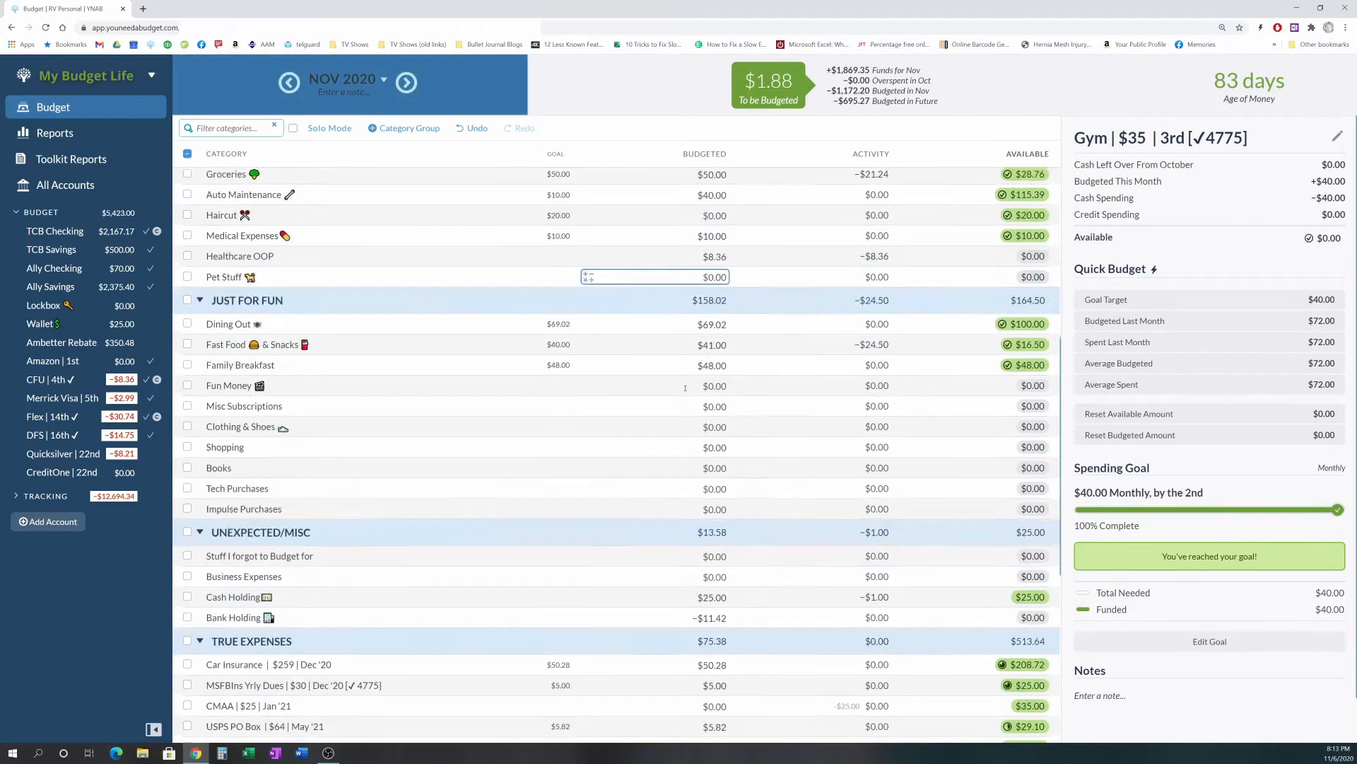
scroll(685, 387, down, 5)
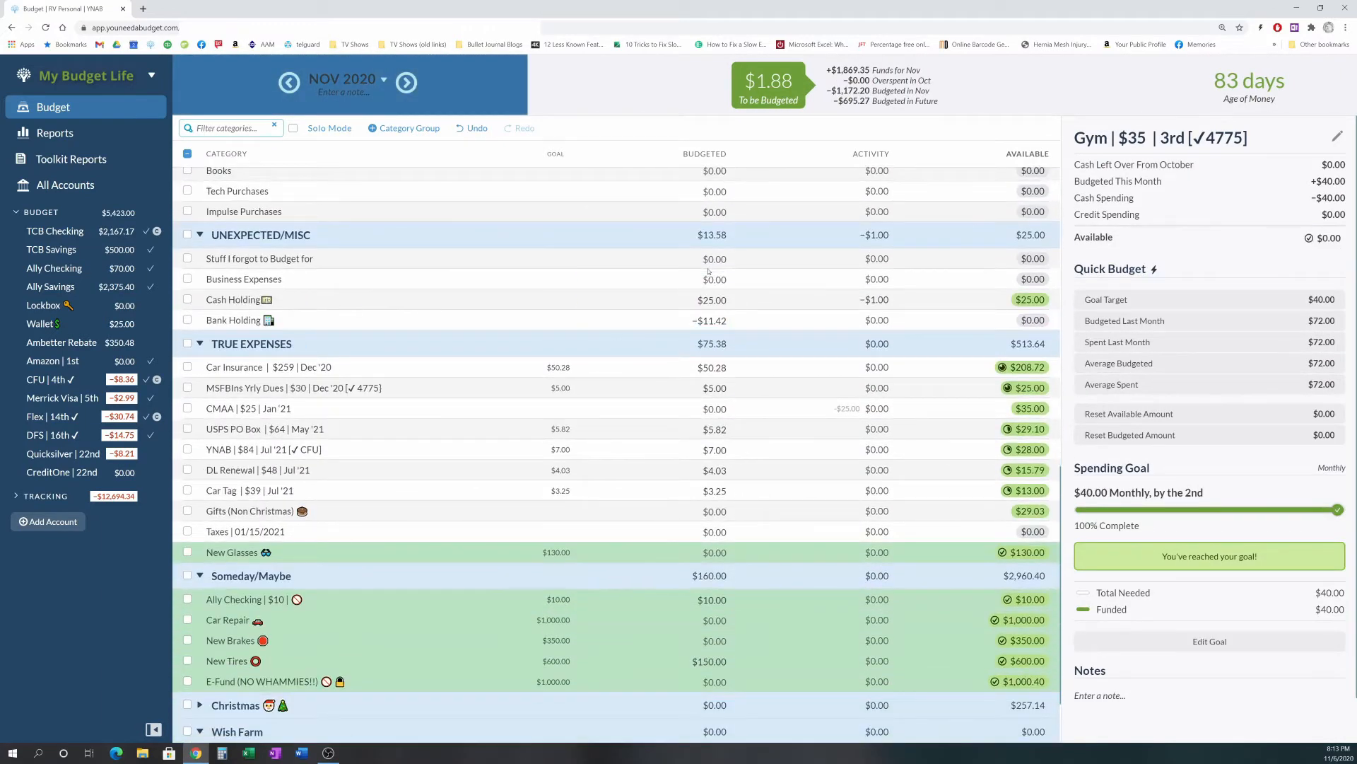
click(710, 260)
text(1.88)
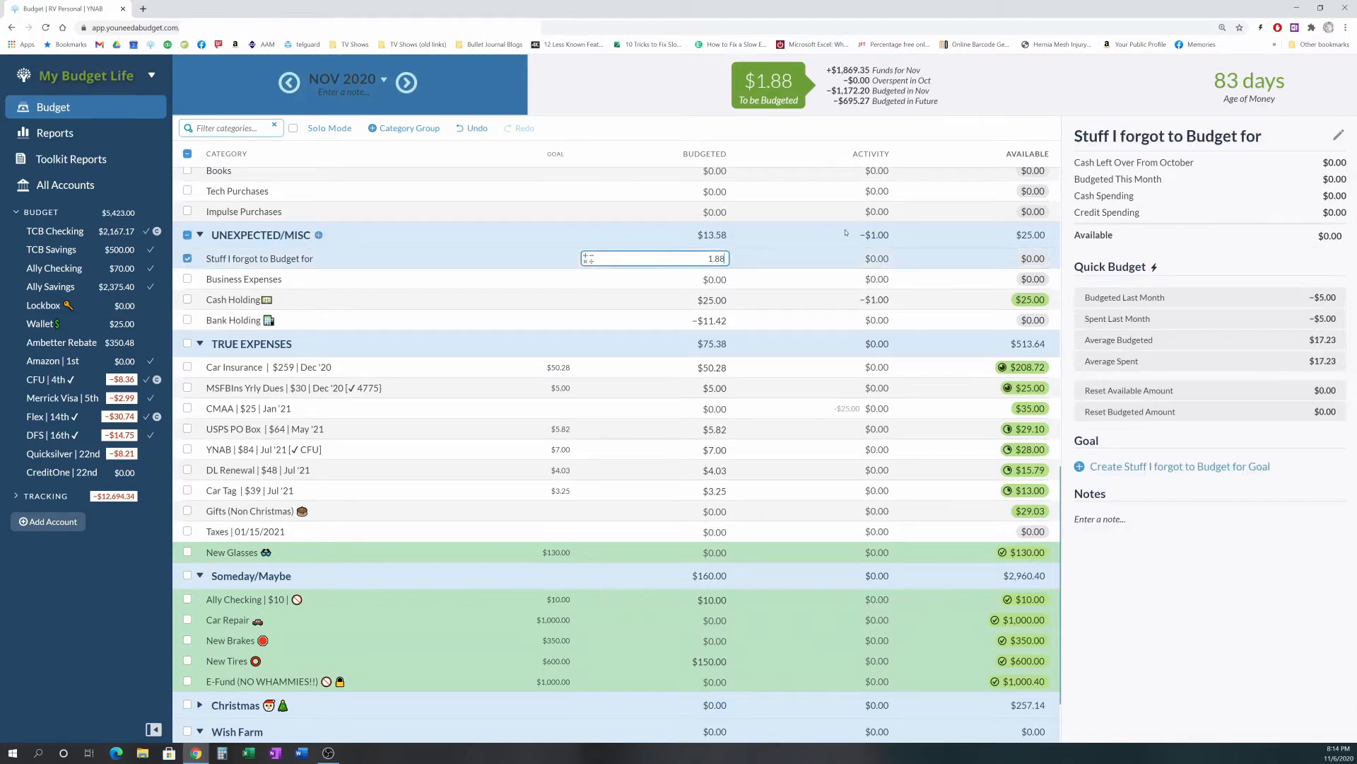
key(Return)
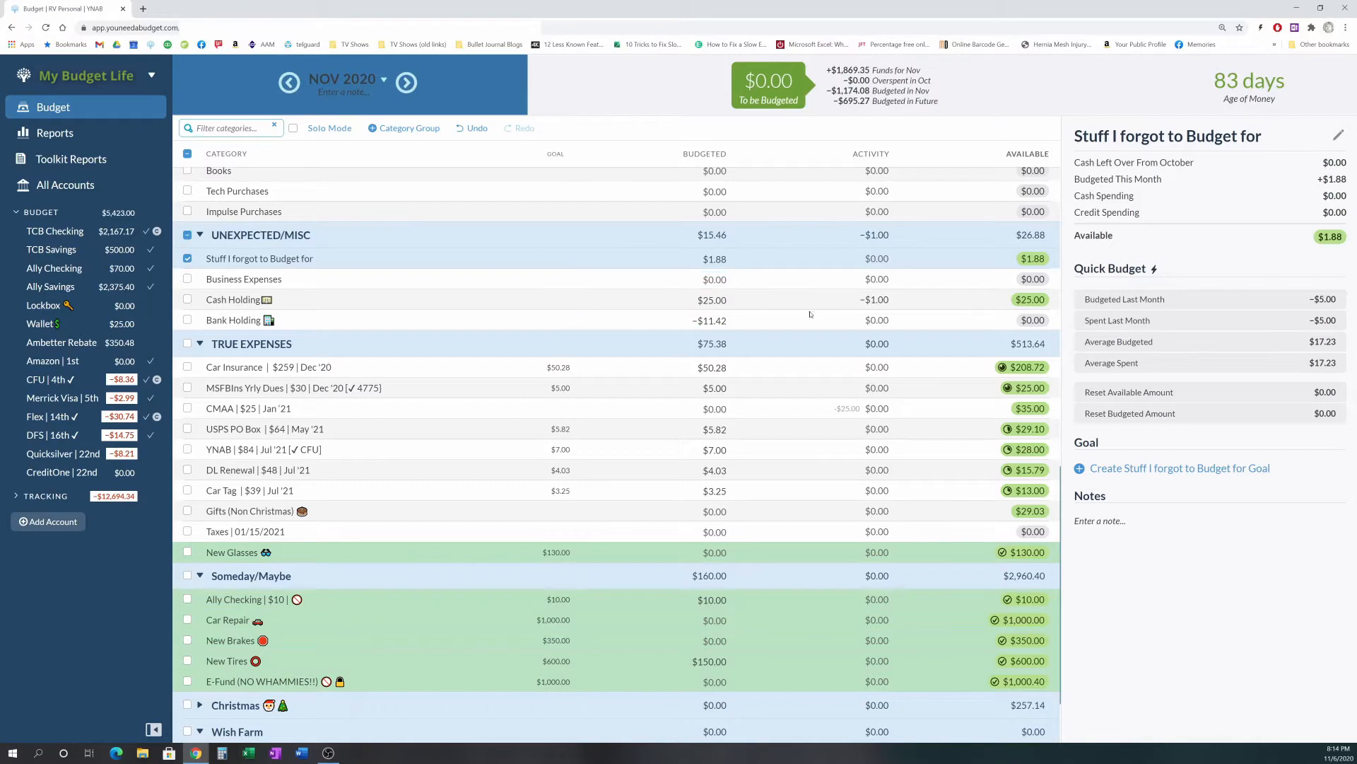
click(189, 258)
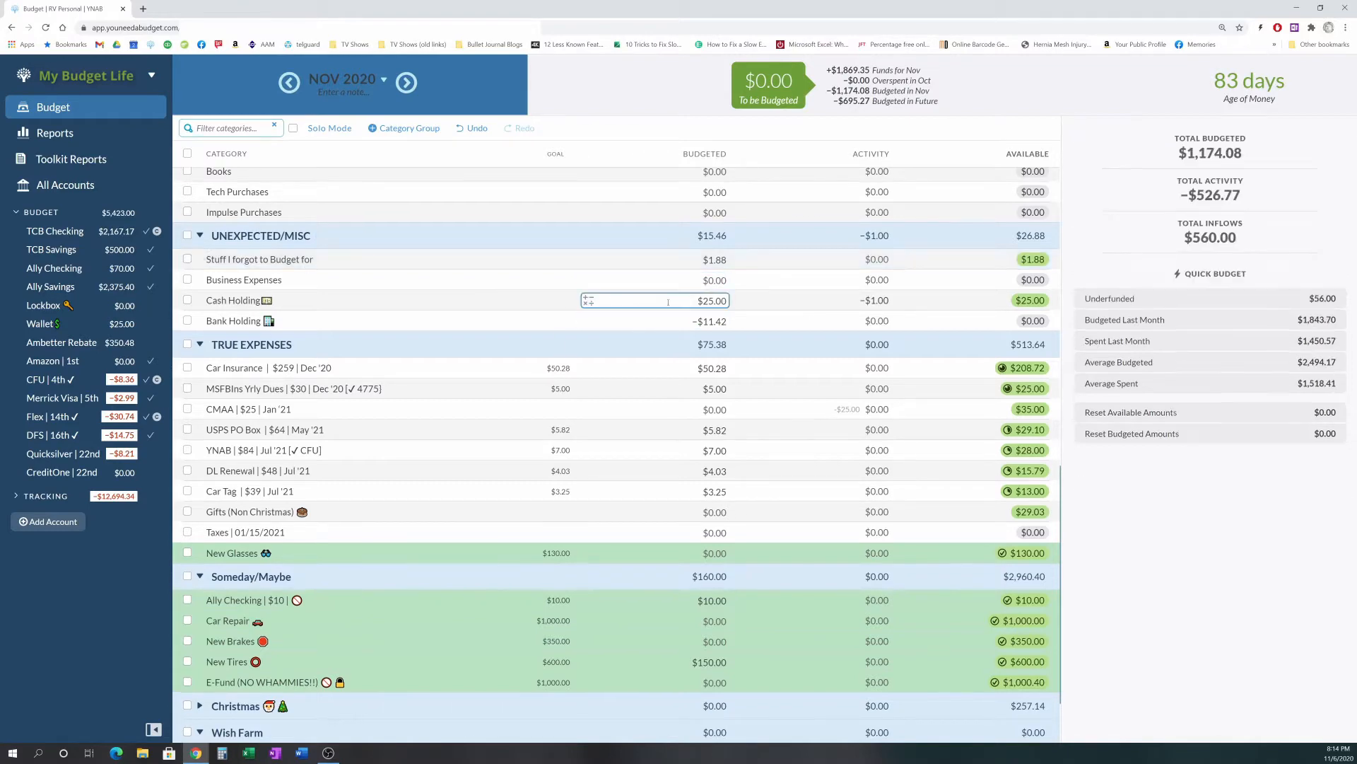
Review the November budget categories and the December 2020 Living Expenses and Just for Fun categories.
scroll(697, 316, down, 1)
scroll(698, 316, down, 1)
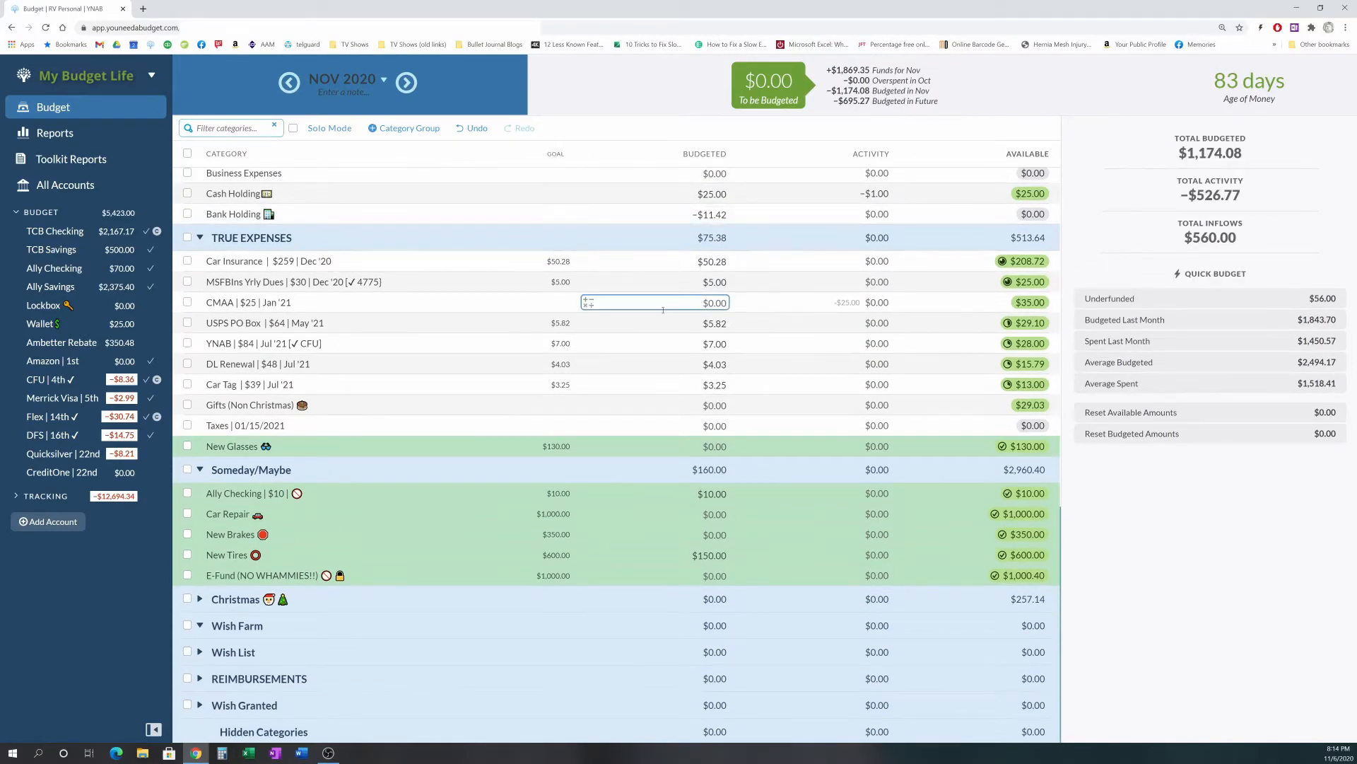
scroll(698, 316, up, 8)
scroll(663, 309, up, 7)
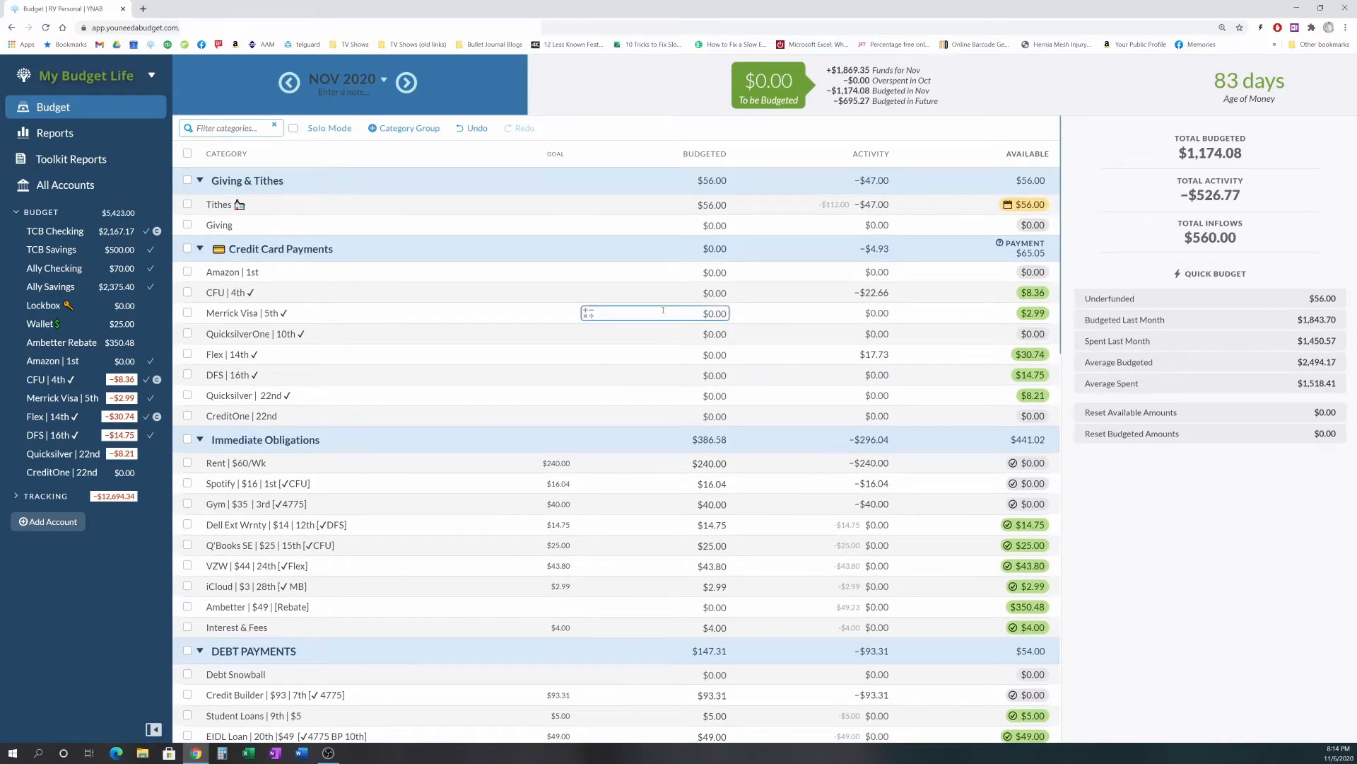
scroll(663, 309, down, 8)
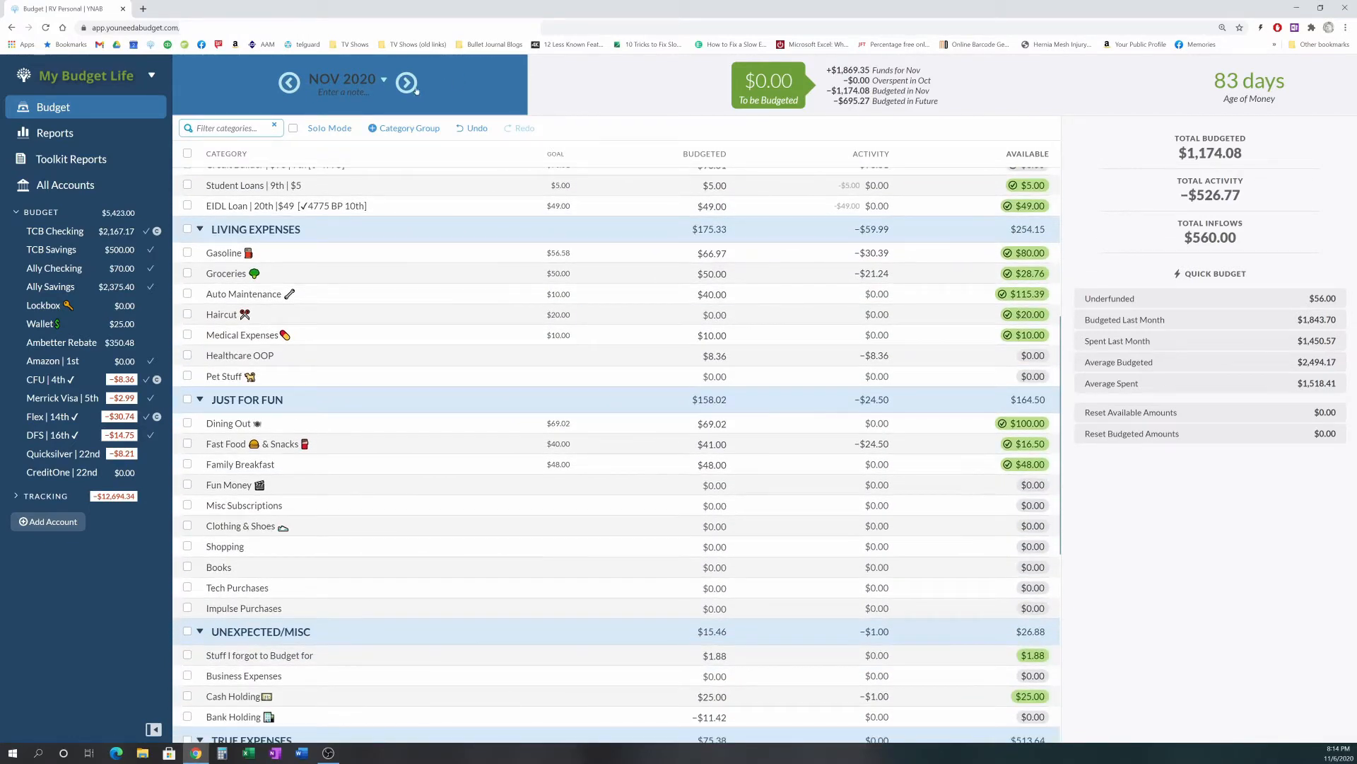
click(414, 86)
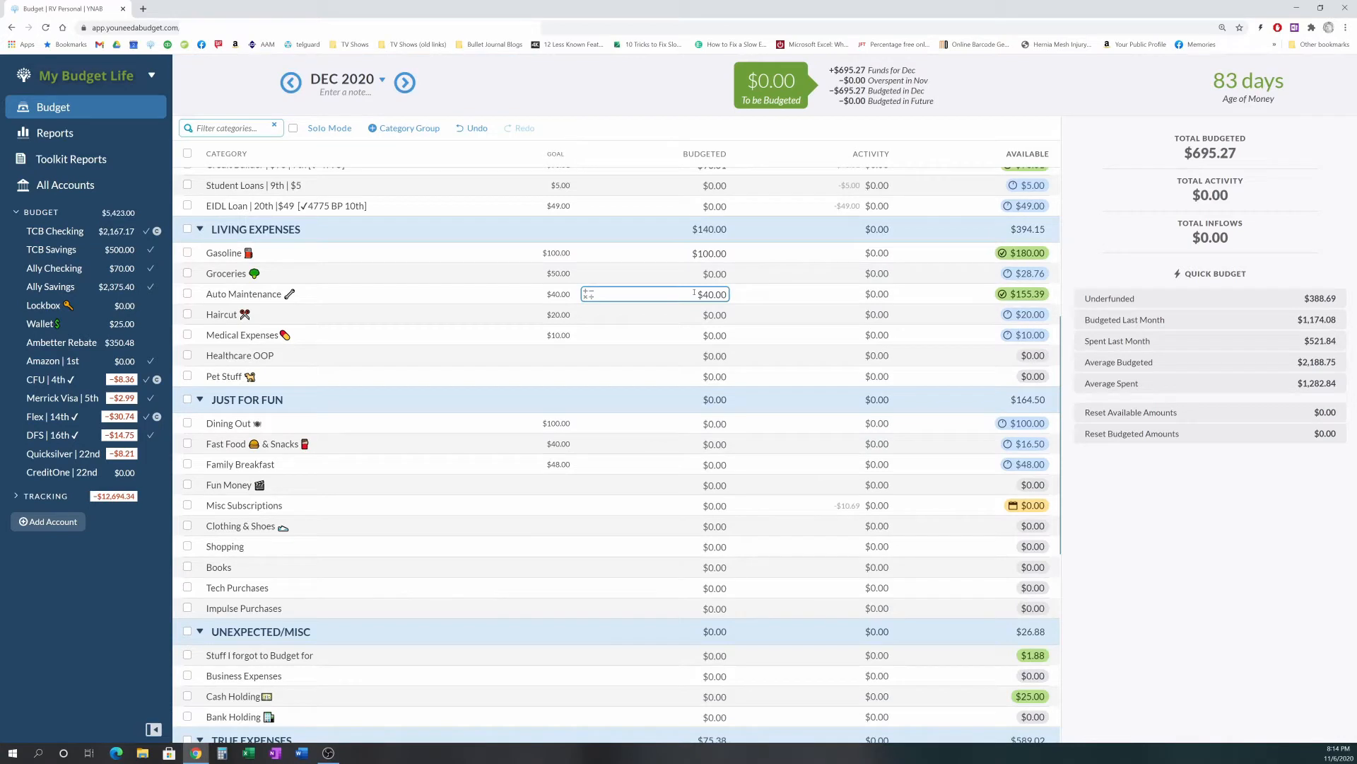
key(Return)
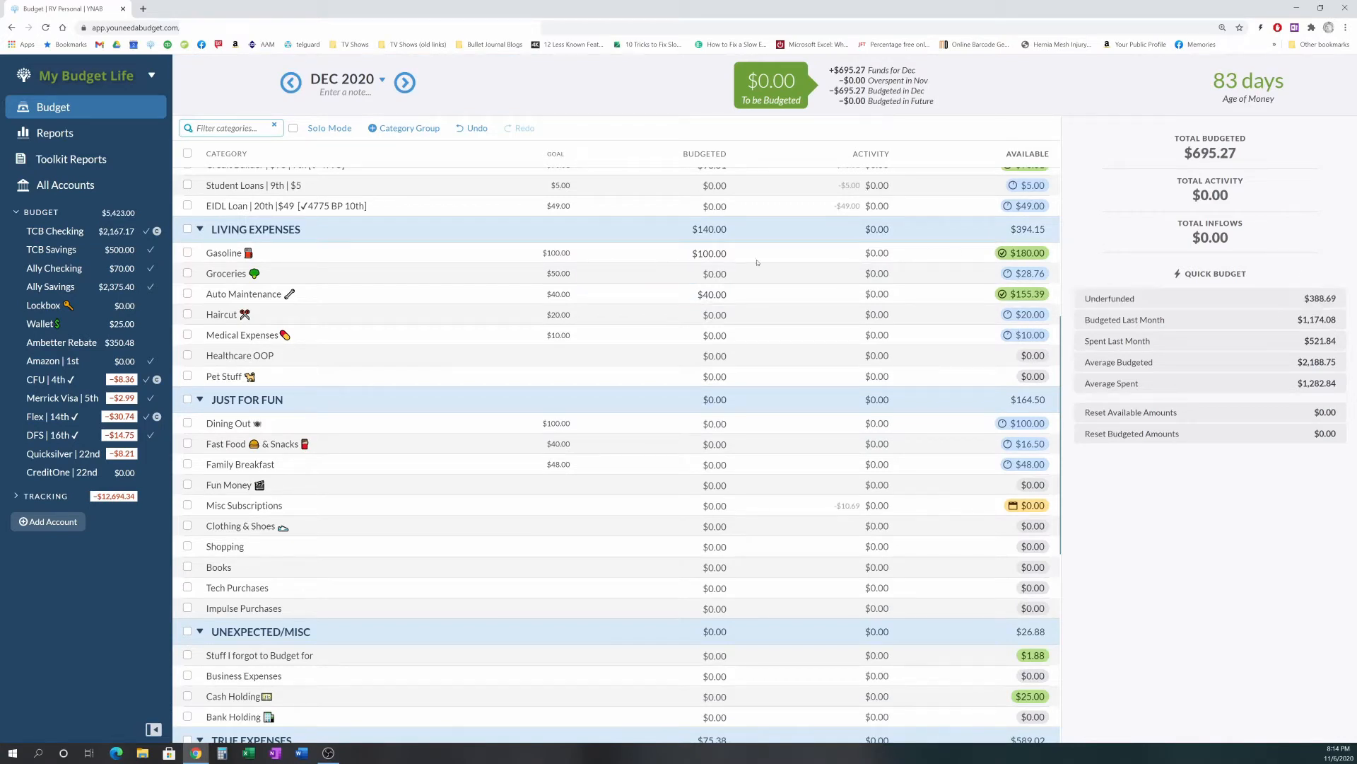
click(658, 270)
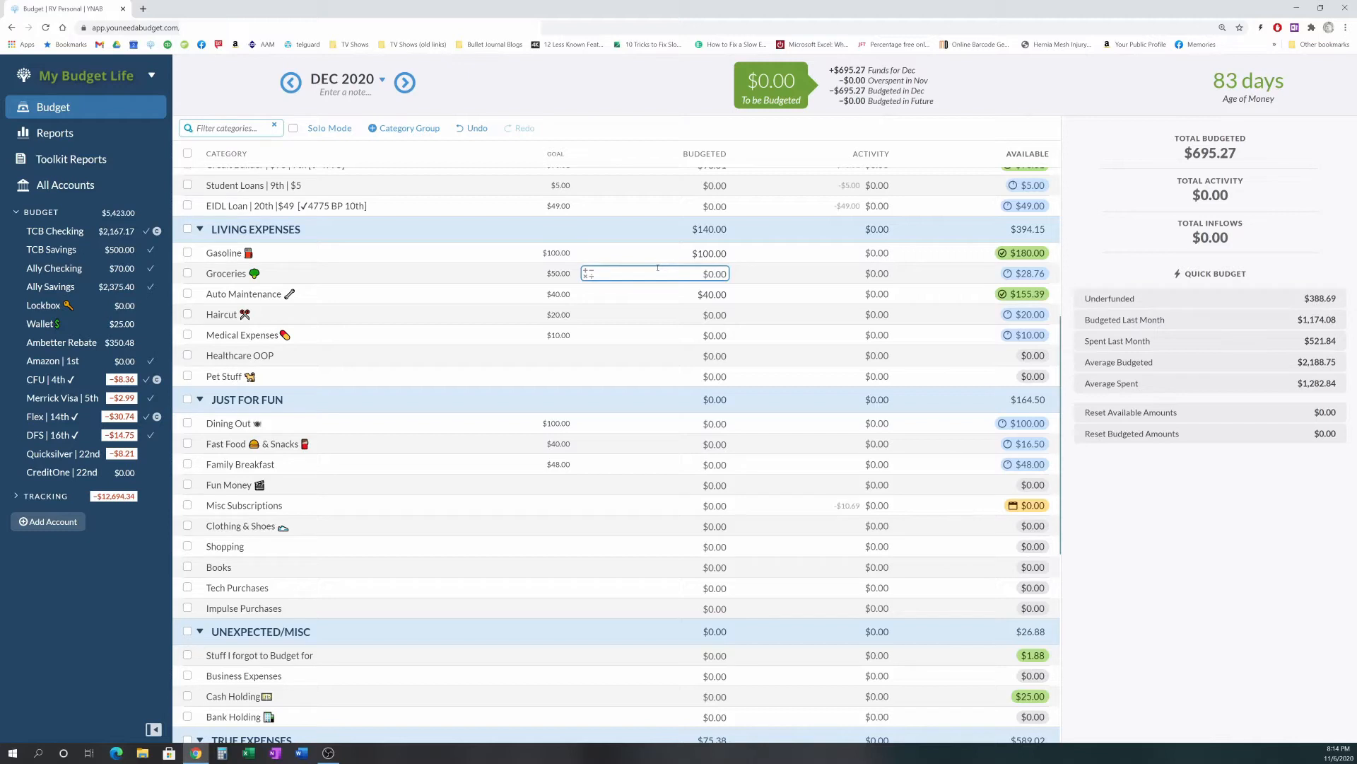
key(Return)
Check the November 2020 dates in the system calendar and close it.
click(1329, 753)
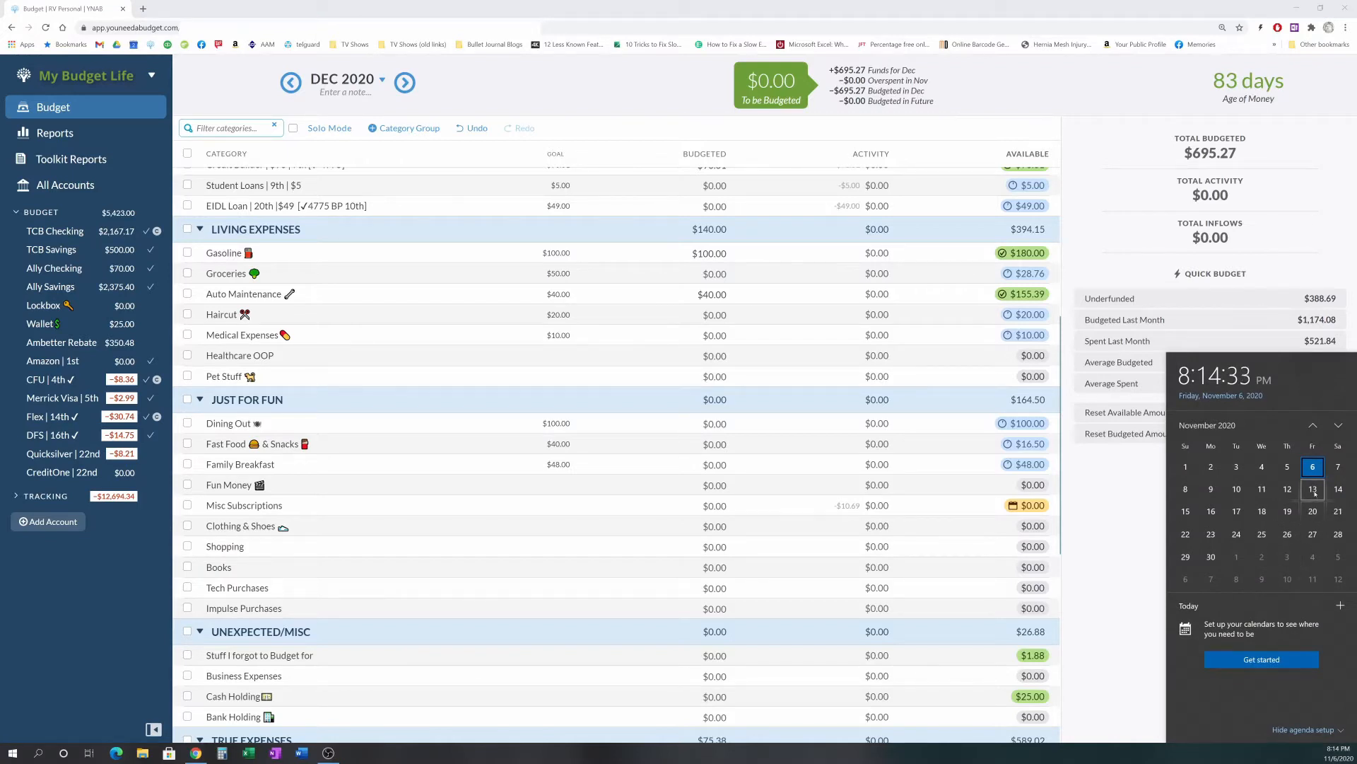
click(1085, 507)
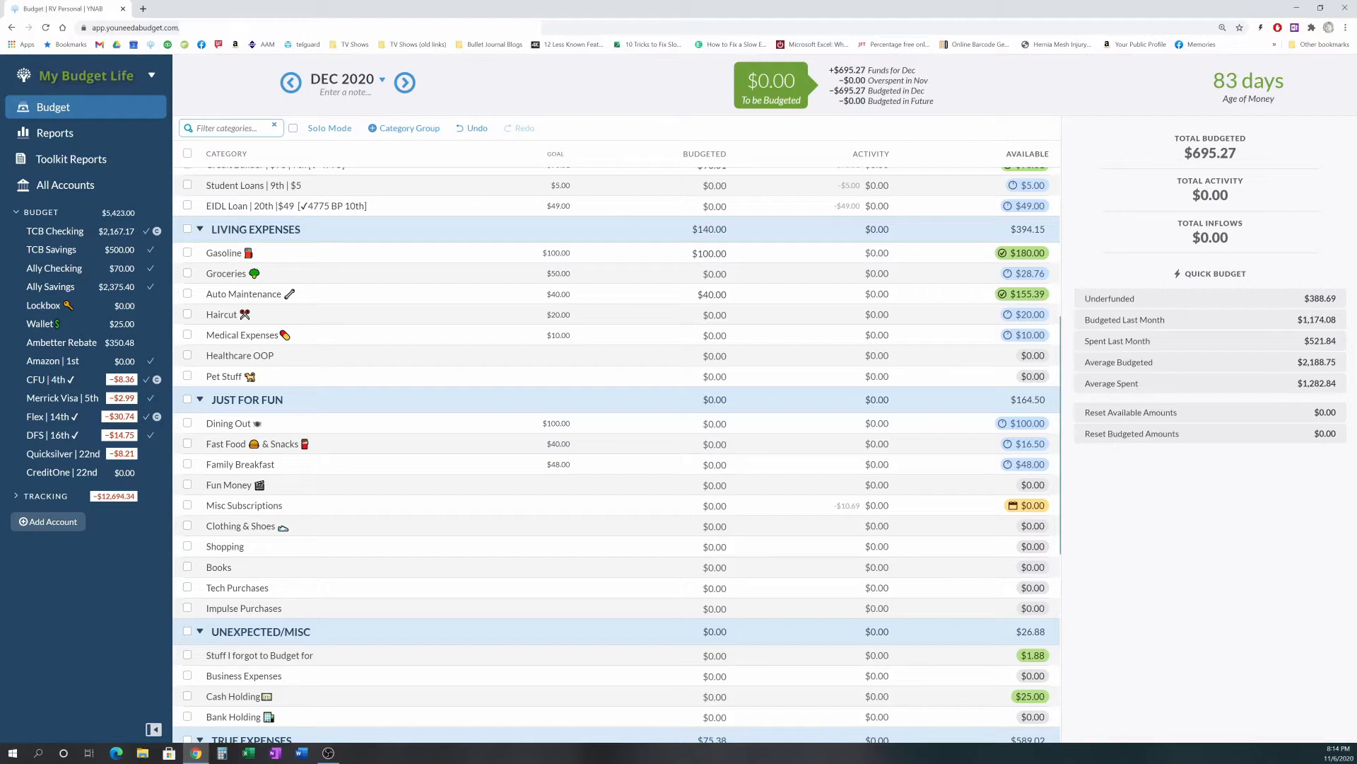
click(1339, 753)
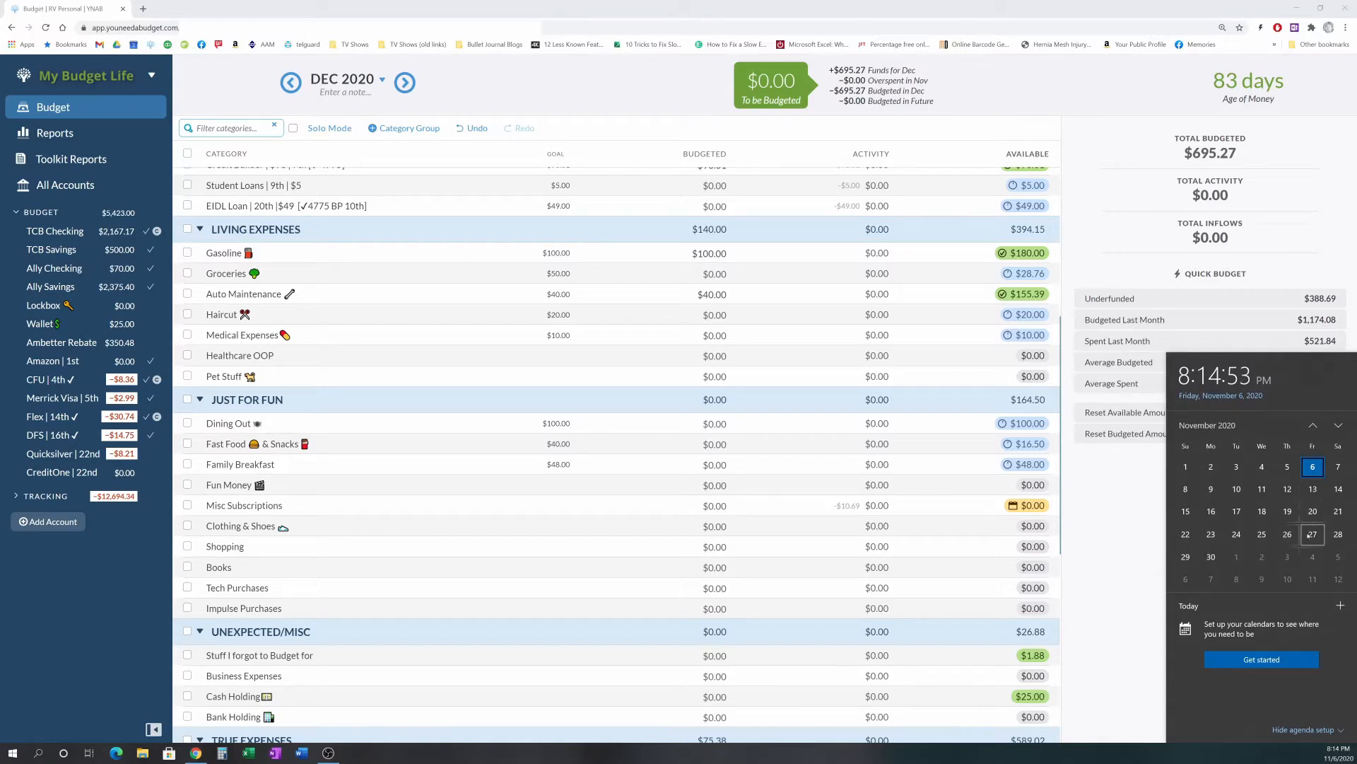
click(1135, 507)
Review the December obligations, return the budget to November 2020, and look over its categories down to Just for Fun.
scroll(785, 507, up, 8)
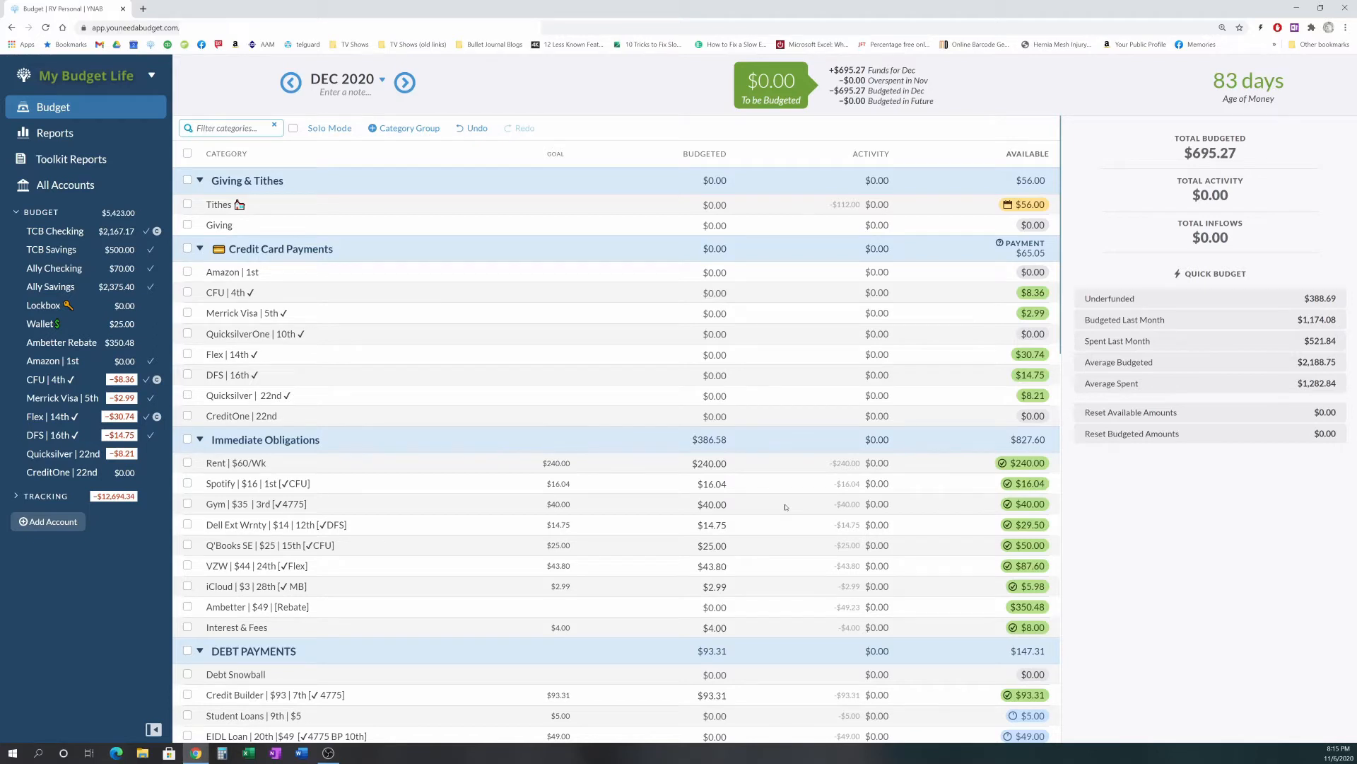
click(291, 83)
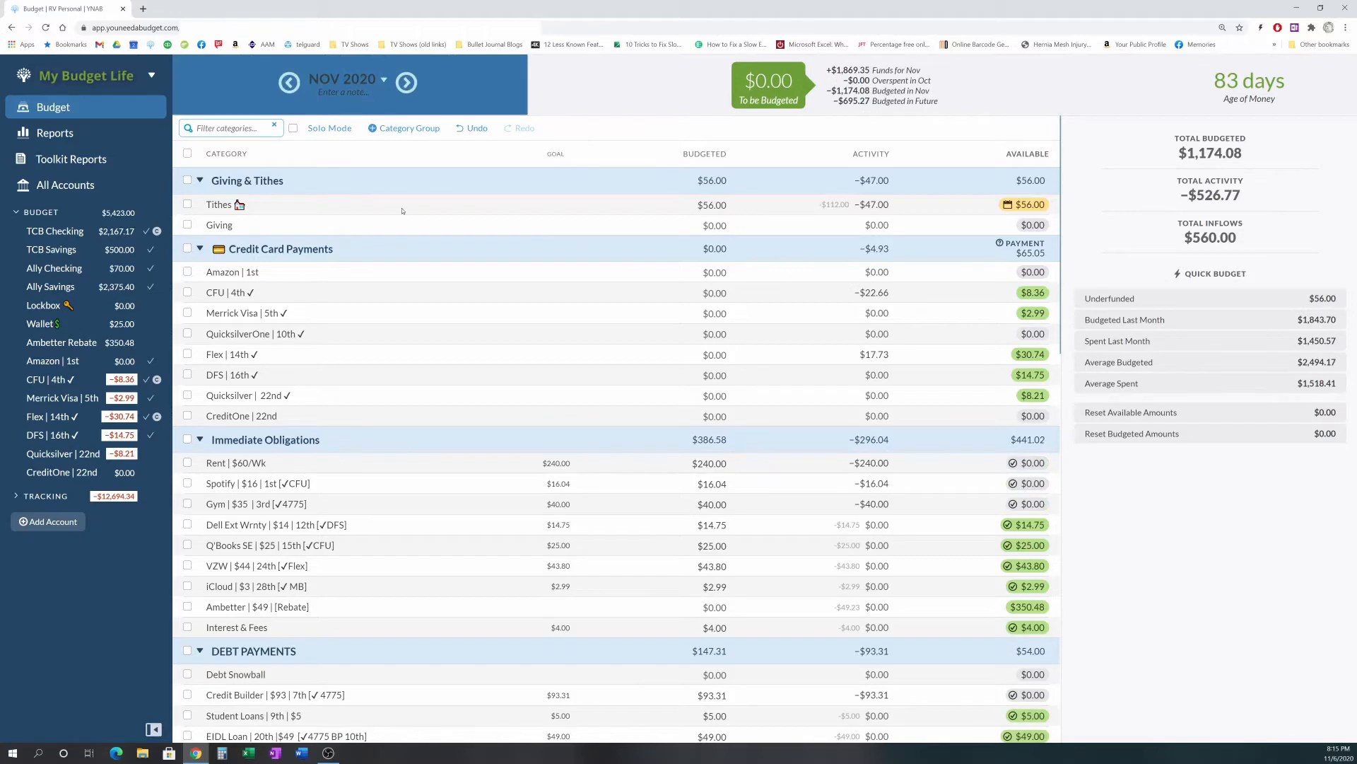
scroll(566, 344, down, 5)
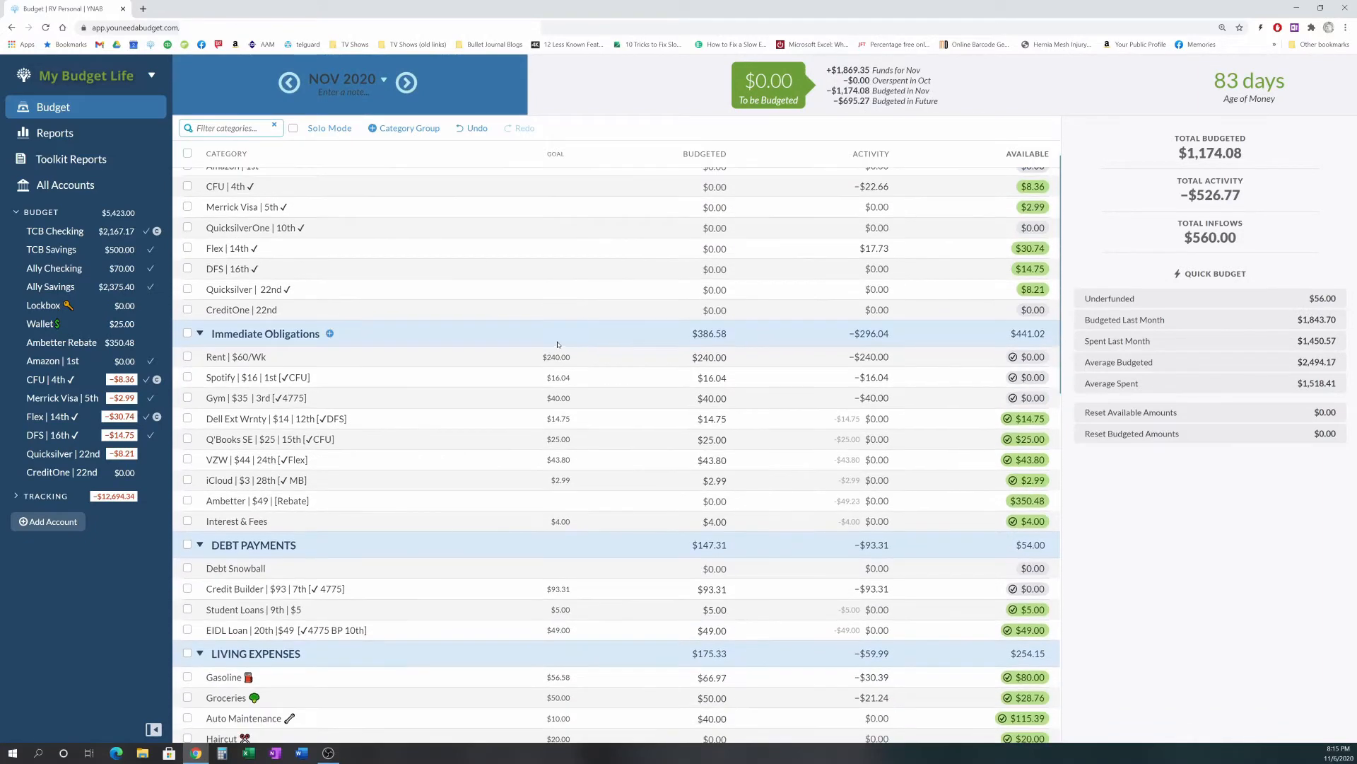
scroll(738, 369, down, 1)
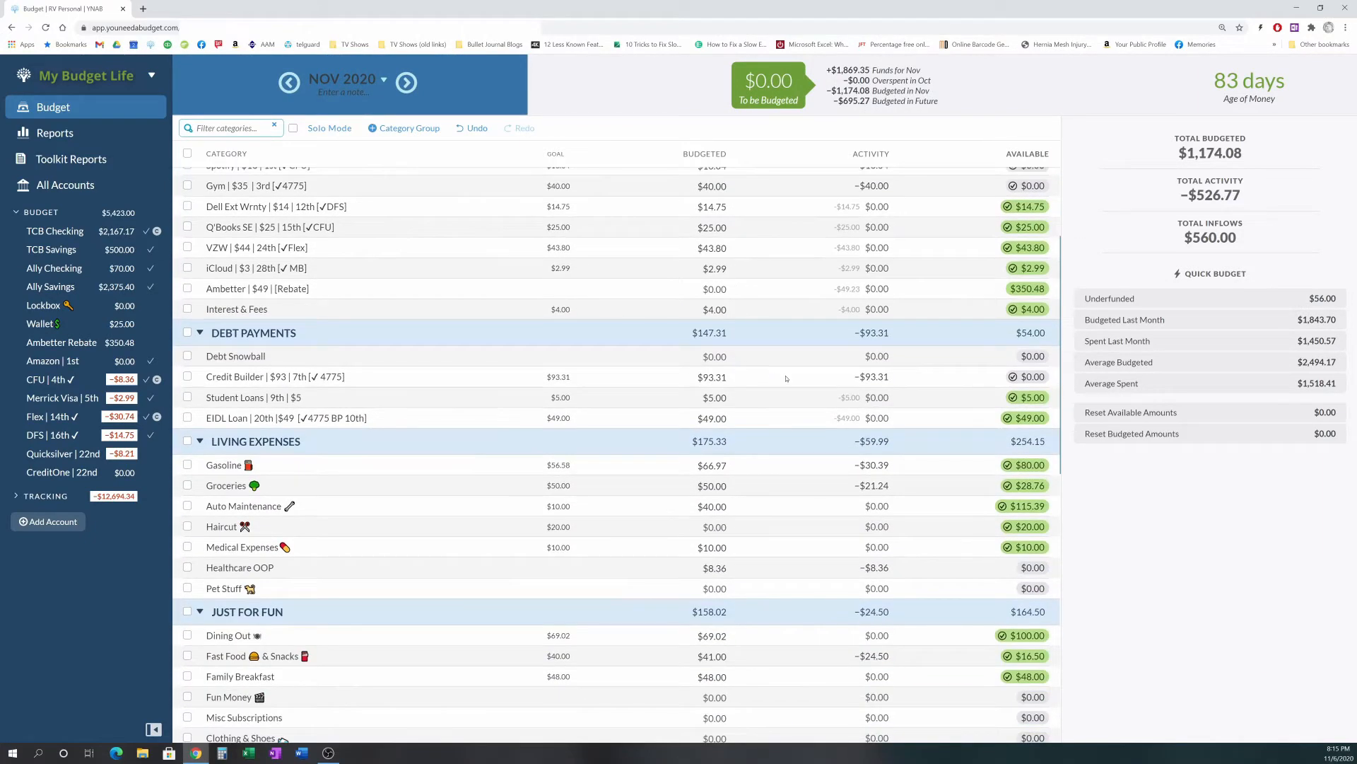
Look over the November categories down to Just for Fun, inspect the Fast Food & Snacks activity transactions and close the list.
scroll(786, 379, down, 1)
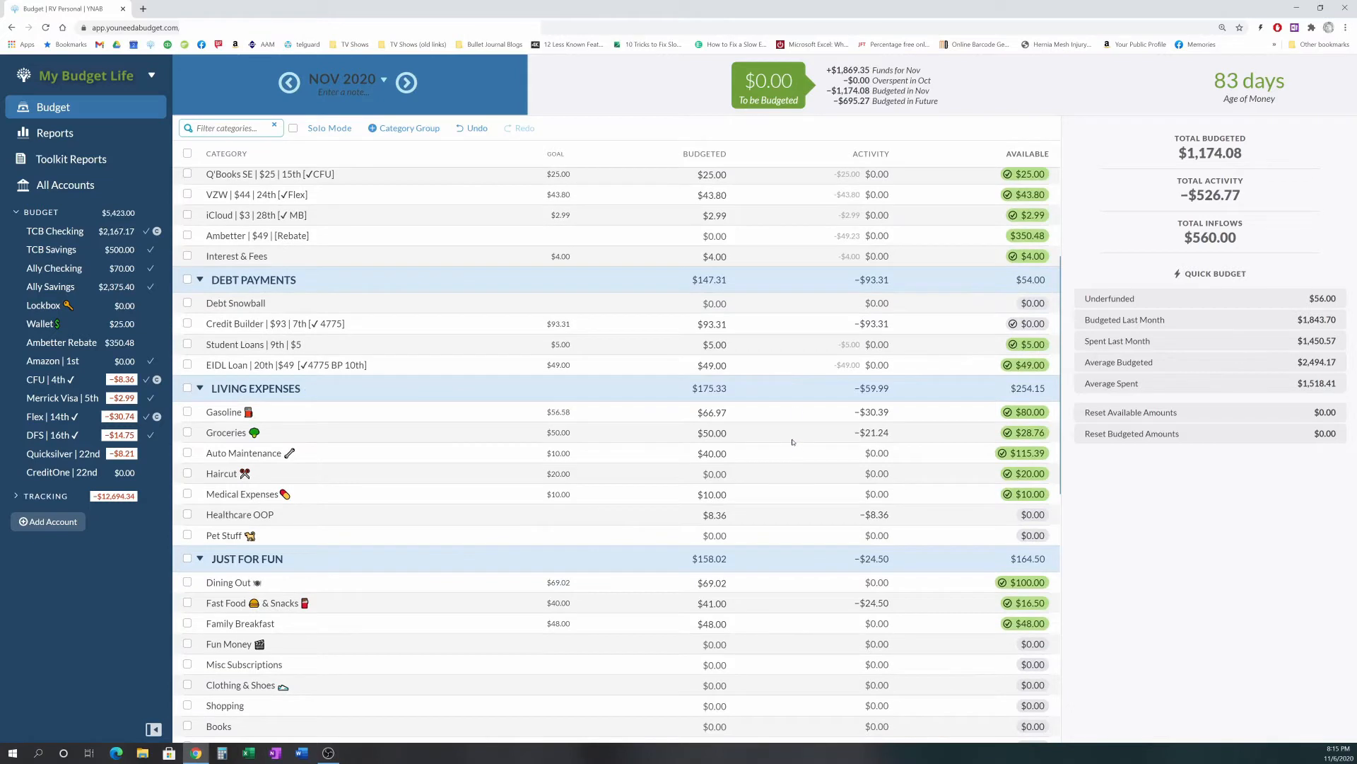
scroll(784, 456, down, 1)
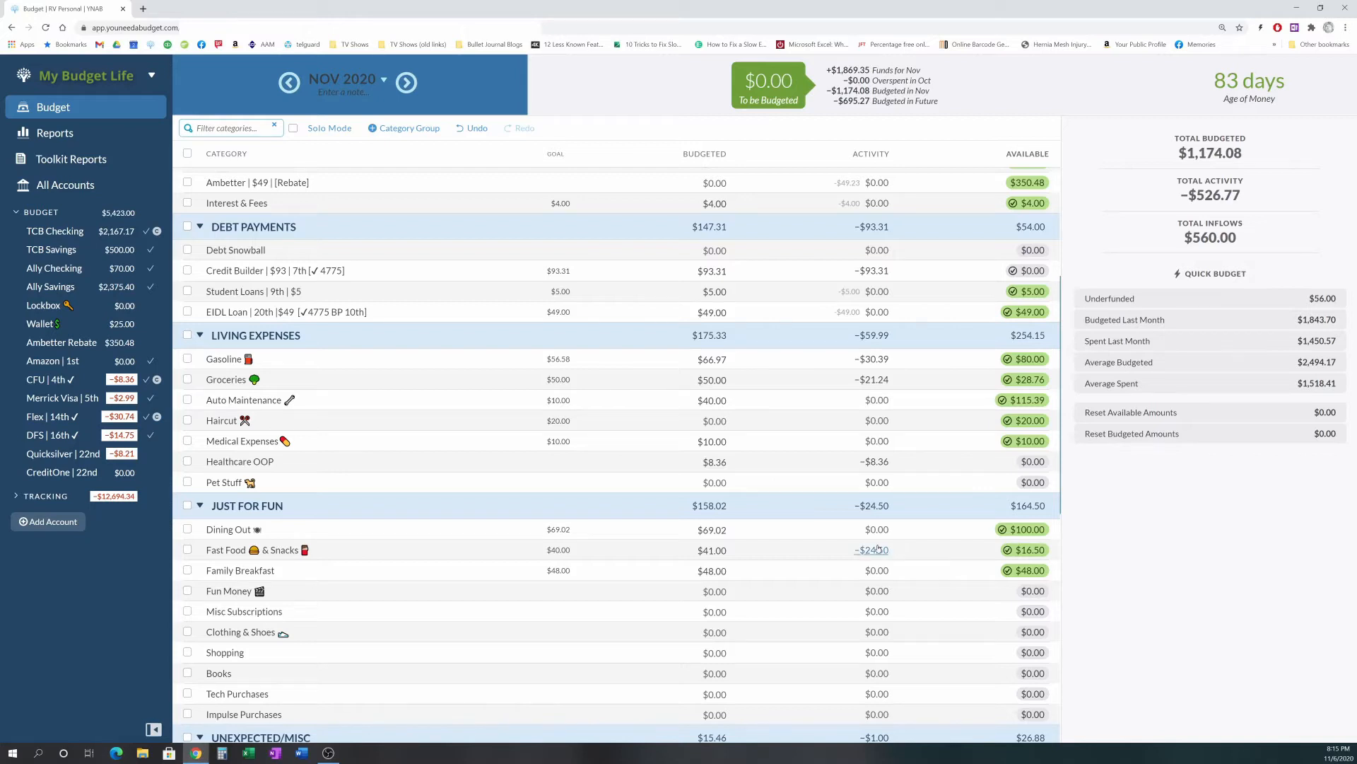
click(879, 550)
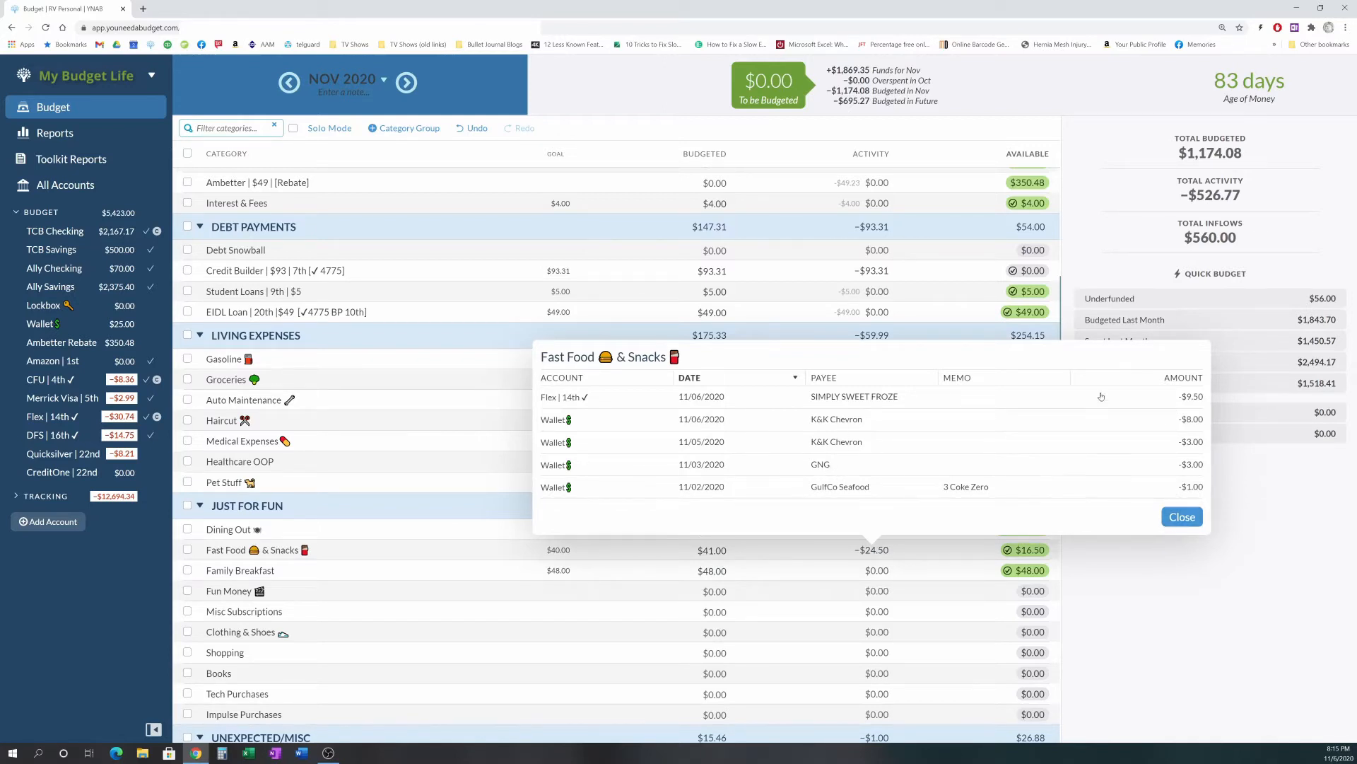
click(1182, 521)
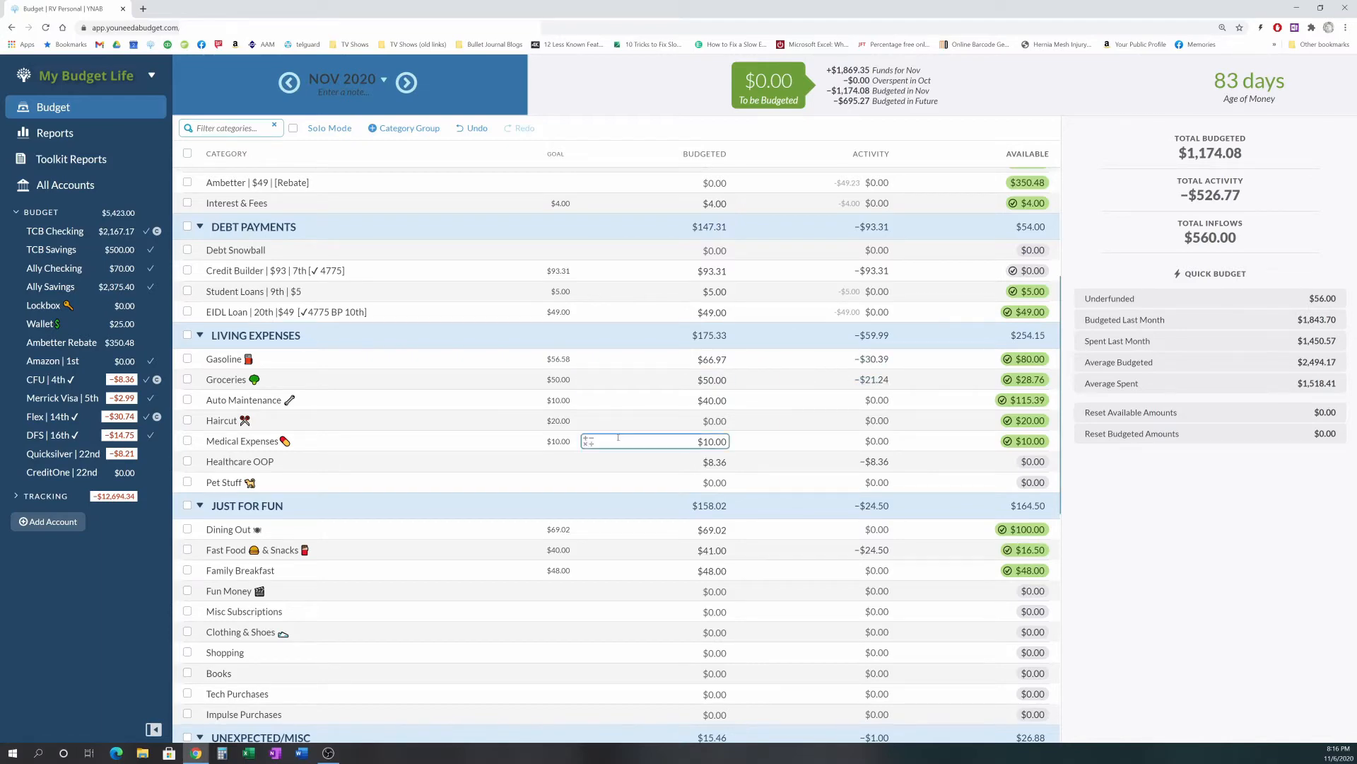
Review the November 2020 categories from Giving & Tithes down to the Someday/Maybe and wish groups.
scroll(818, 445, up, 6)
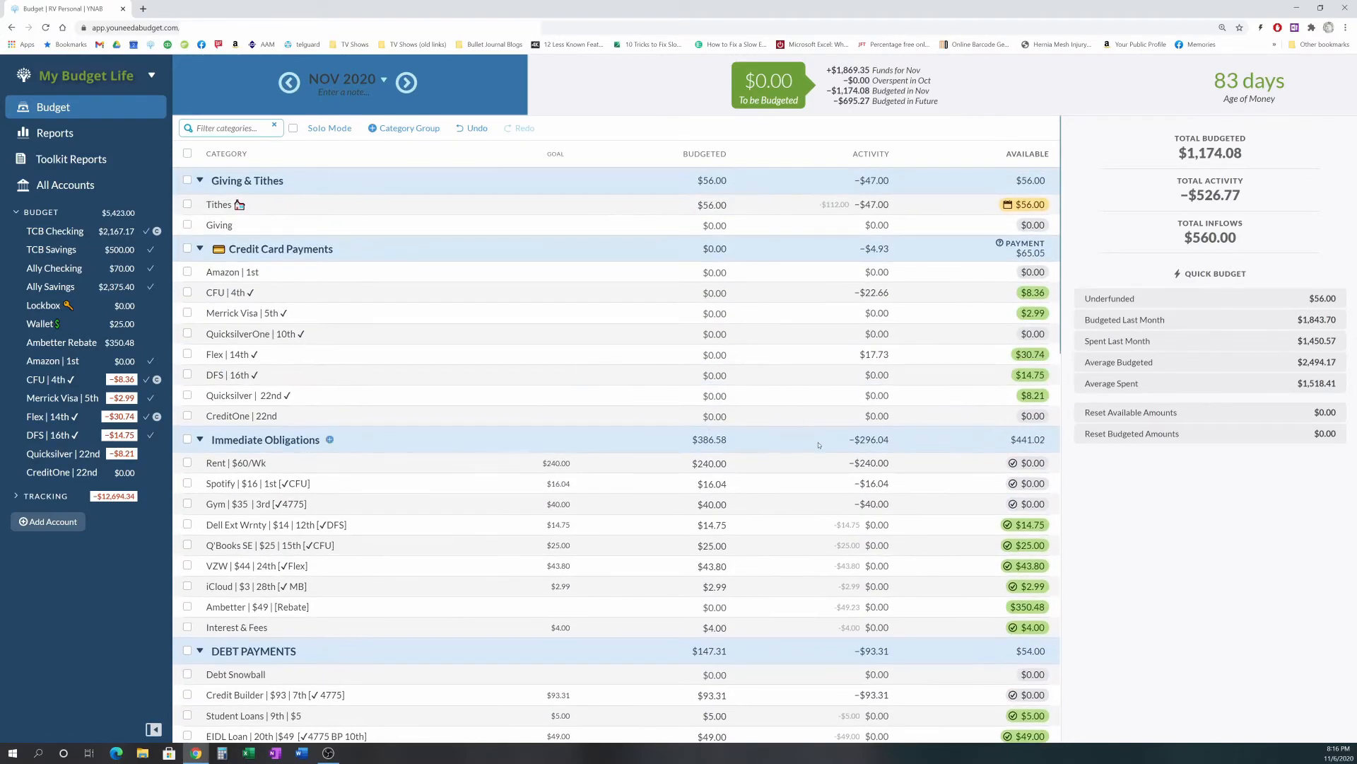
scroll(818, 445, down, 6)
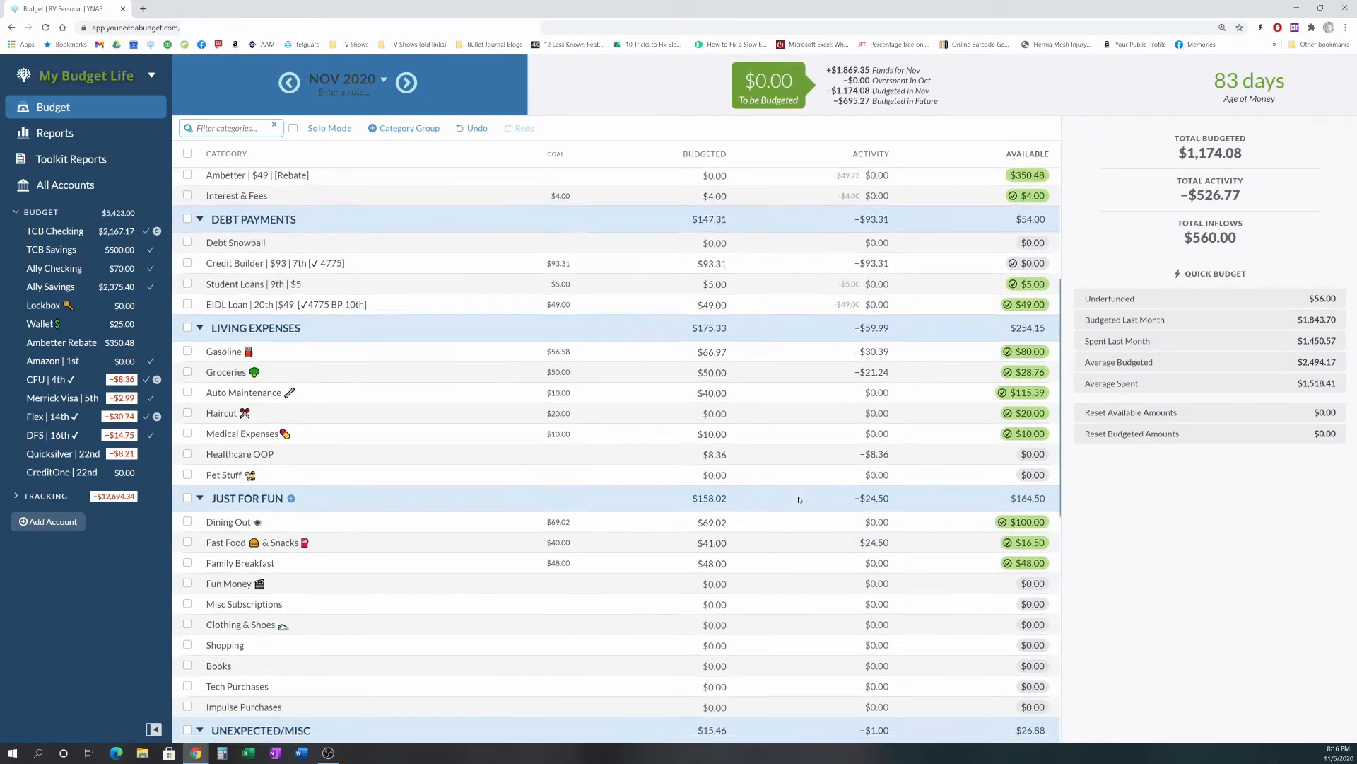
scroll(797, 495, down, 1)
scroll(782, 424, down, 1)
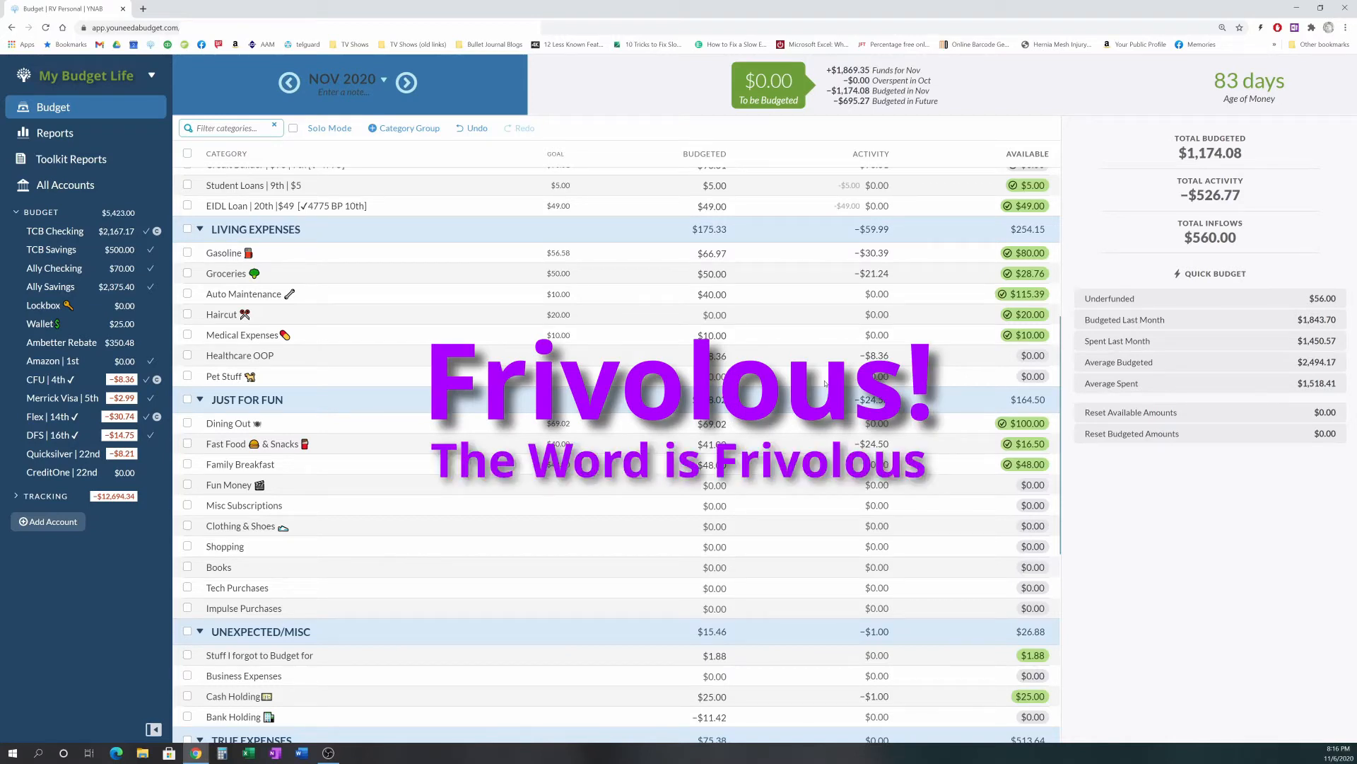
scroll(813, 424, down, 4)
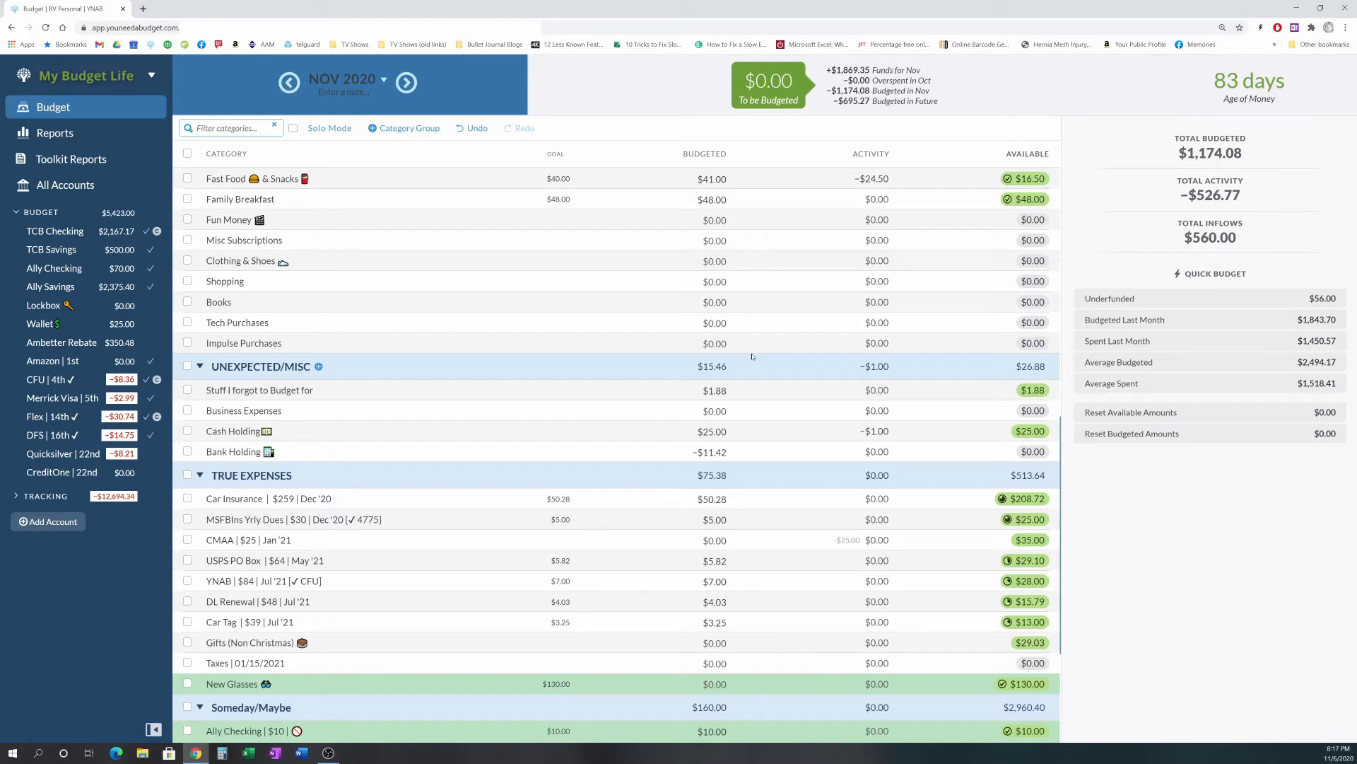
scroll(517, 458, down, 3)
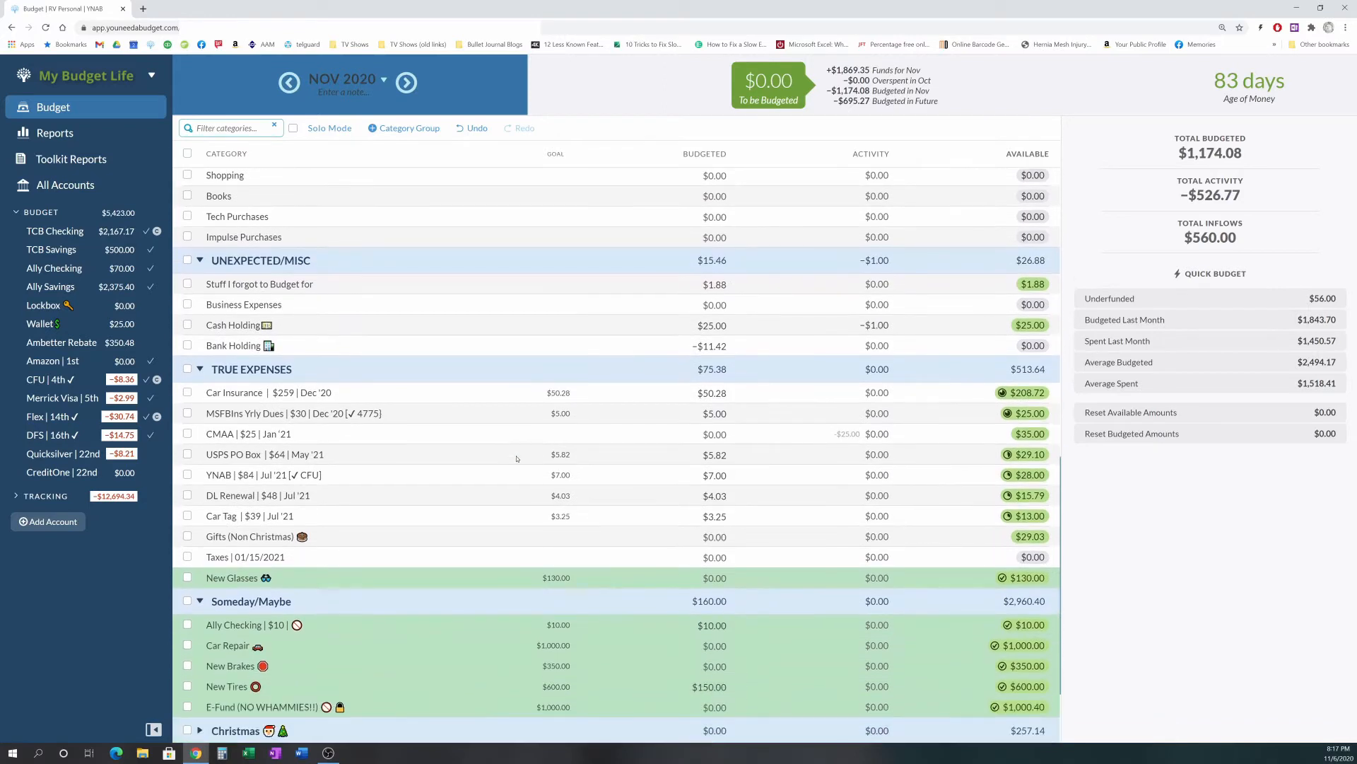
scroll(517, 458, down, 3)
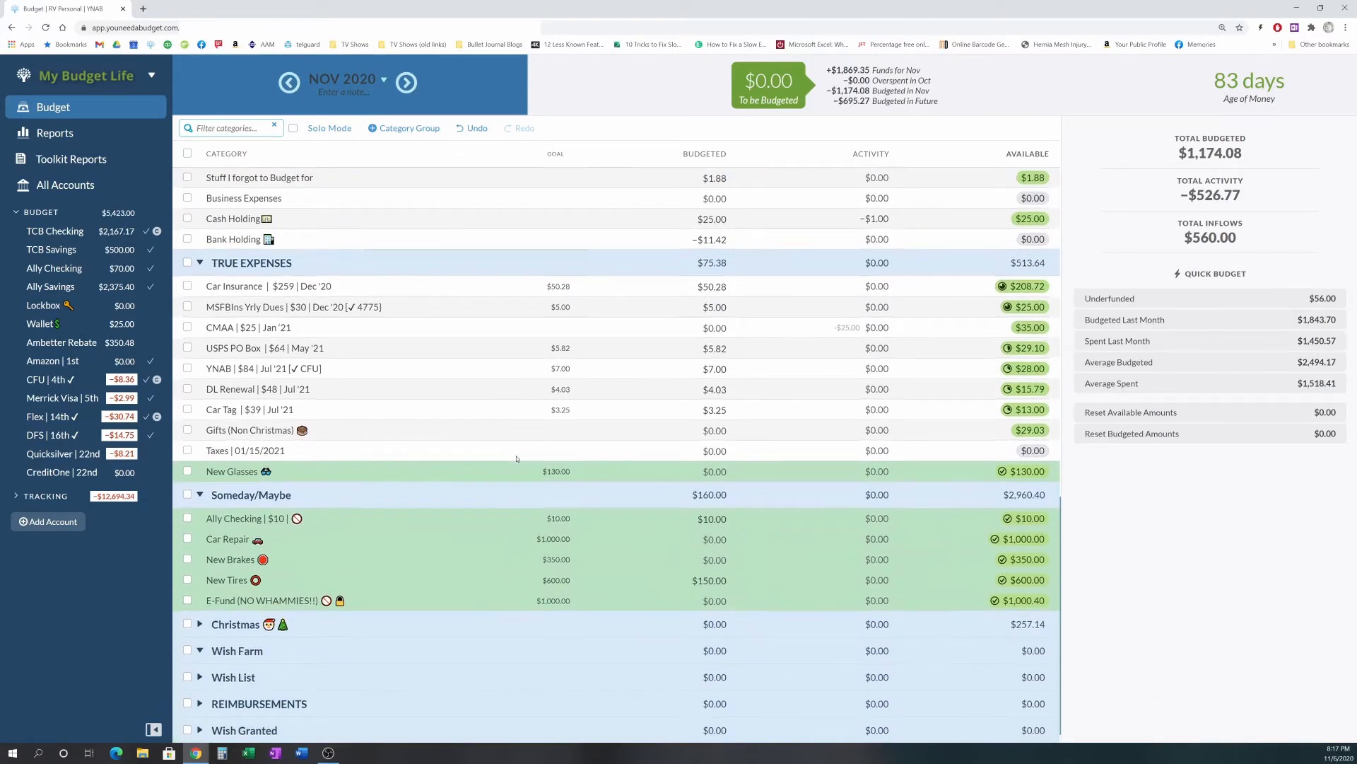
Unhide the LASIK and Moving Out categories in the Someday/Maybe group.
scroll(517, 459, down, 1)
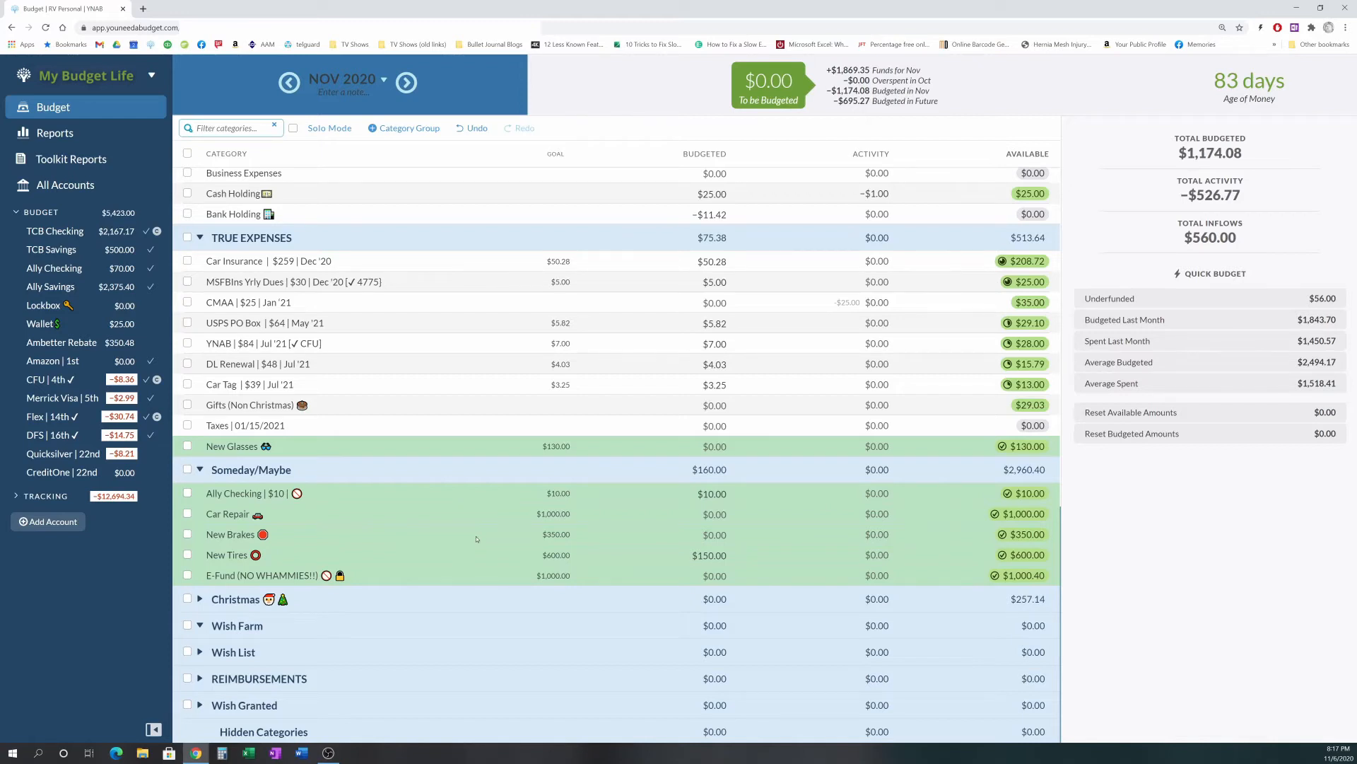
click(286, 732)
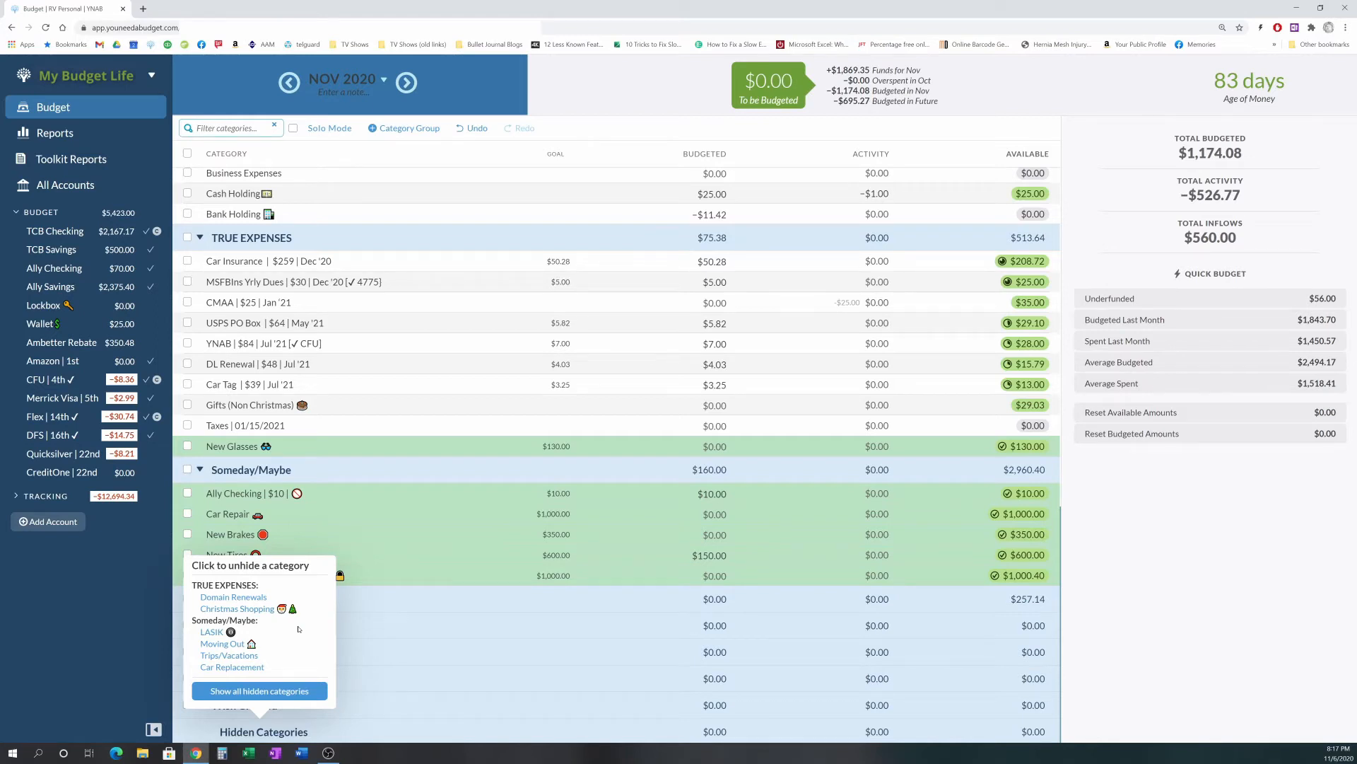
click(214, 633)
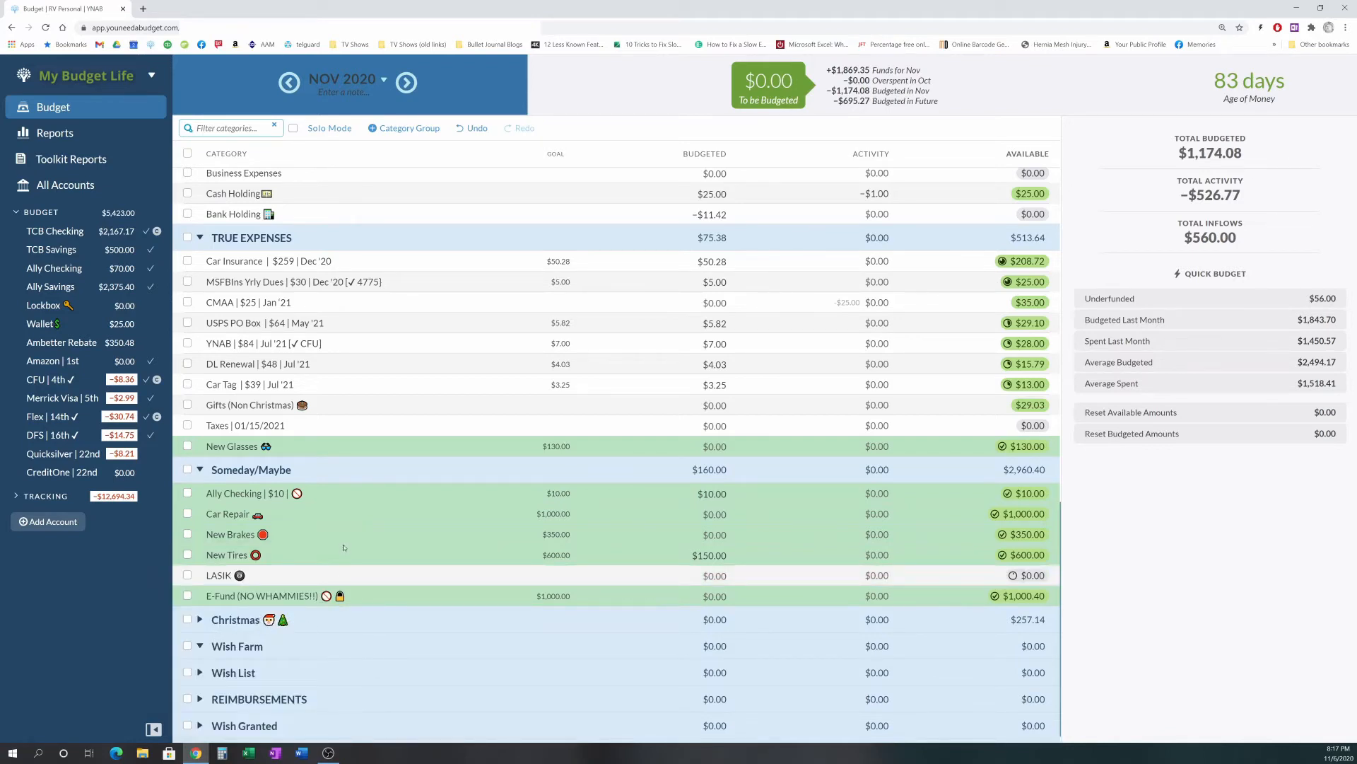
click(280, 725)
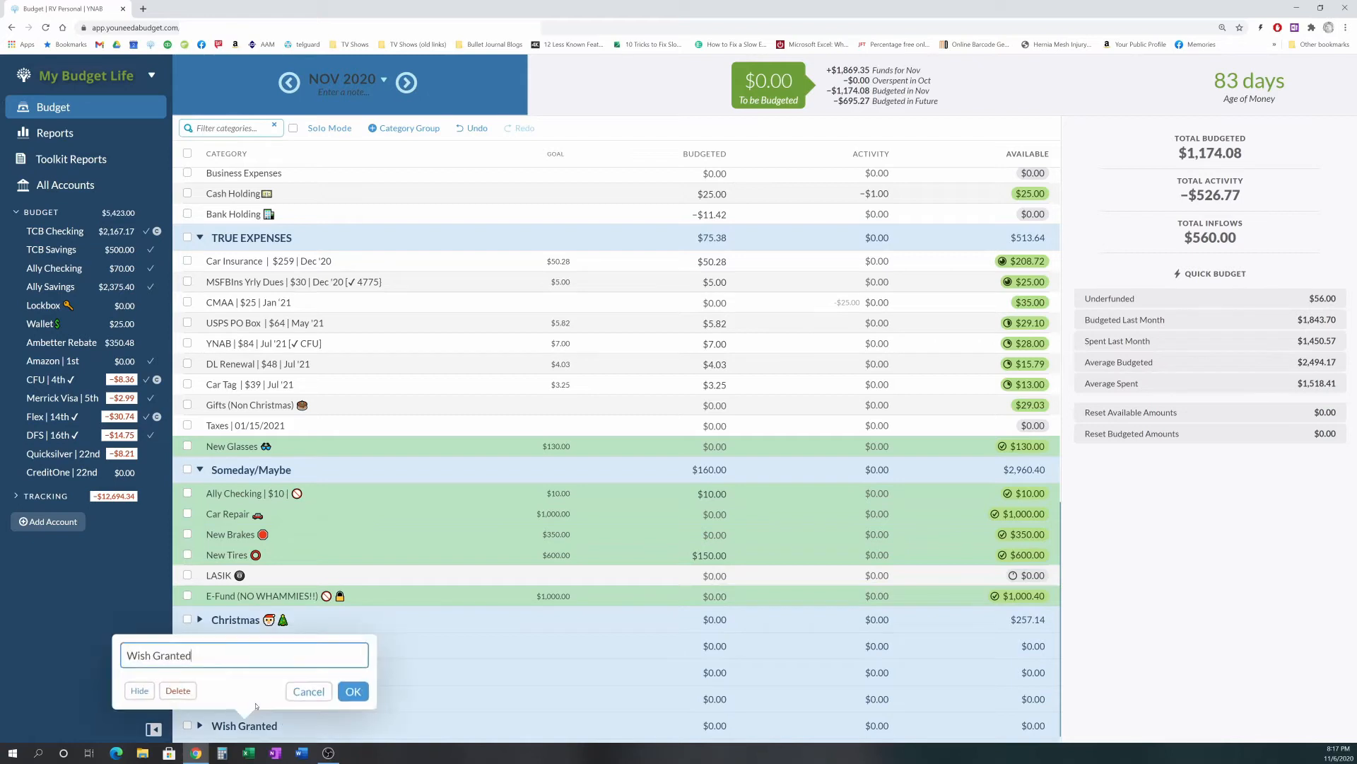
click(309, 691)
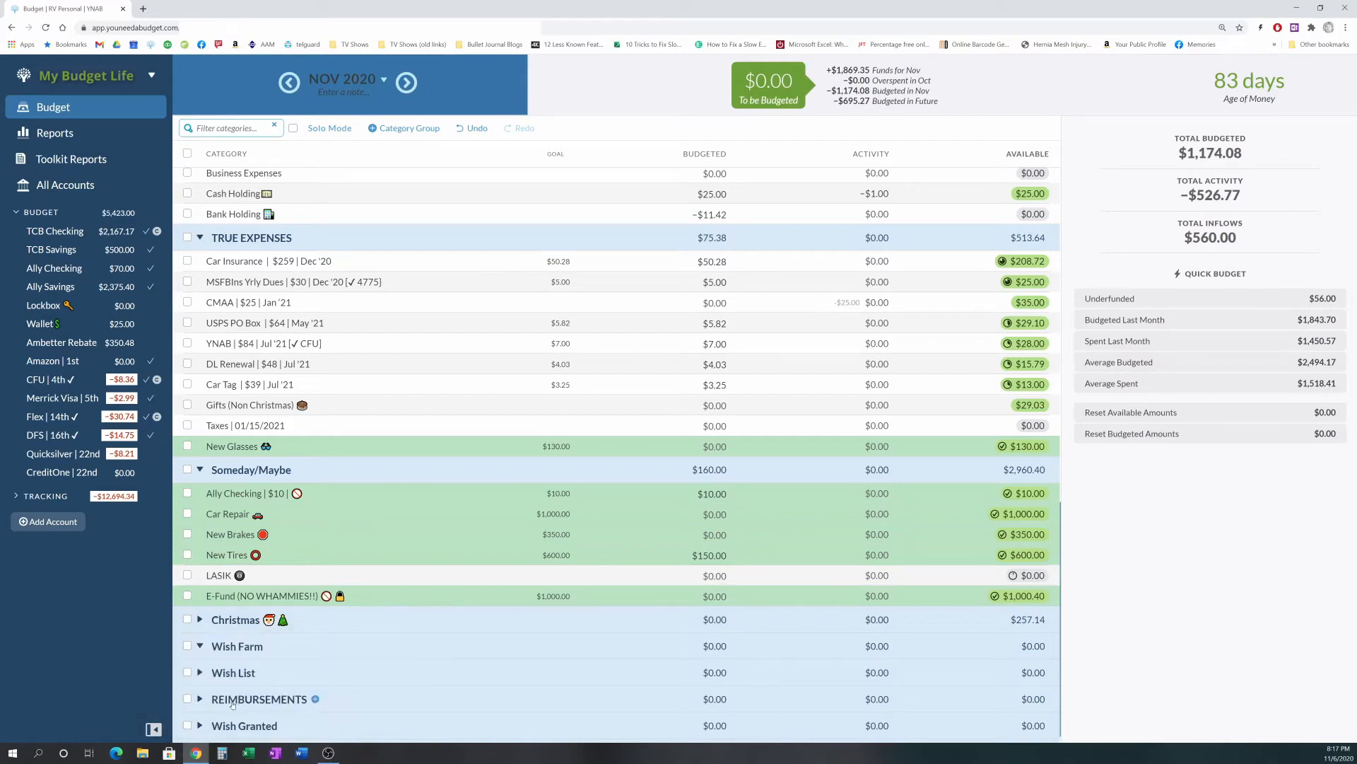
scroll(276, 663, down, 1)
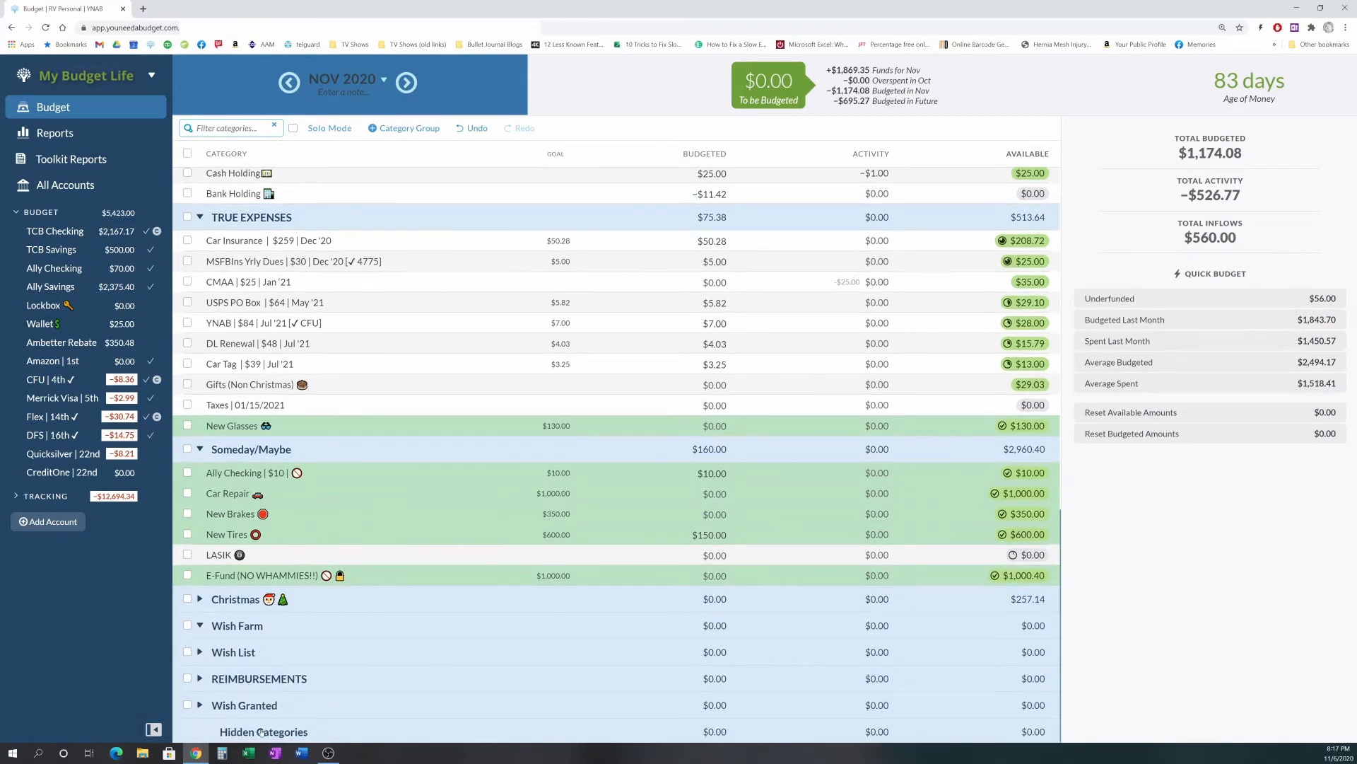
click(275, 722)
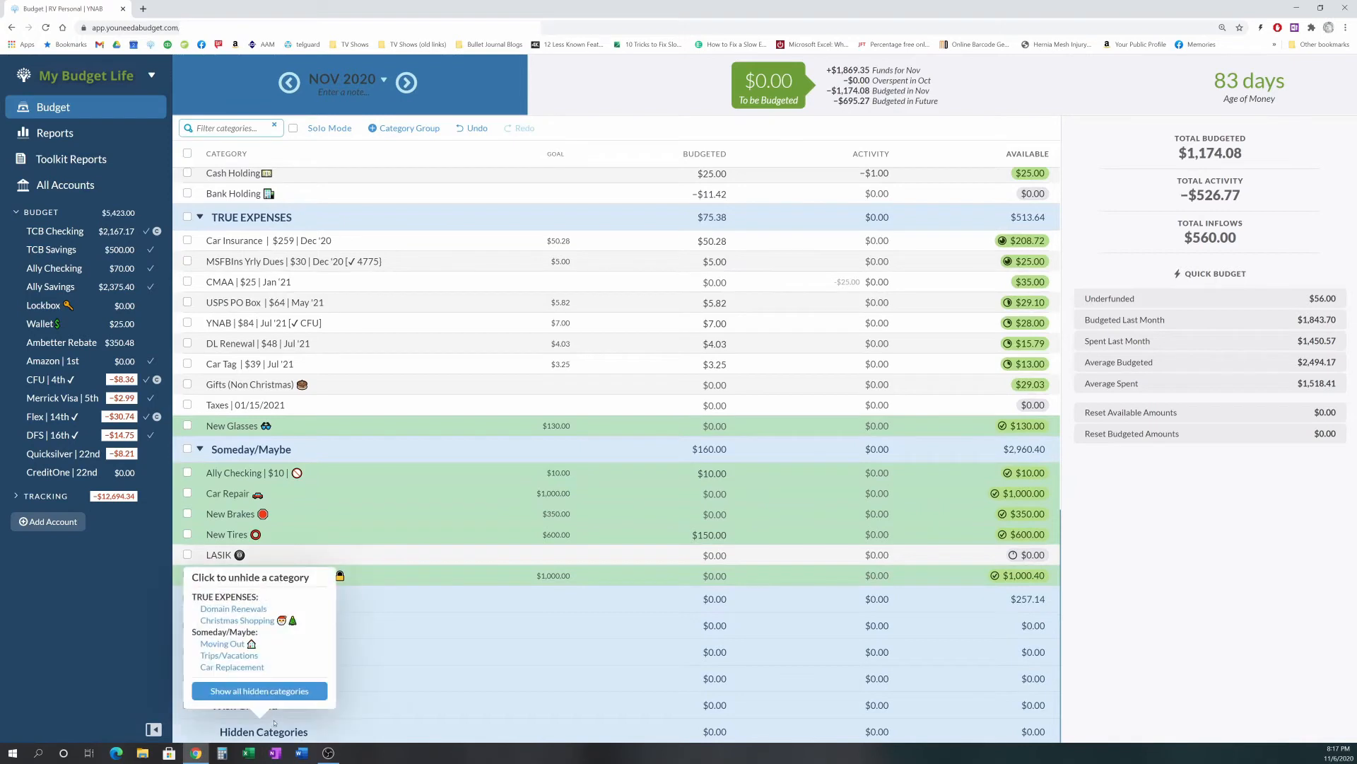
click(222, 643)
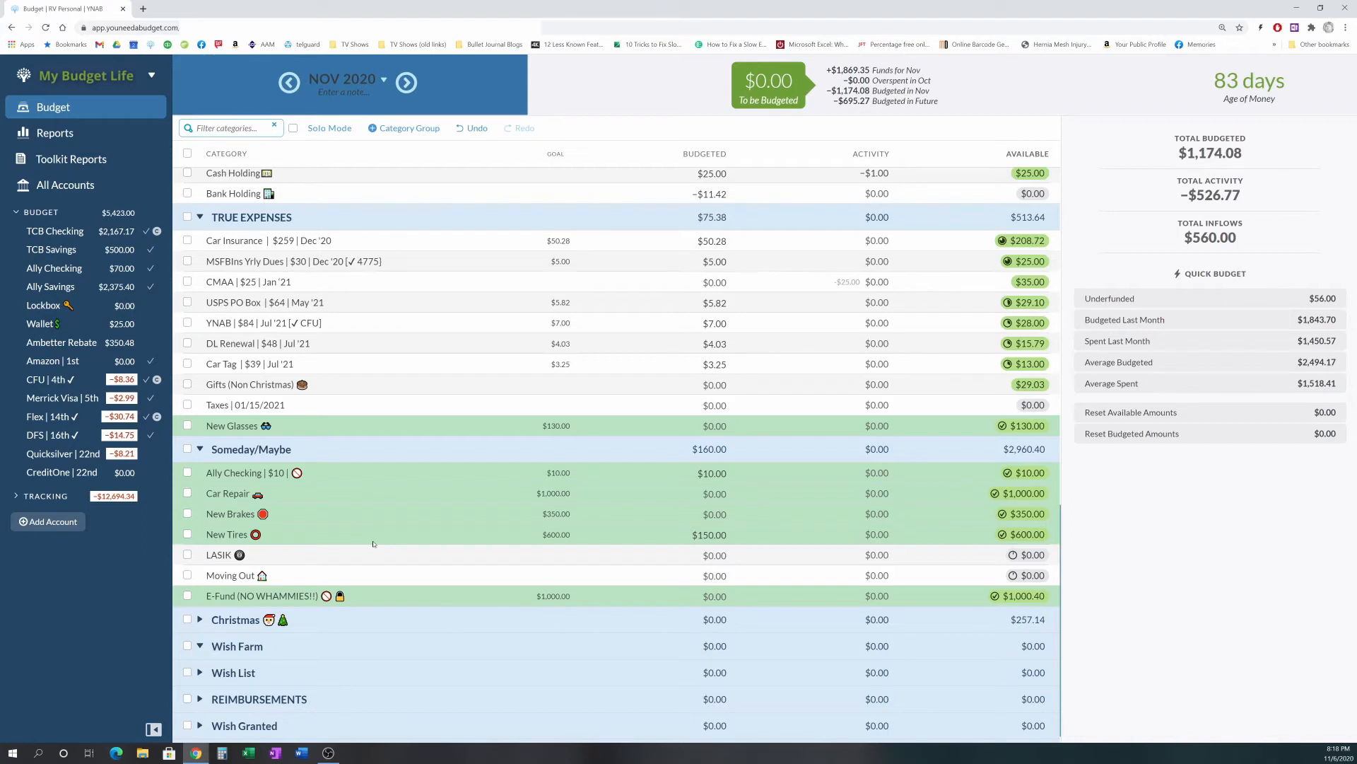
Reorder Someday/Maybe so LASIK and Moving Out come first and Ally Checking comes last, below E-Fund.
drag(228, 555, 225, 472)
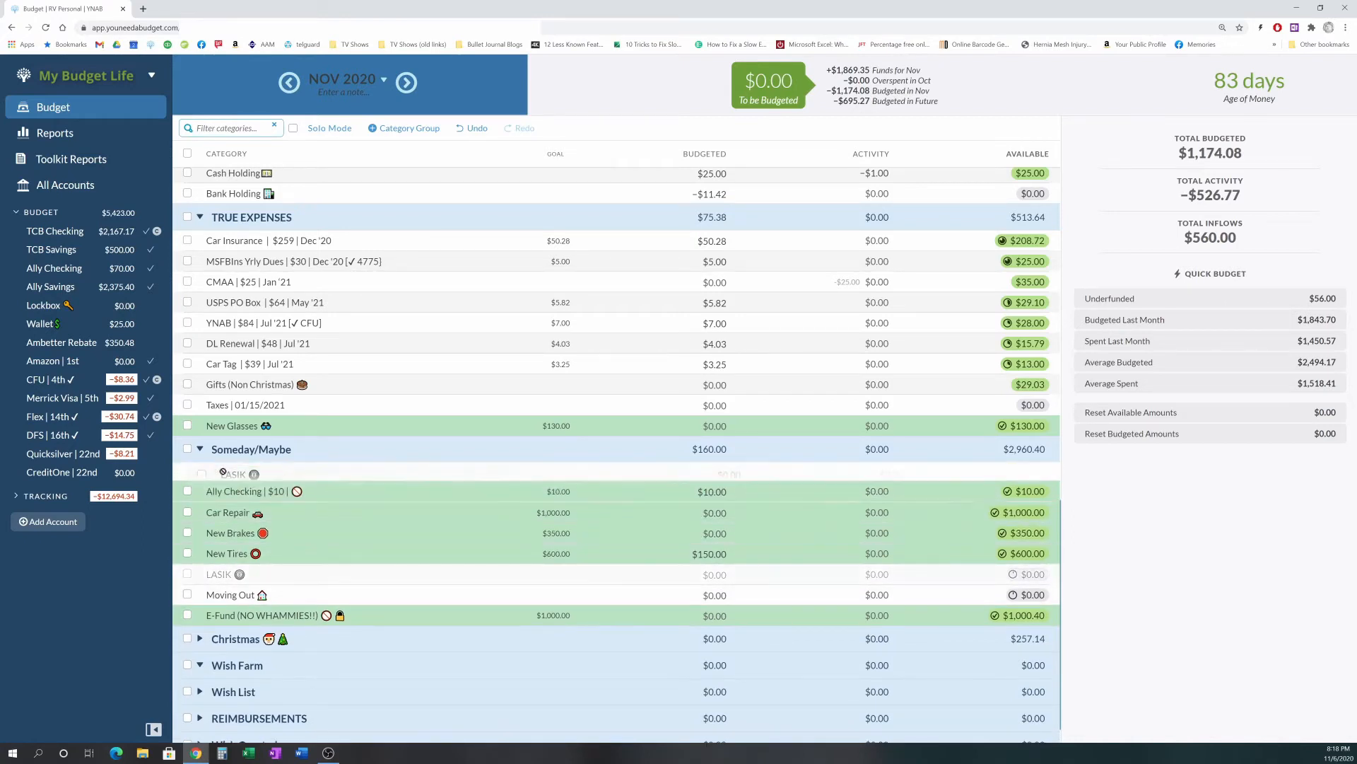
drag(232, 579, 301, 621)
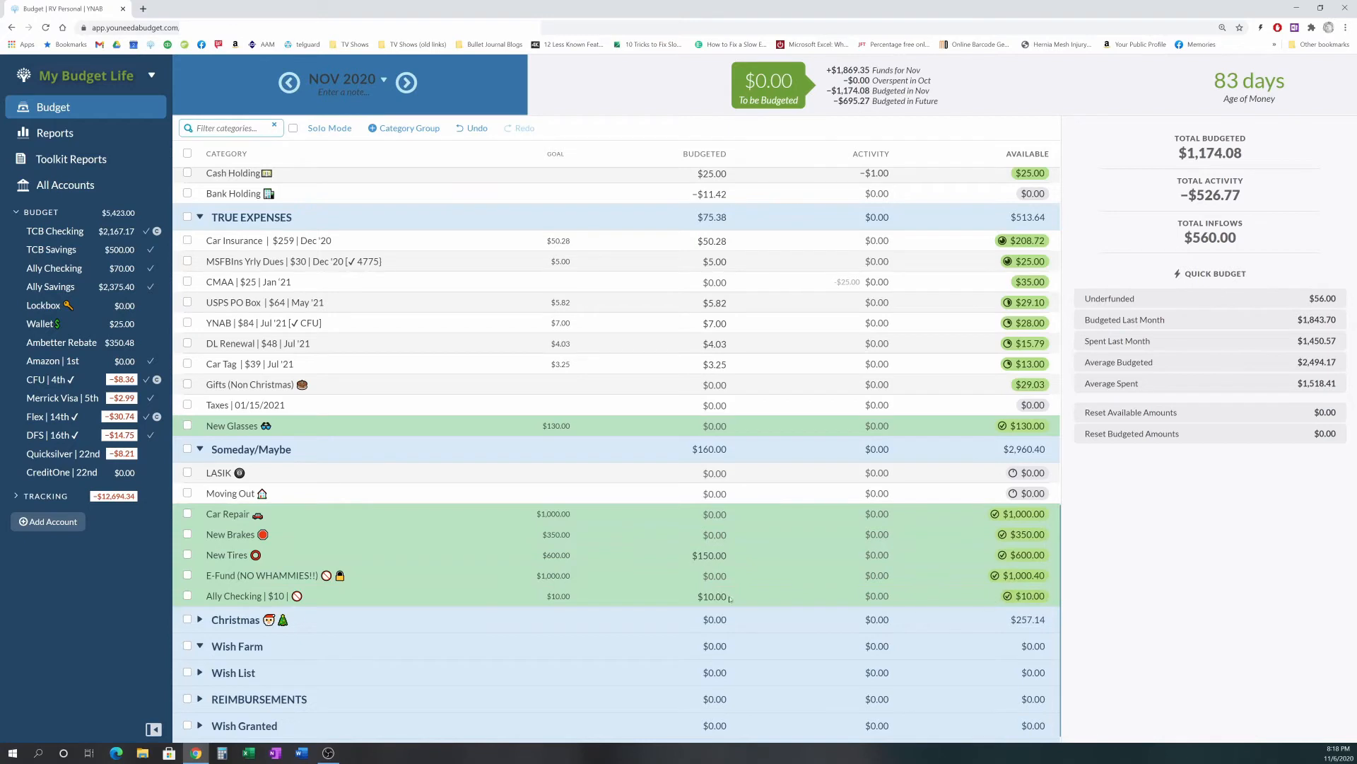
Record a $60.00 transfer from Ally Checking to Ally Savings dated 11/06/2020.
mouse_move(1033, 598)
click(84, 268)
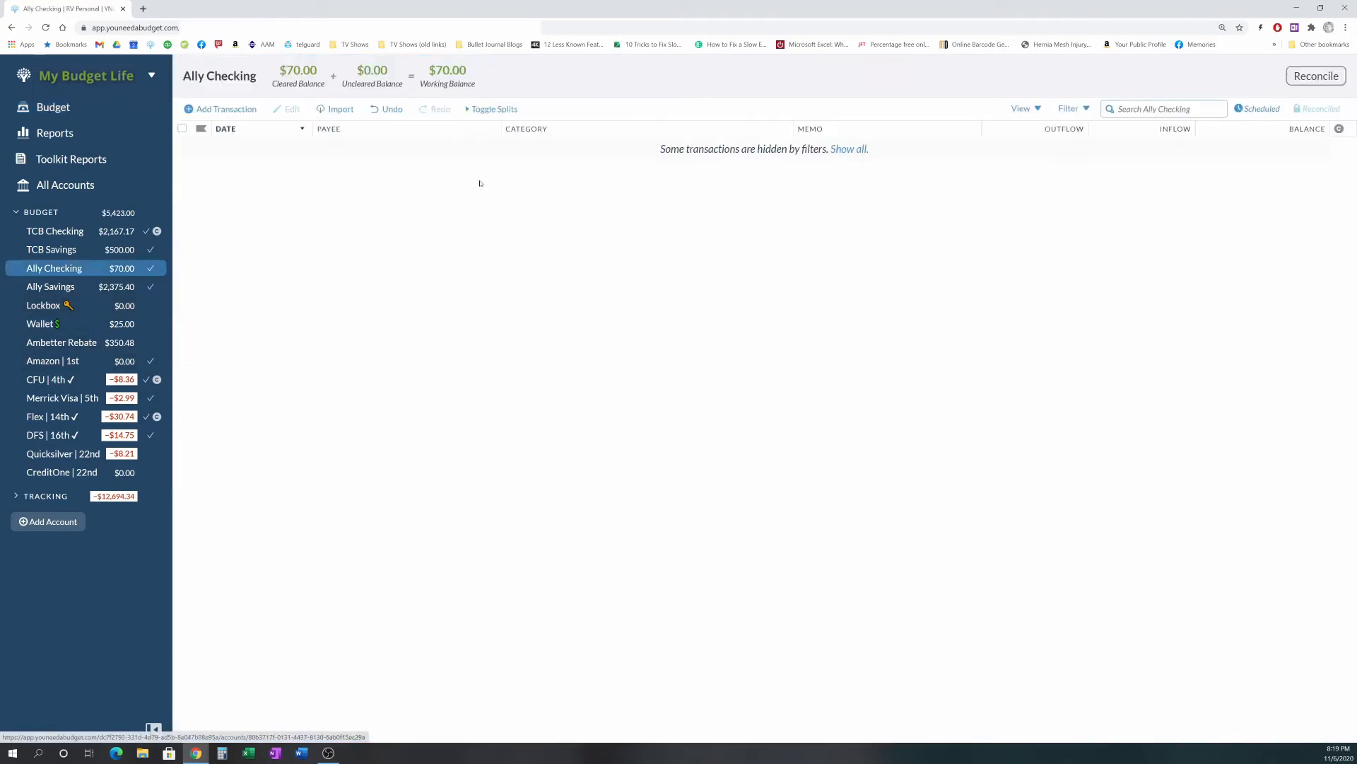
click(227, 110)
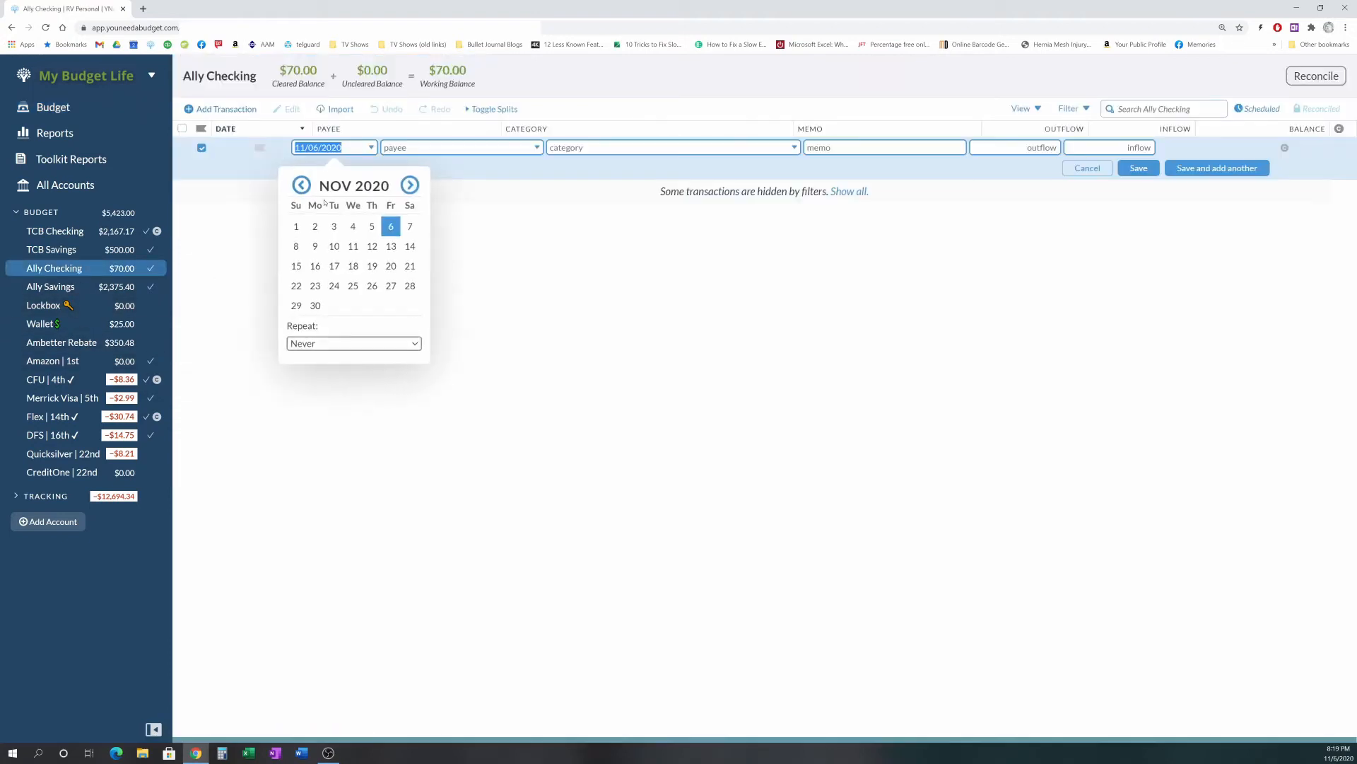
click(462, 149)
click(466, 249)
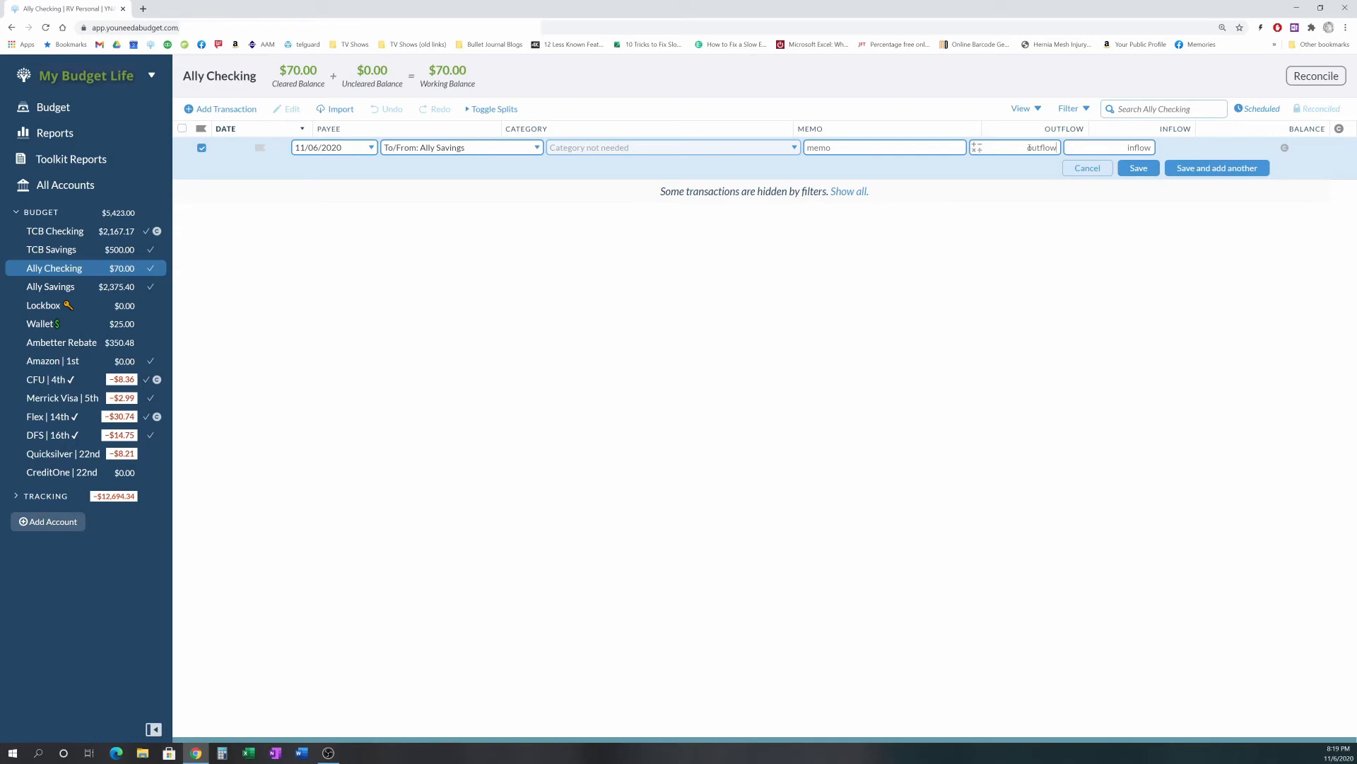
text(60)
click(1140, 169)
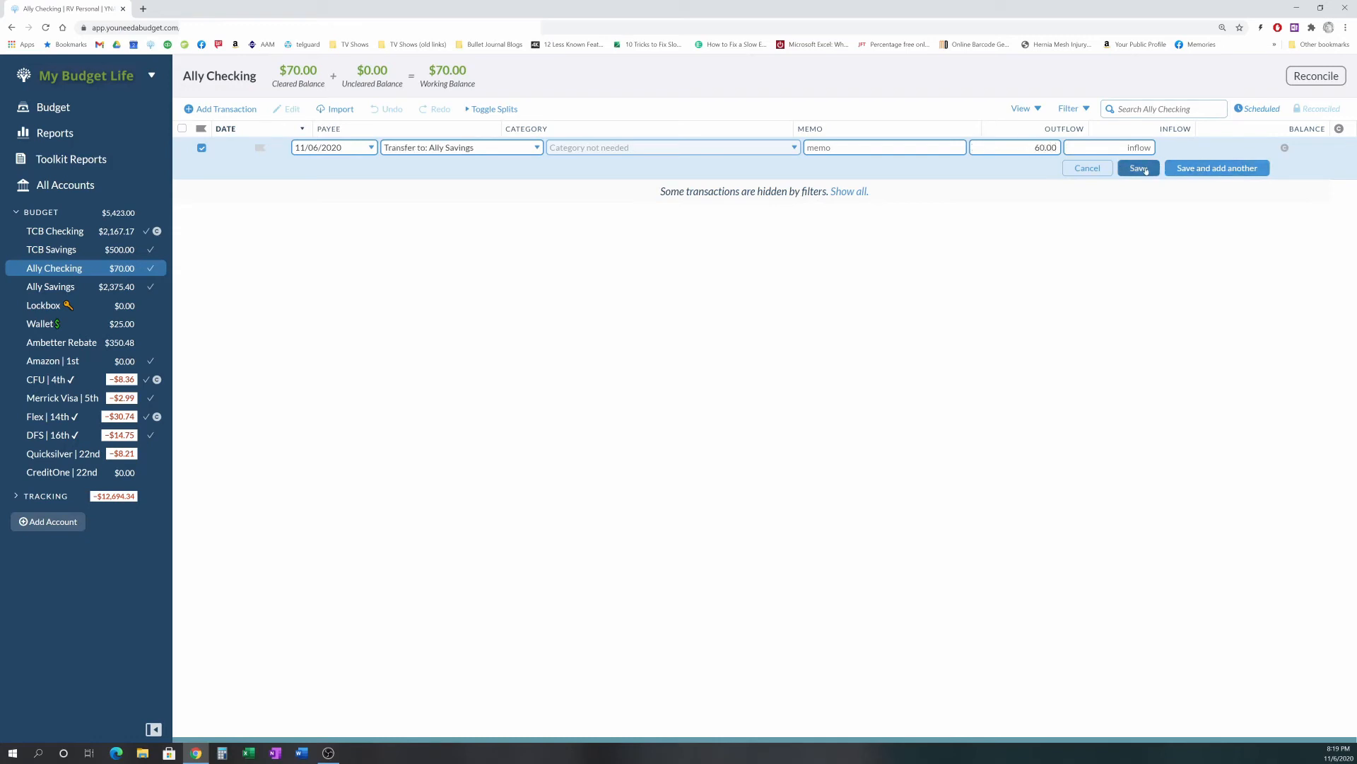
Flag the 11/06/2020 transfer from Ally Checking in the Ally Savings register purple.
click(63, 288)
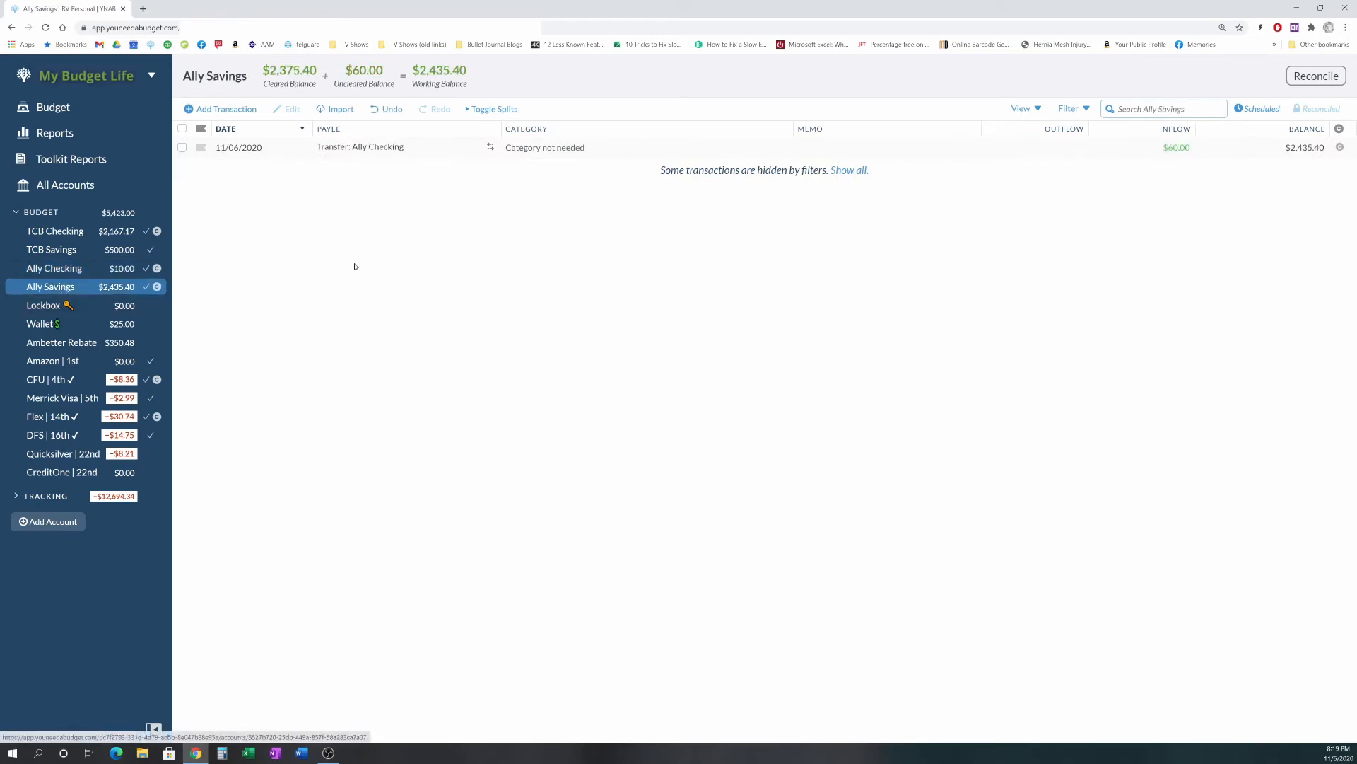
click(62, 275)
click(51, 287)
click(201, 147)
click(204, 313)
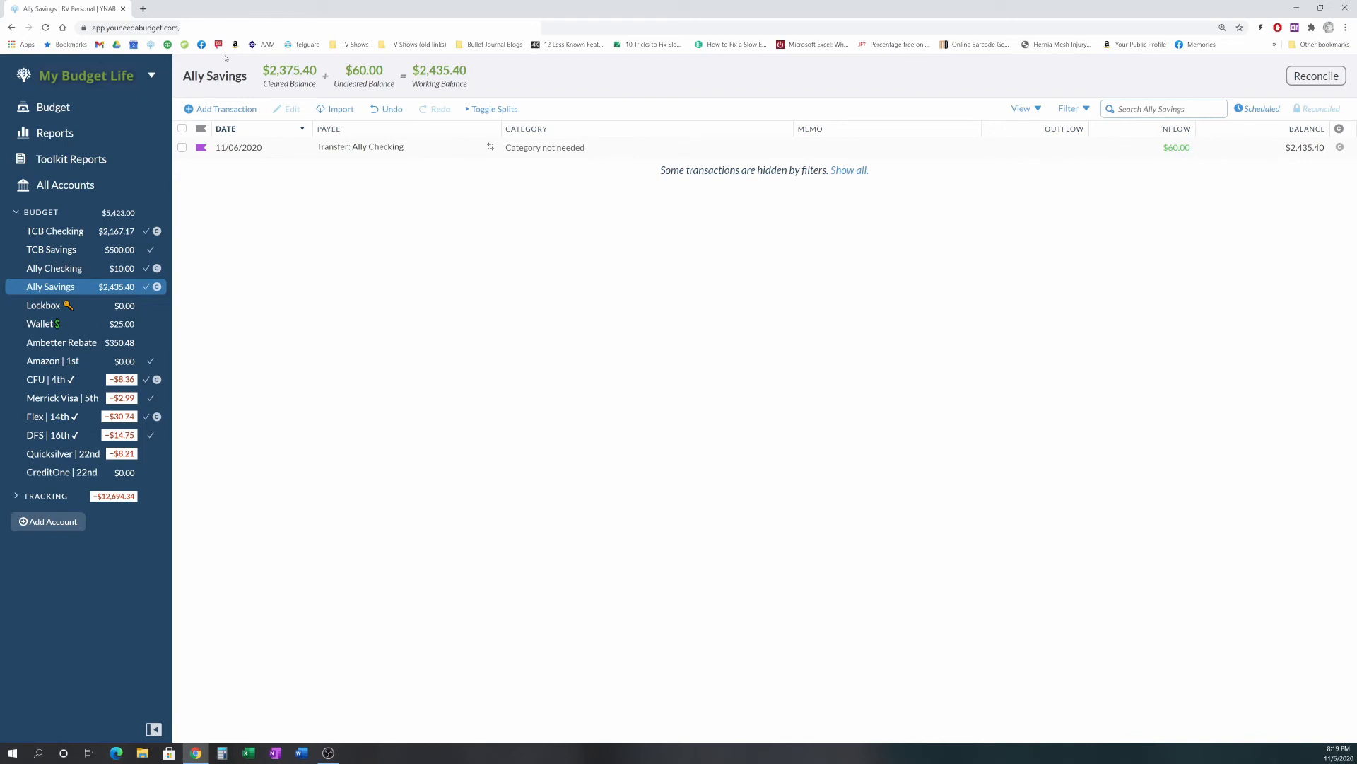
Review the TCB Savings, Ally Savings and TCB Checking registers, and return to the November 2020 budget.
click(64, 252)
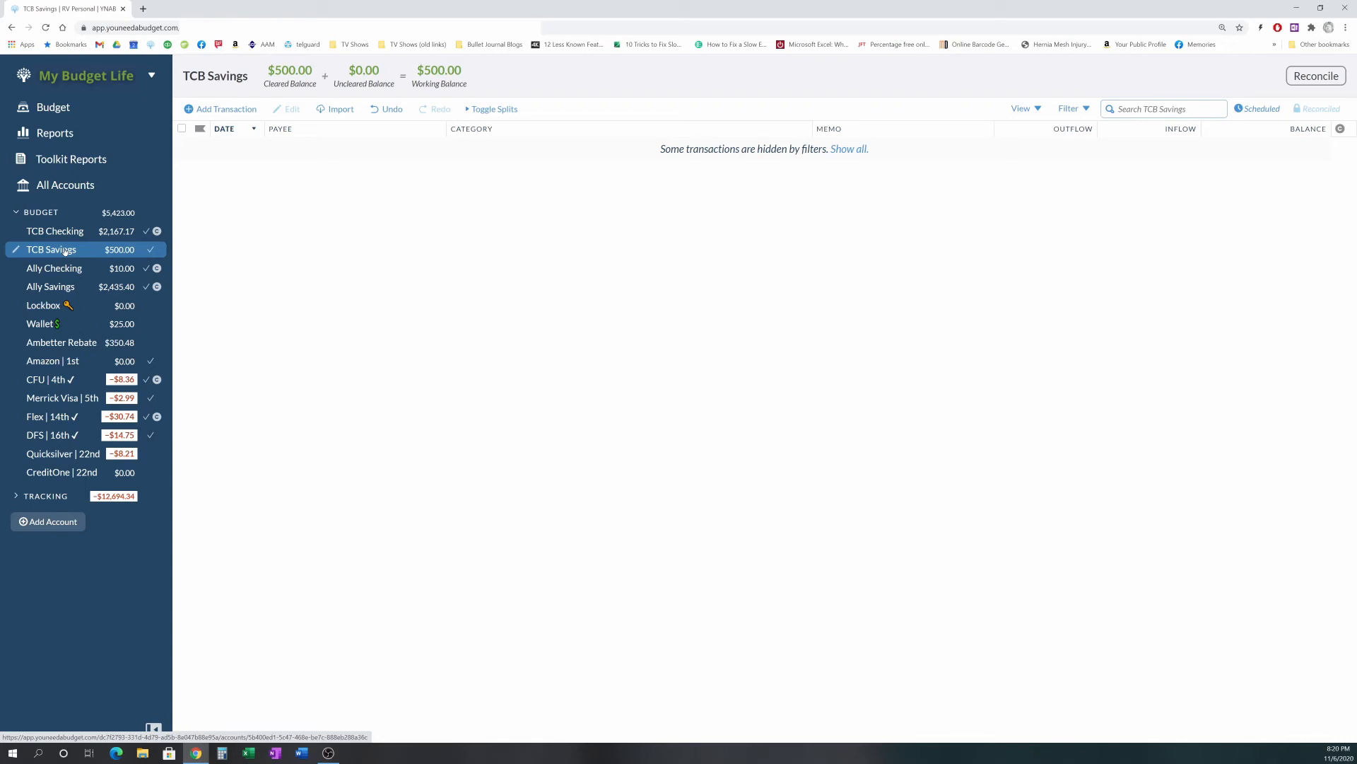
click(66, 287)
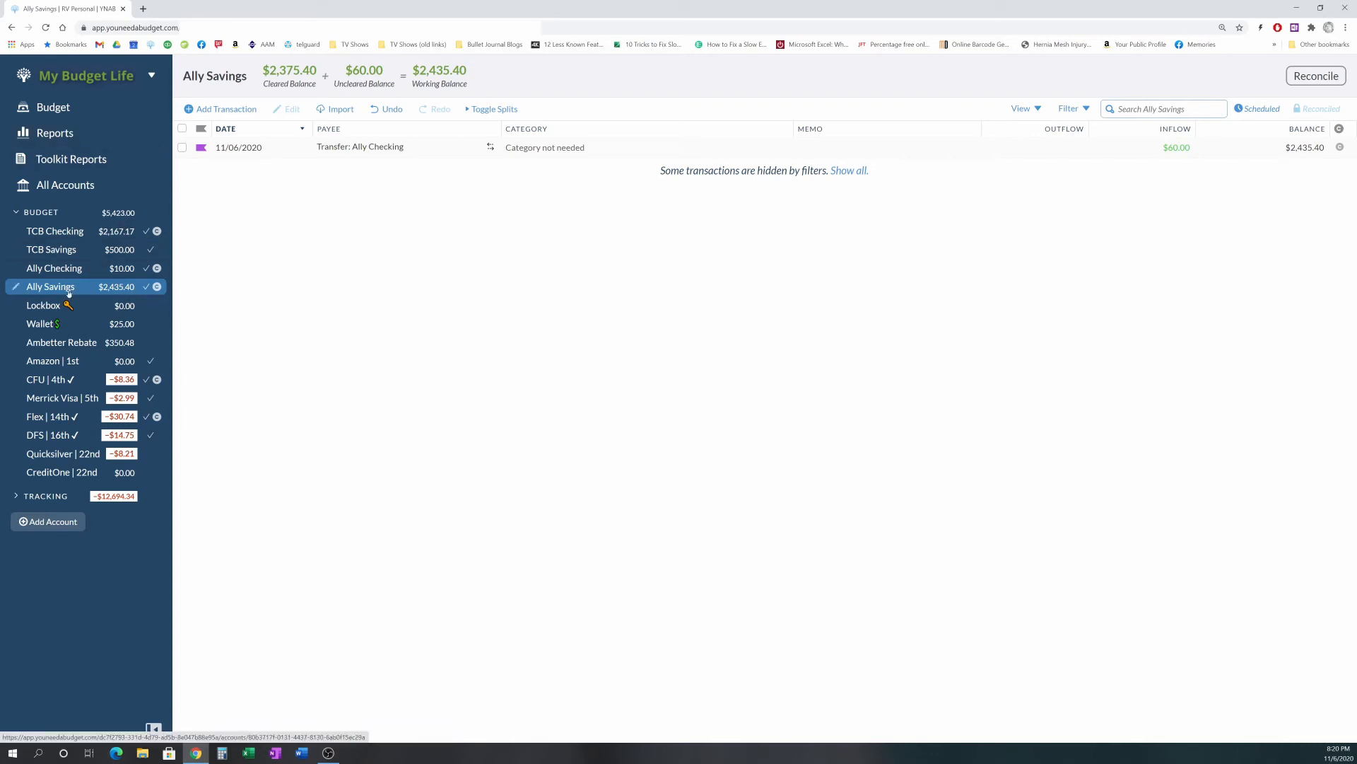
click(60, 251)
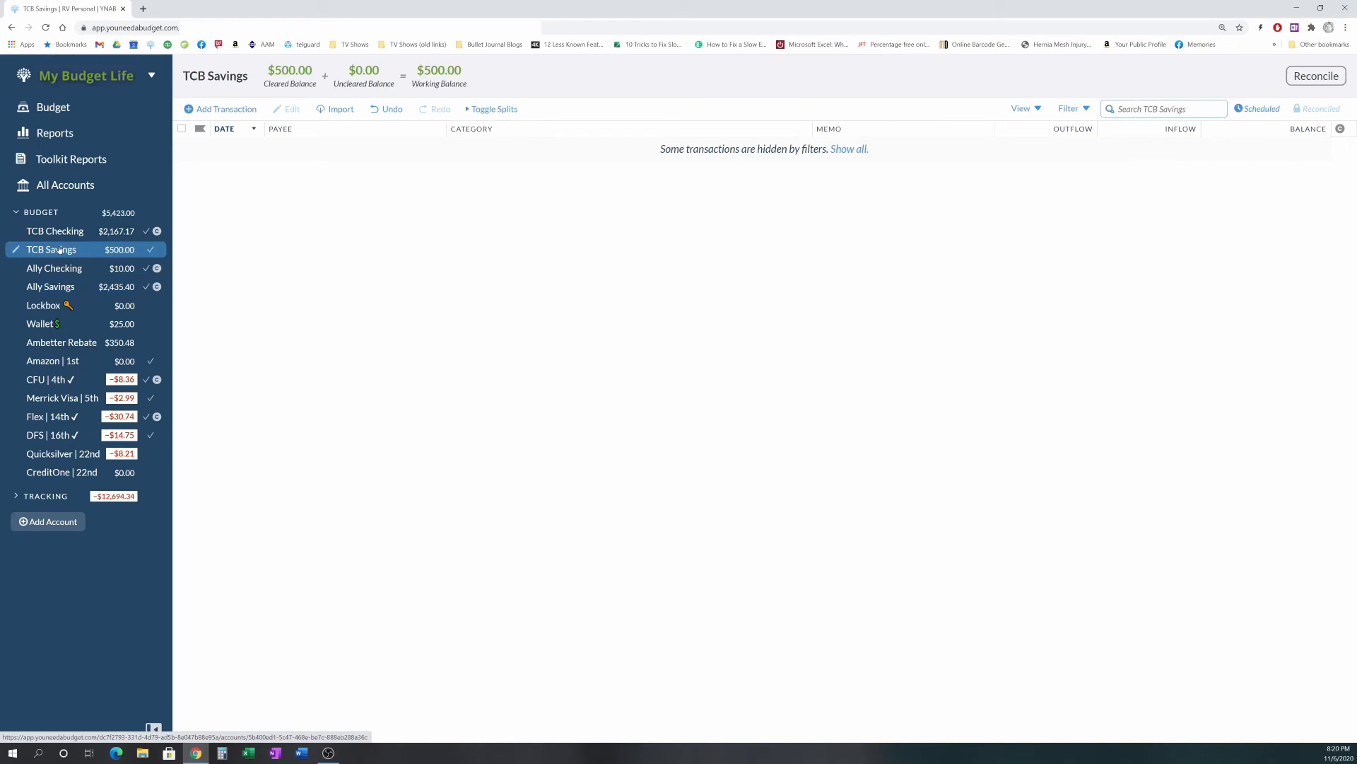
click(61, 235)
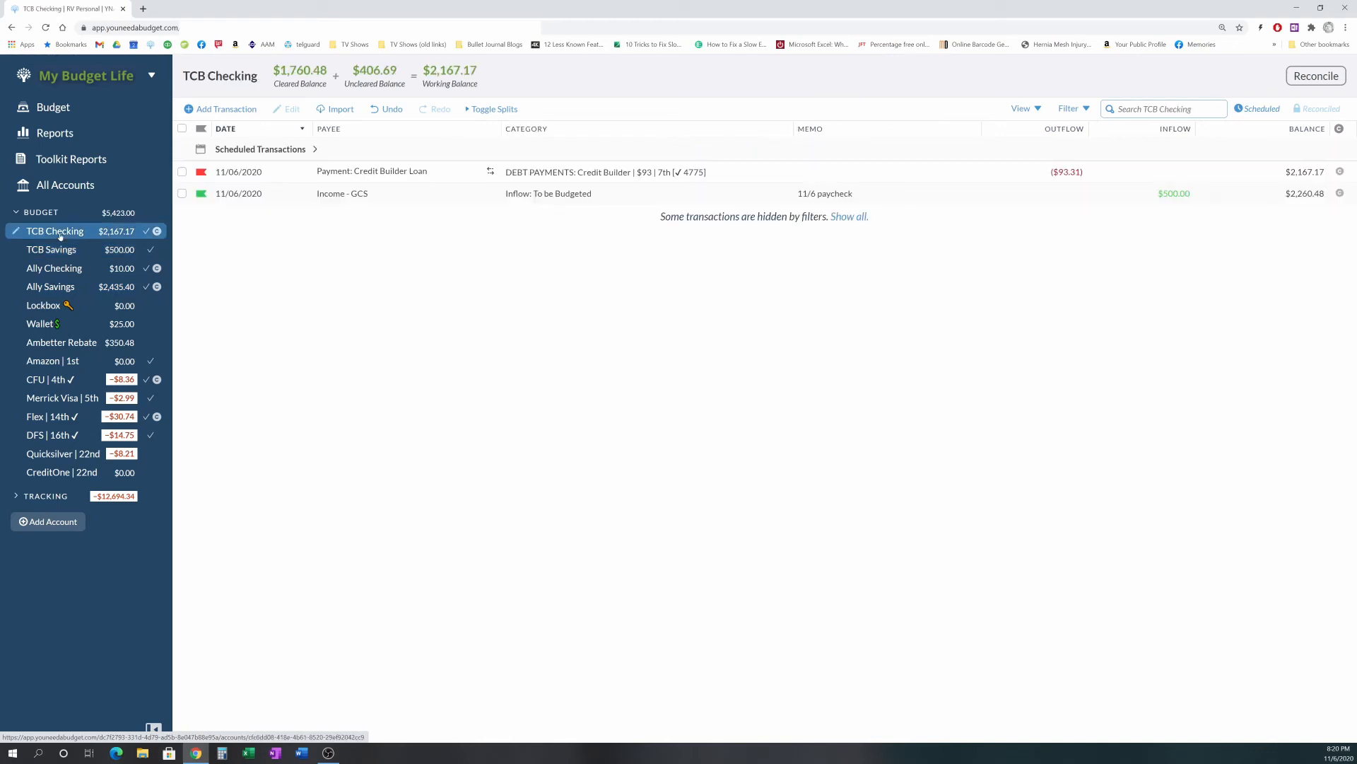
click(63, 251)
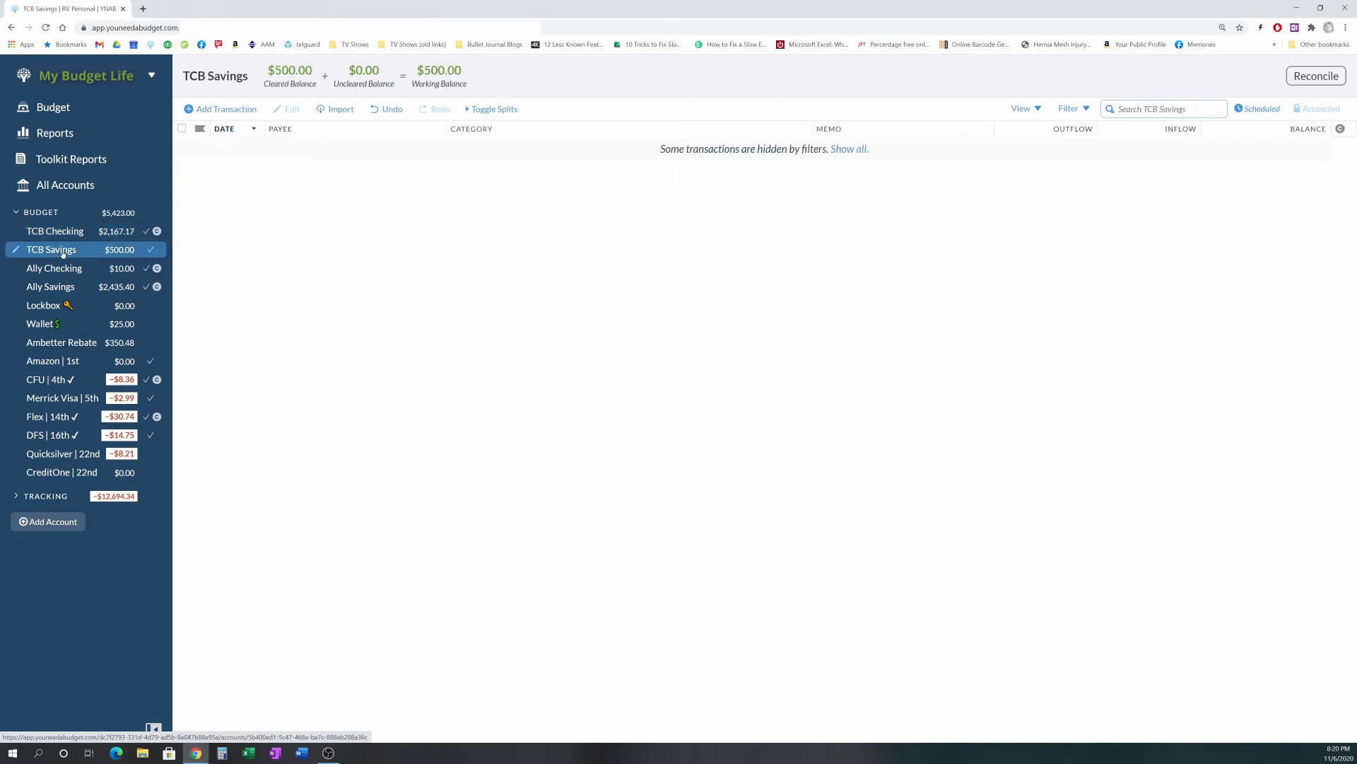
click(63, 234)
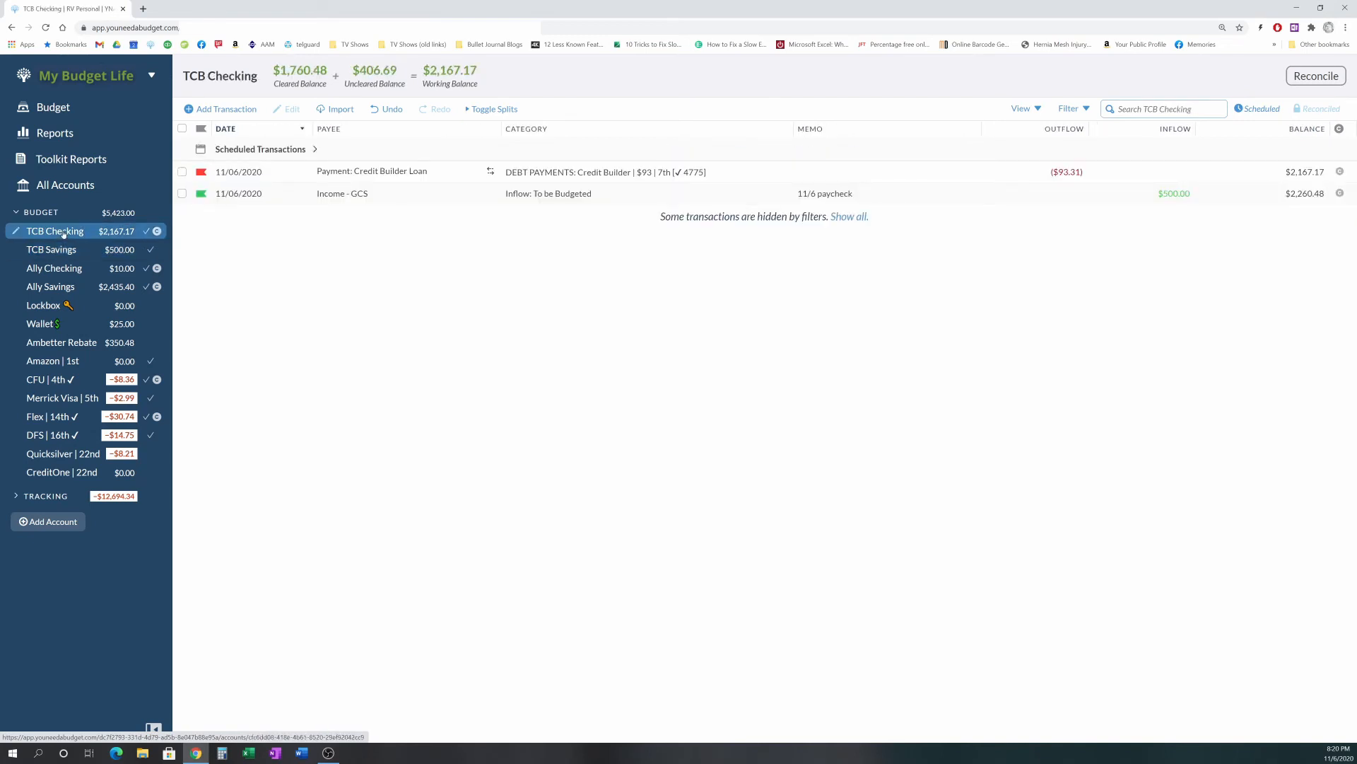
click(62, 109)
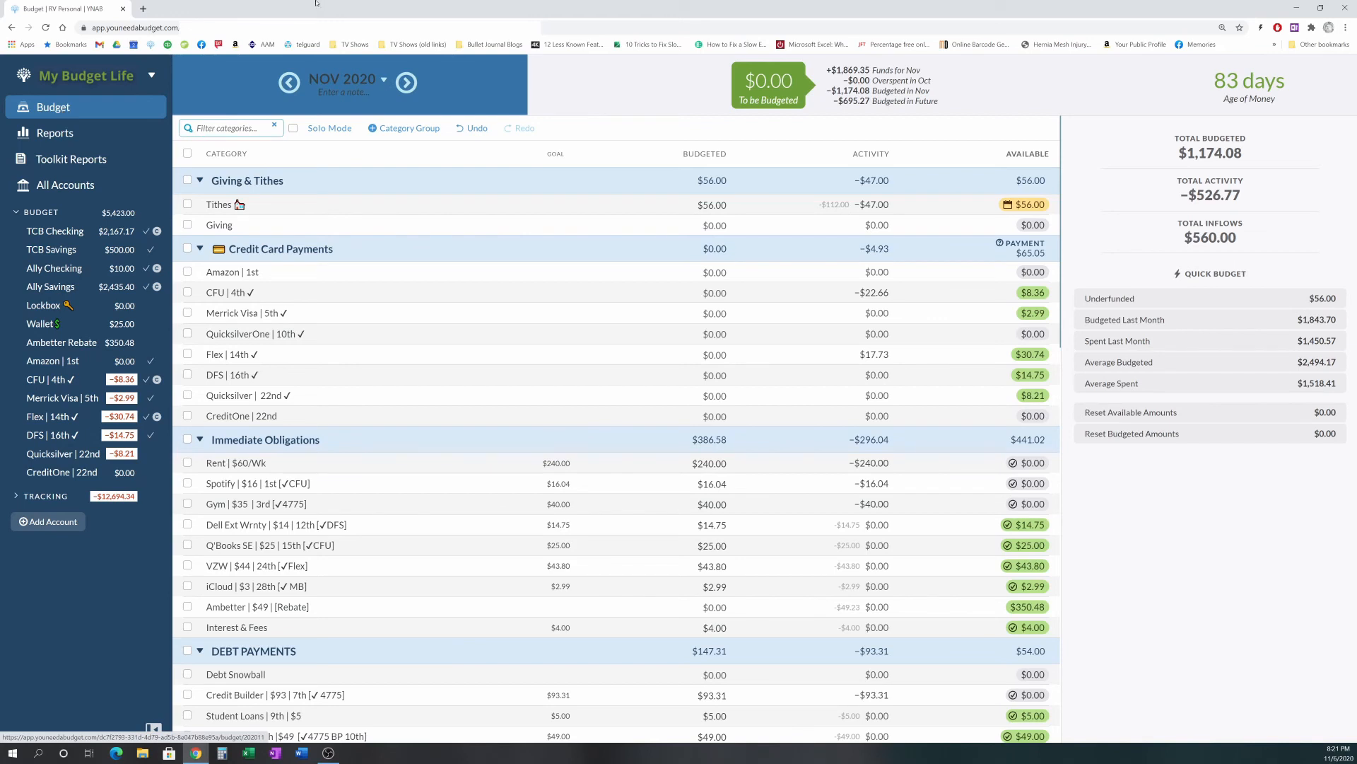
click(62, 231)
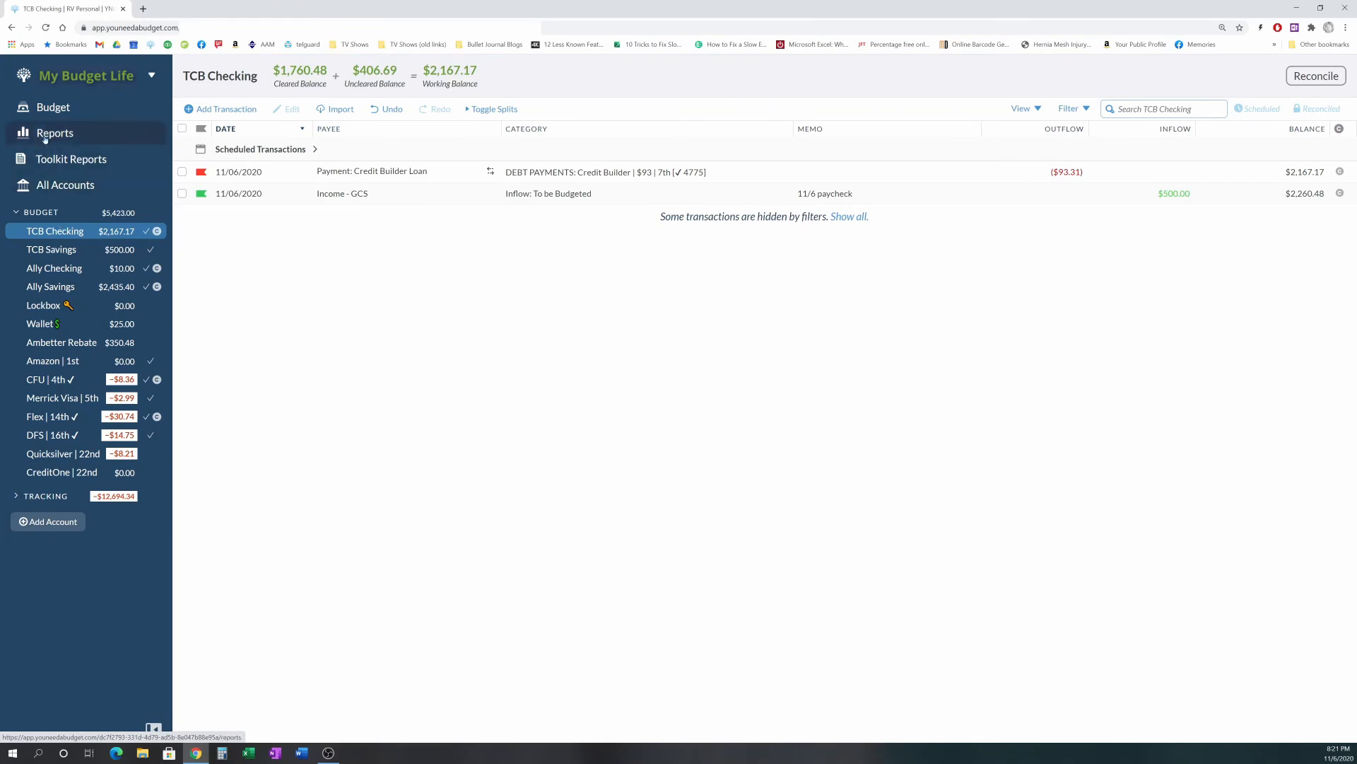
click(58, 107)
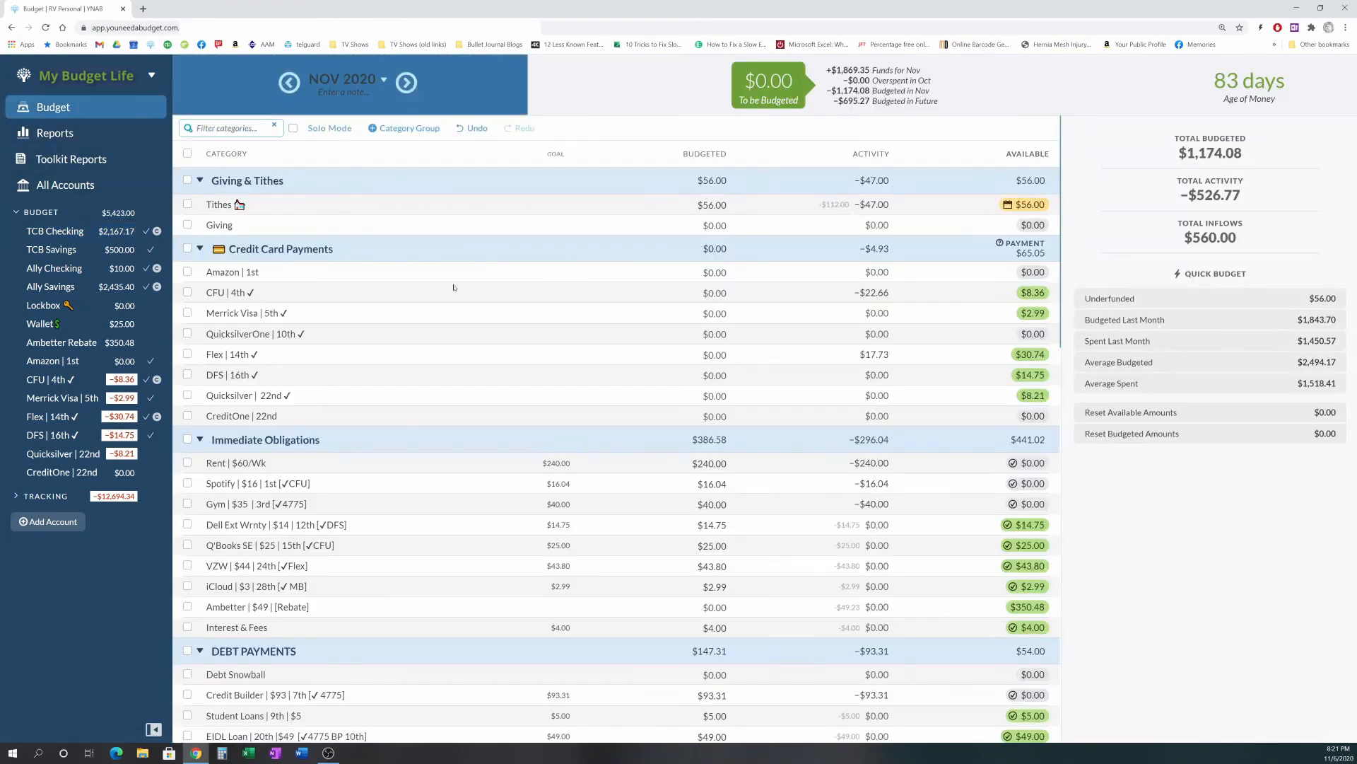
Review the November 2020 budget categories from Giving & Tithes through Someday/Maybe and the wish groups.
scroll(754, 386, down, 1)
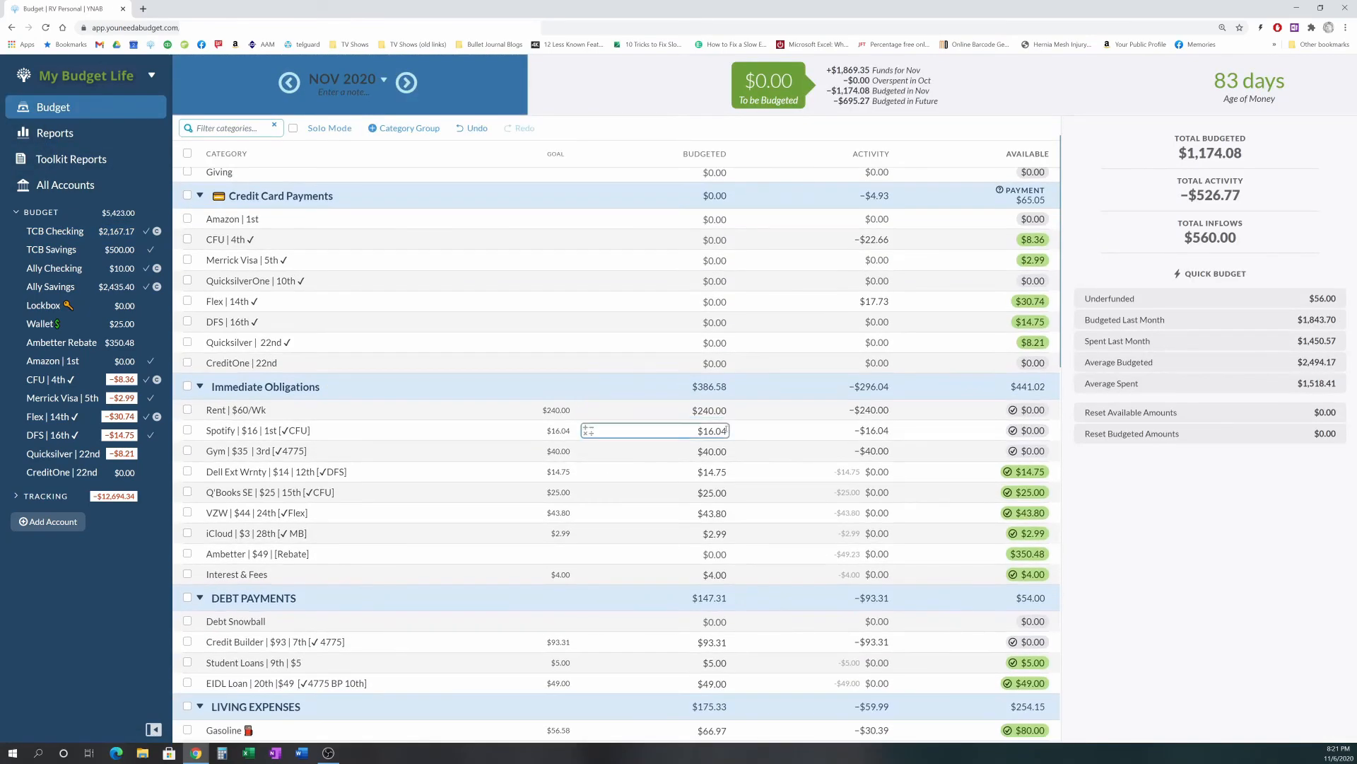
scroll(736, 439, down, 1)
scroll(737, 513, down, 2)
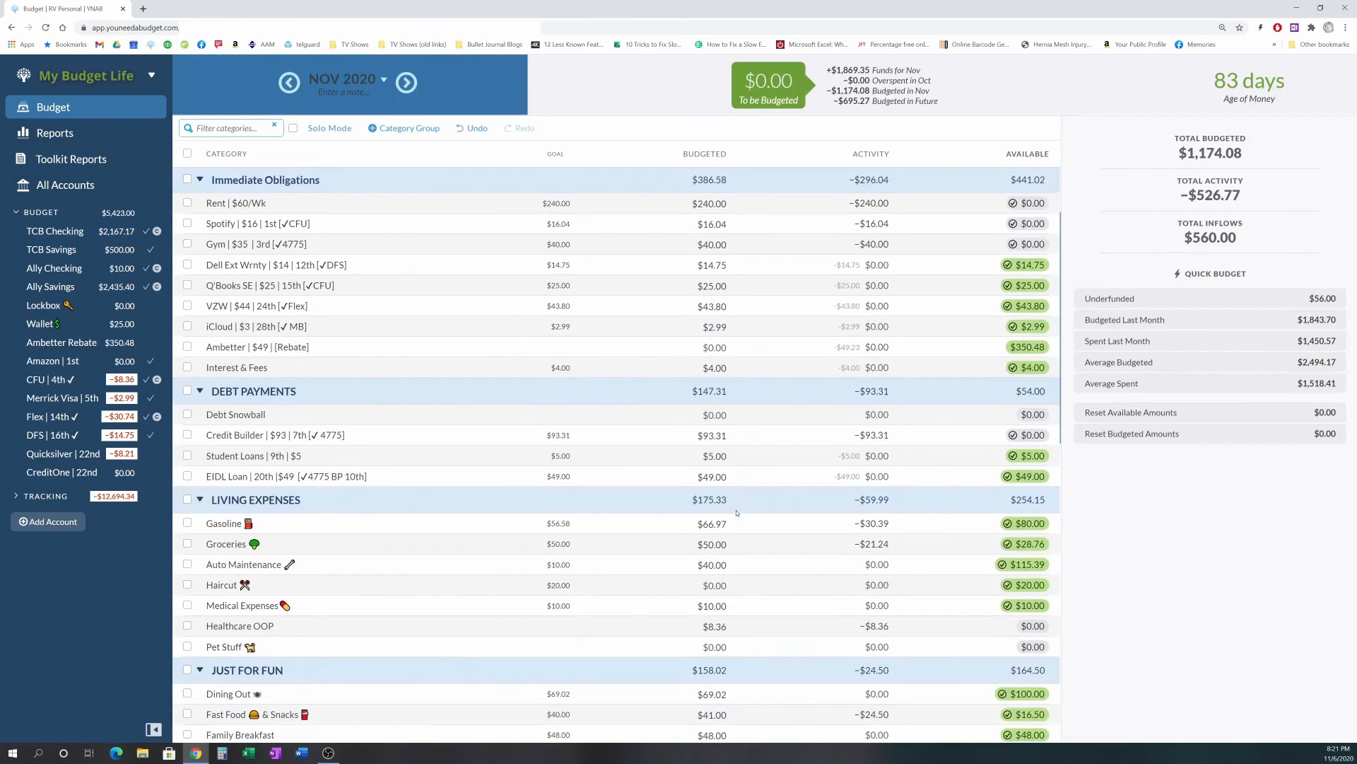
scroll(622, 431, down, 2)
click(655, 473)
scroll(637, 473, down, 7)
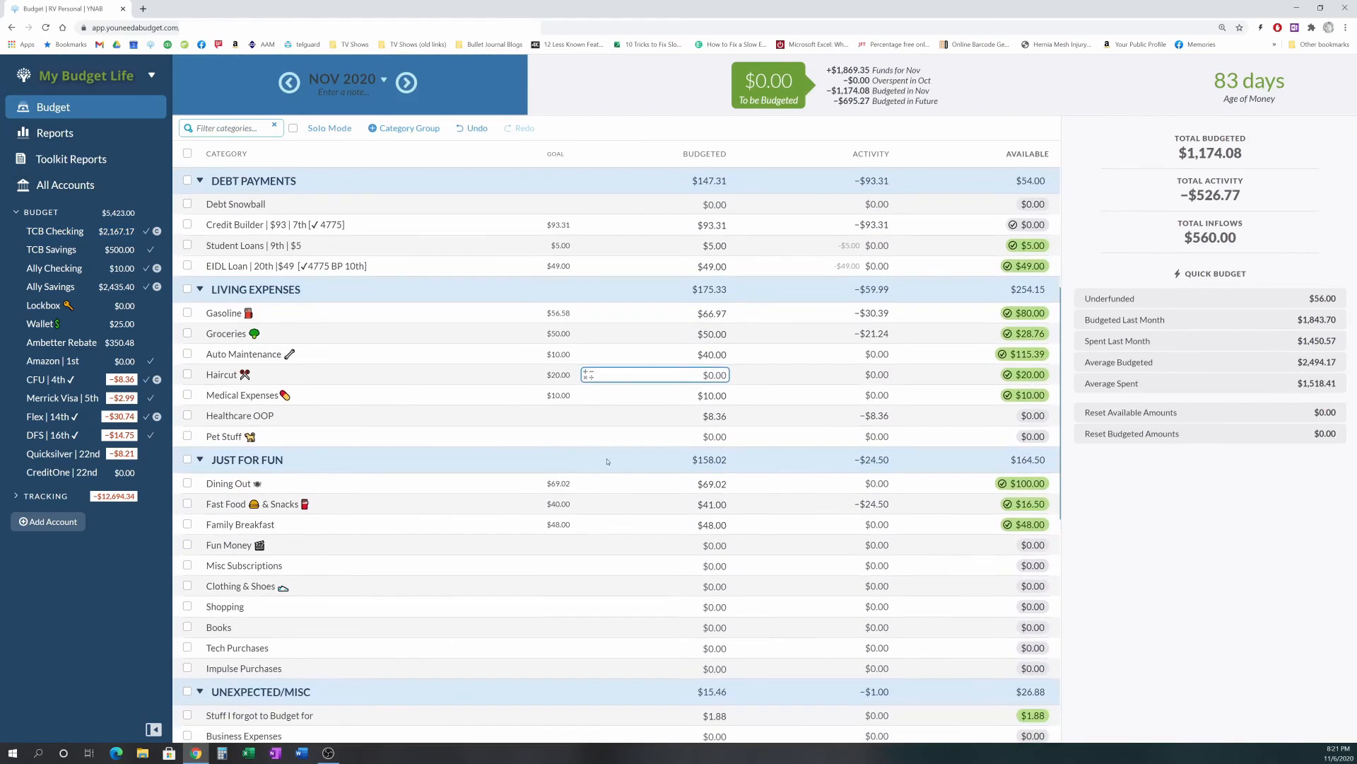
scroll(614, 473, down, 3)
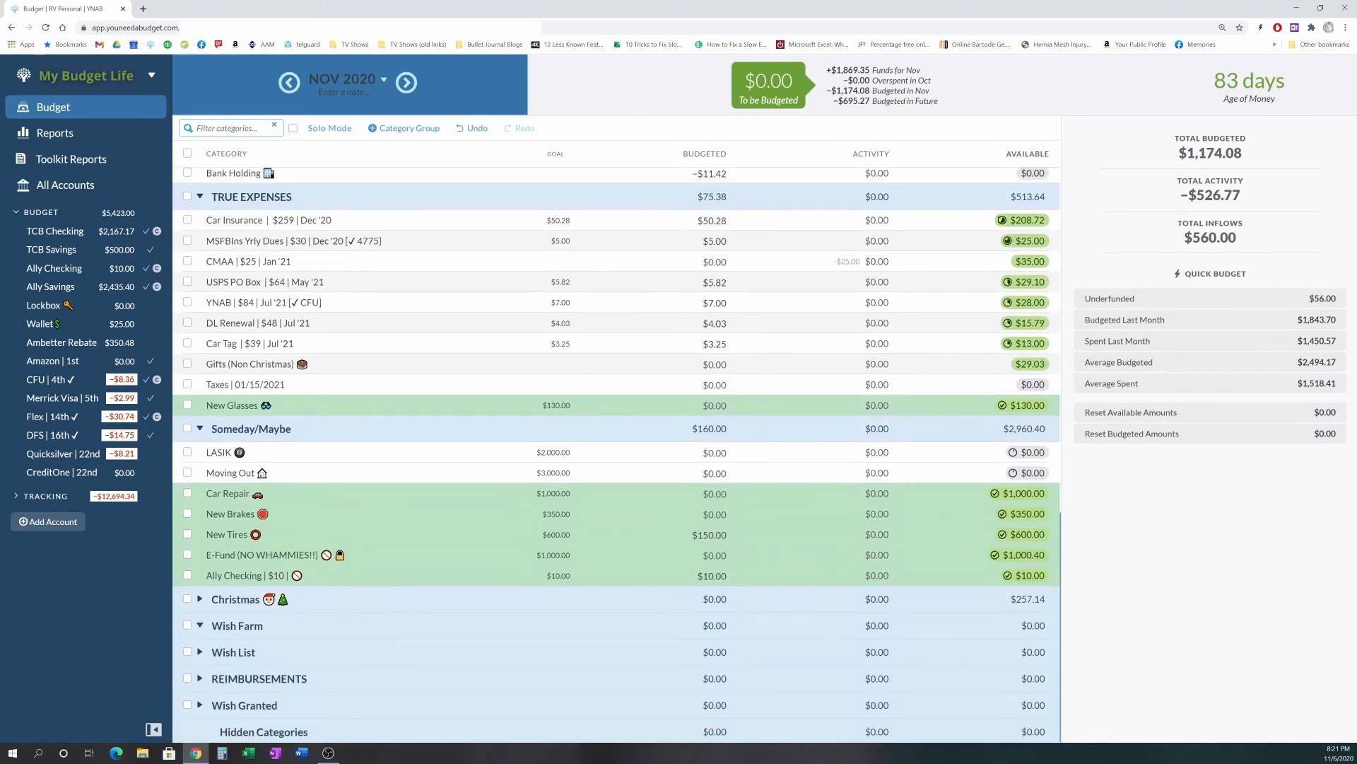
click(600, 259)
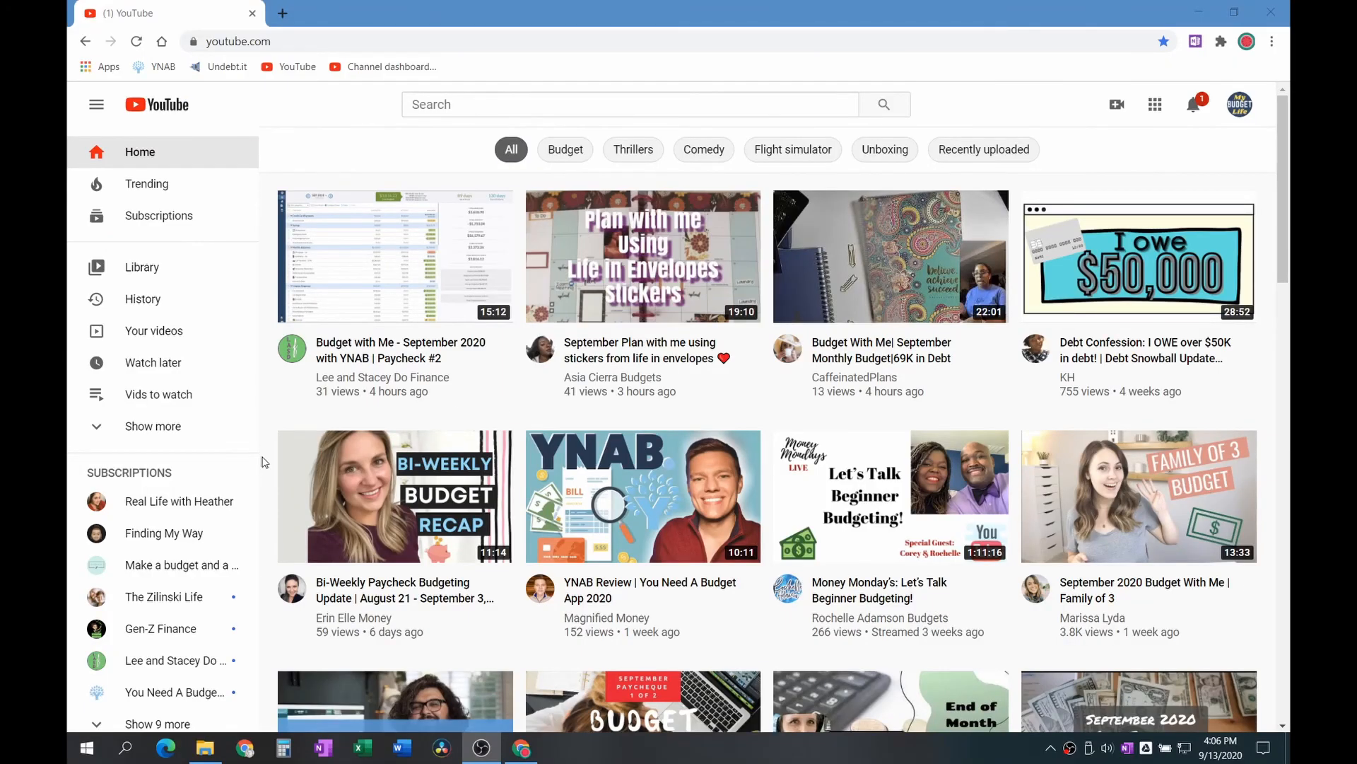
On YouTube, open the subscribed MappedOutMoney channel and view its full playlist "YNAB: How To Use YNAB And Budget Like A Pro".
scroll(177, 458, down, 1)
scroll(178, 459, down, 4)
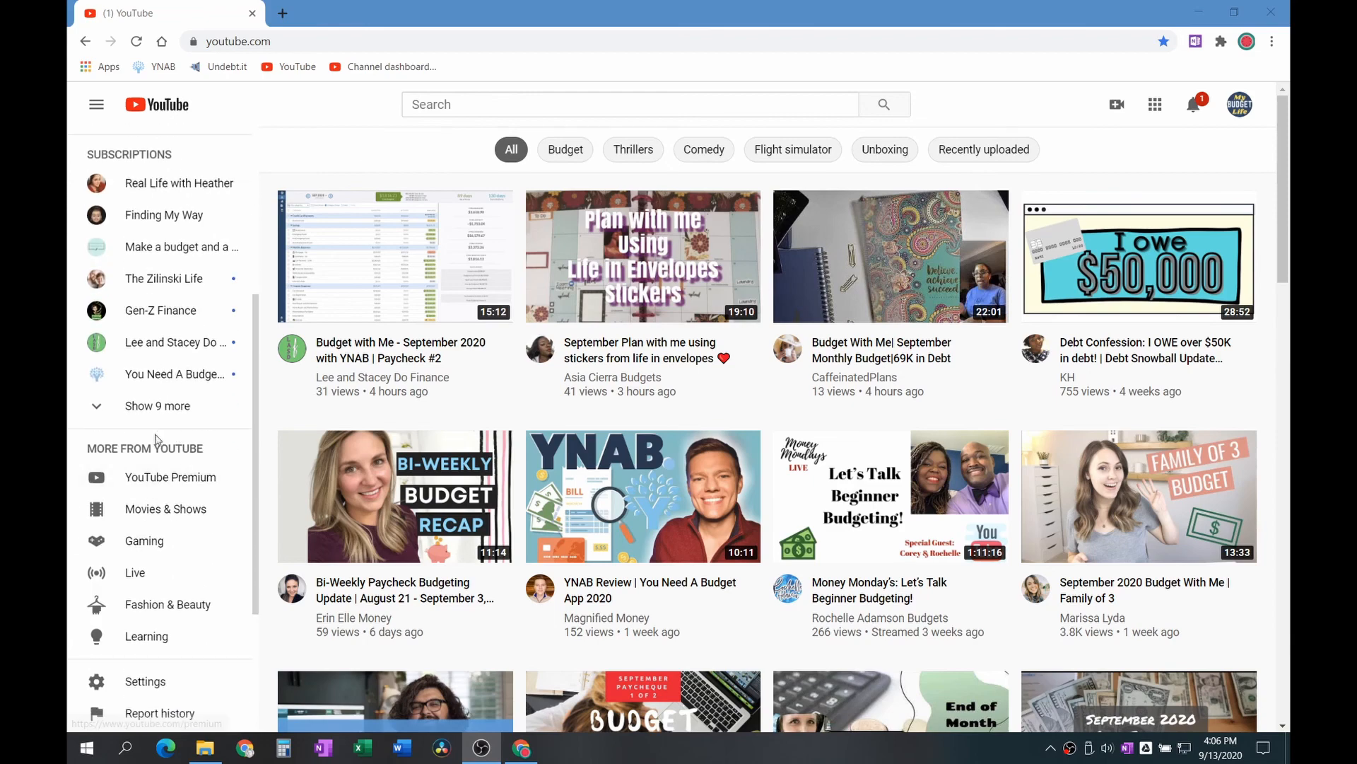
click(156, 409)
click(162, 495)
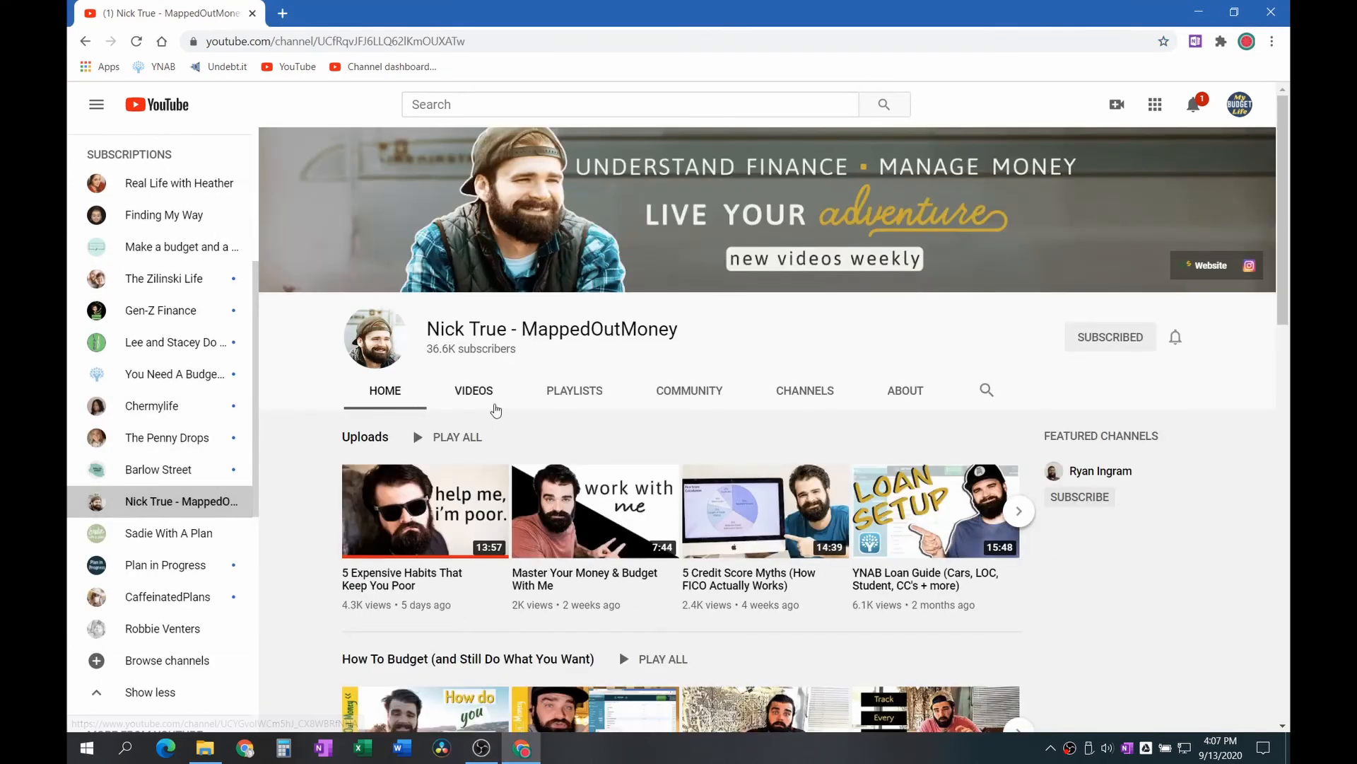
click(556, 397)
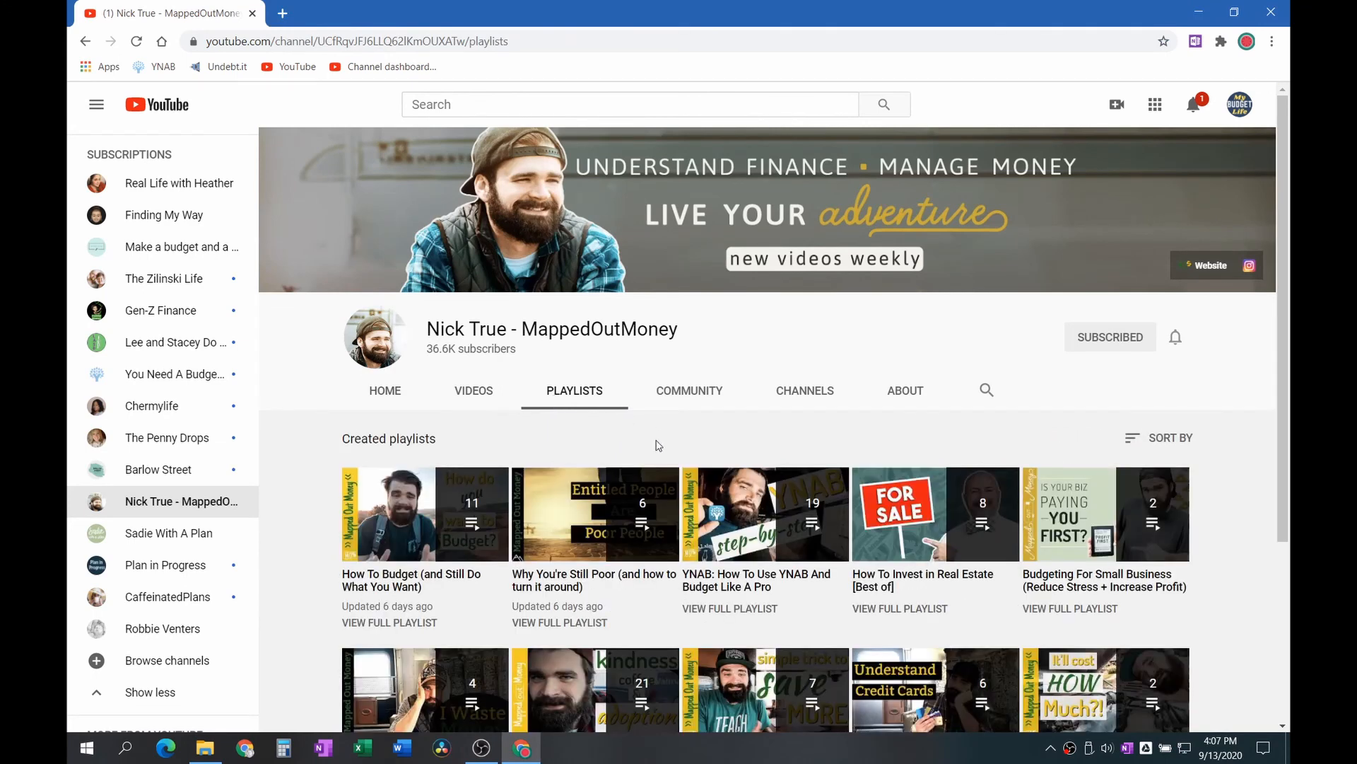
click(729, 610)
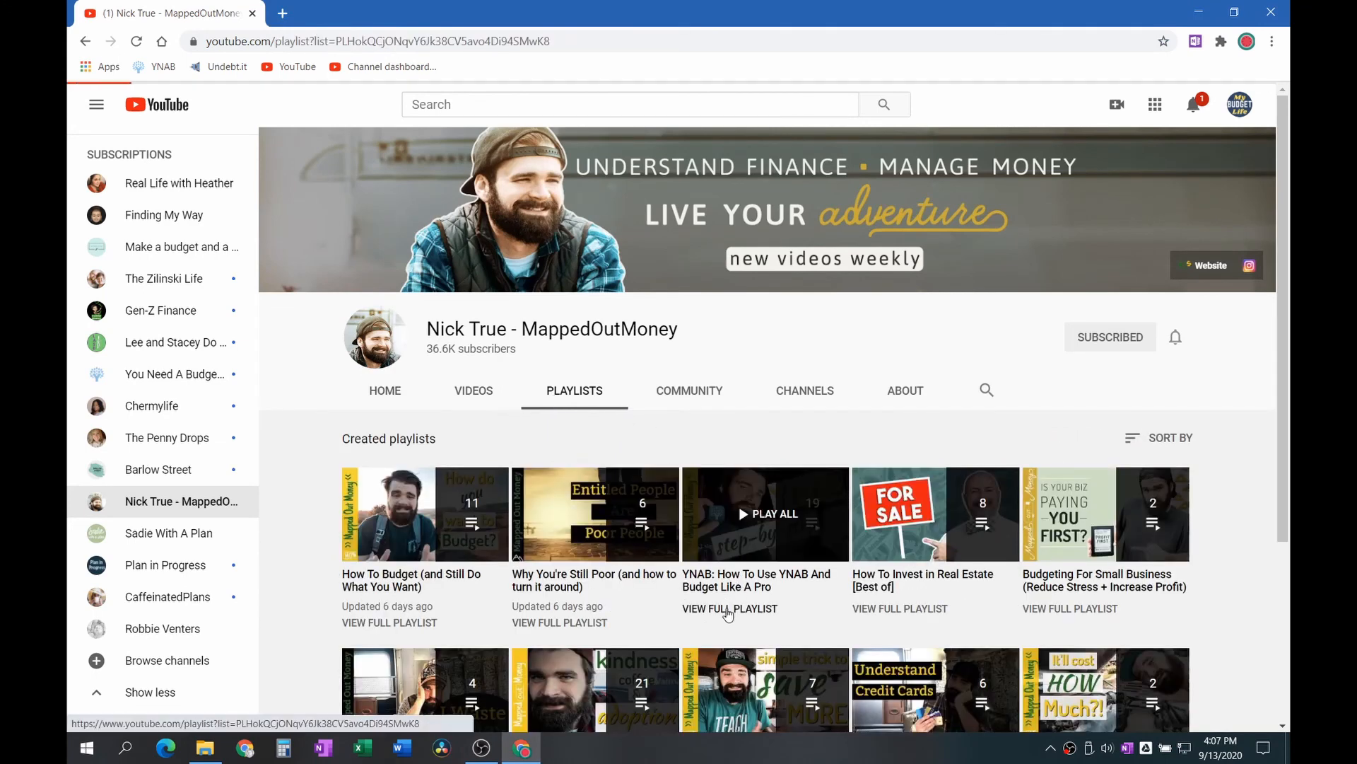